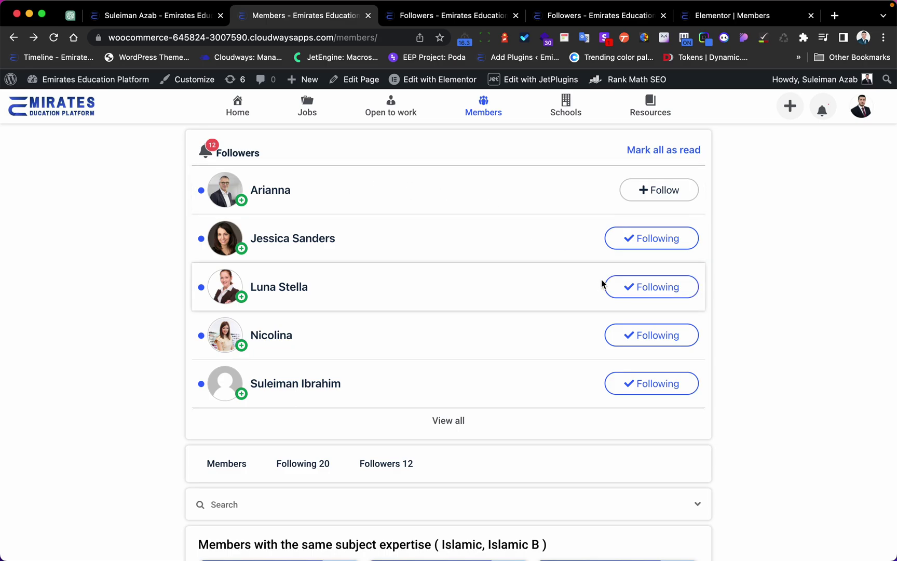
Open the list of followed members from the Members page and look through the member cards.
scroll(608, 301, down, 5)
scroll(301, 187, up, 1)
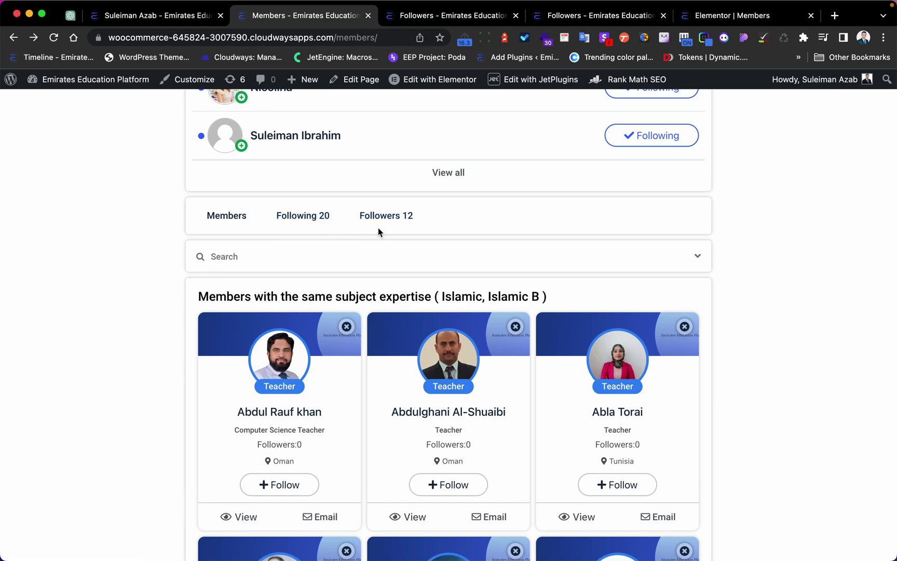
click(302, 225)
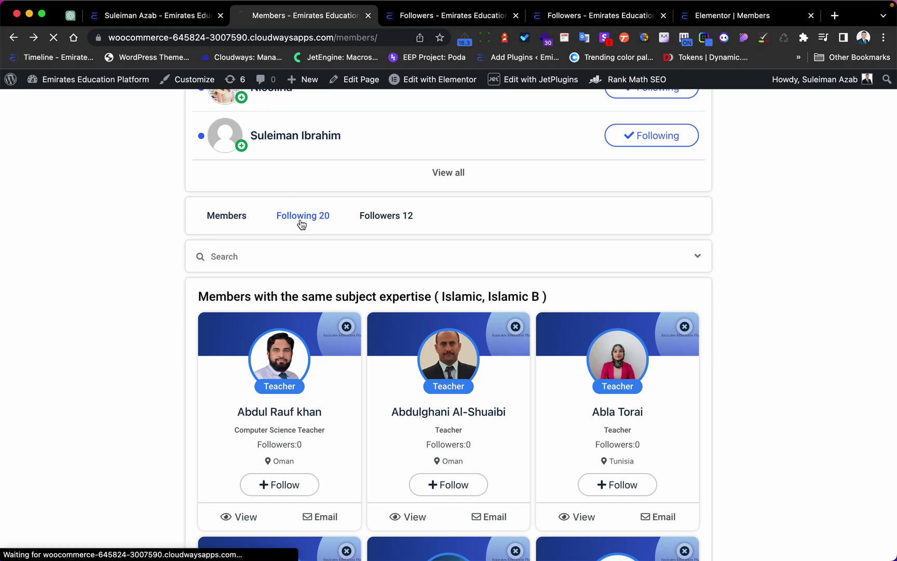
scroll(343, 249, down, 3)
scroll(352, 234, down, 2)
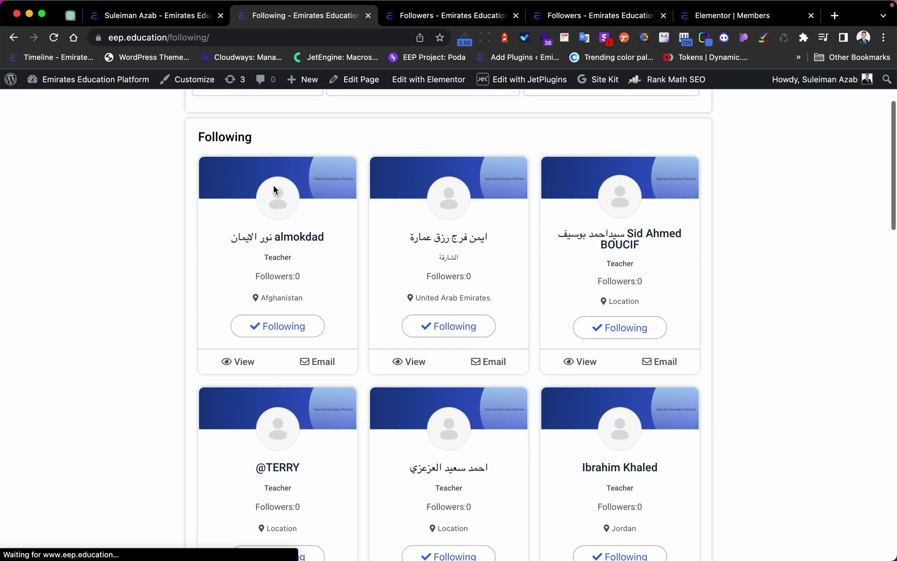
scroll(348, 260, down, 10)
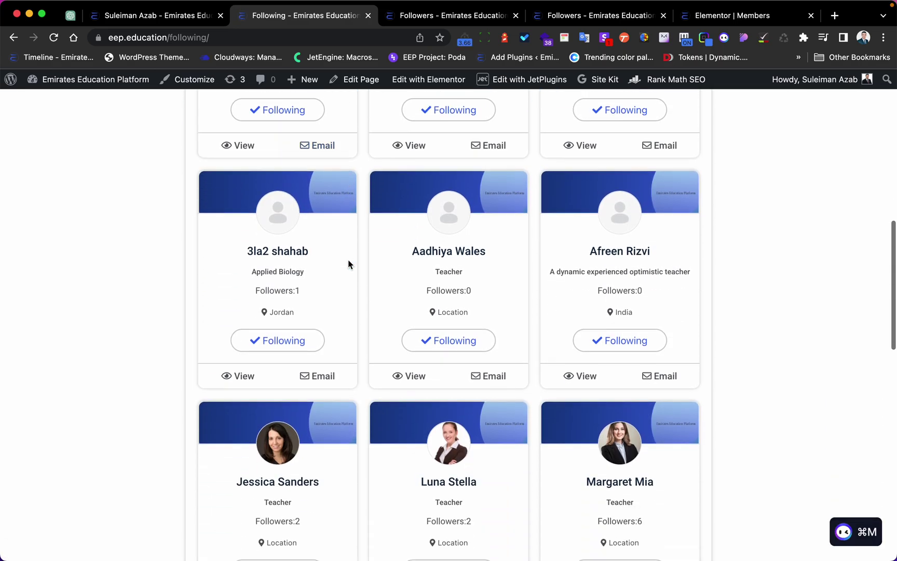
scroll(481, 288, up, 4)
scroll(290, 355, down, 5)
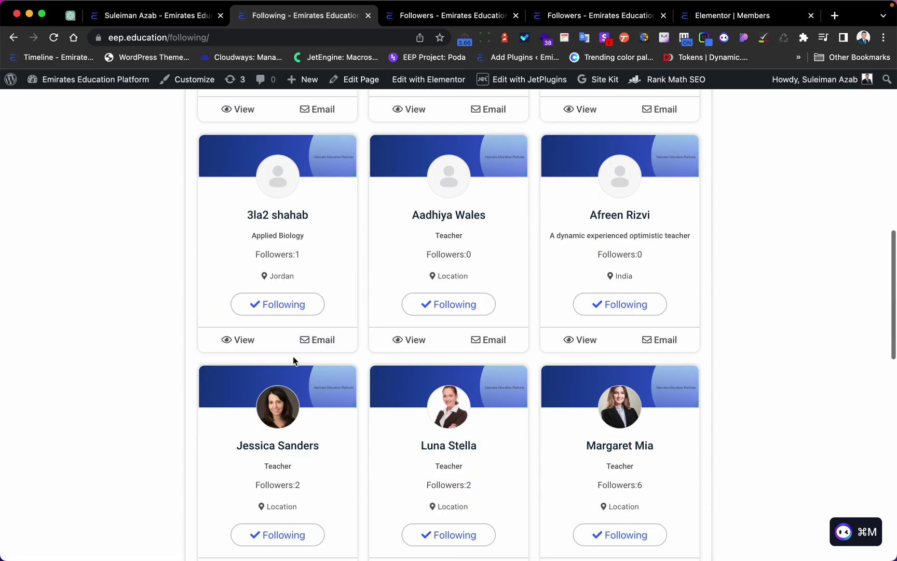
scroll(542, 343, down, 5)
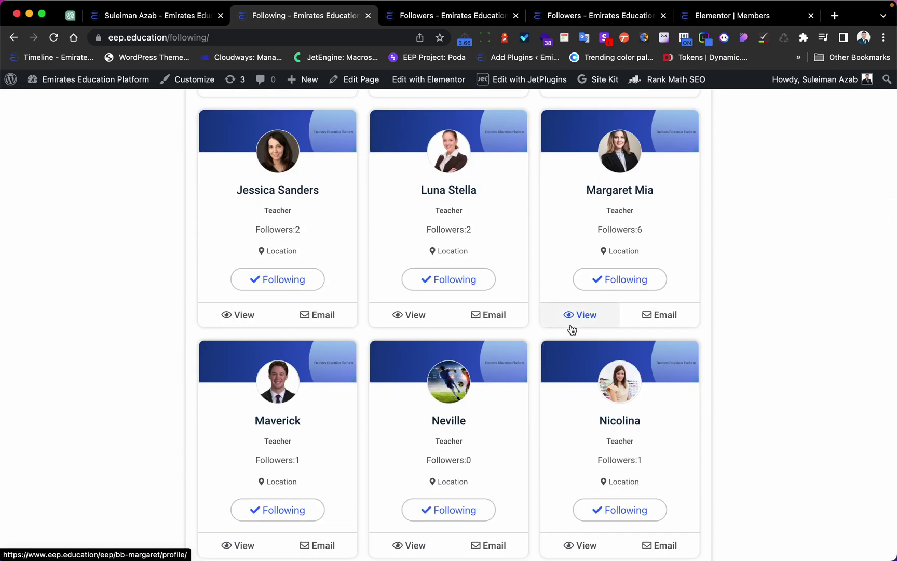
scroll(519, 323, up, 9)
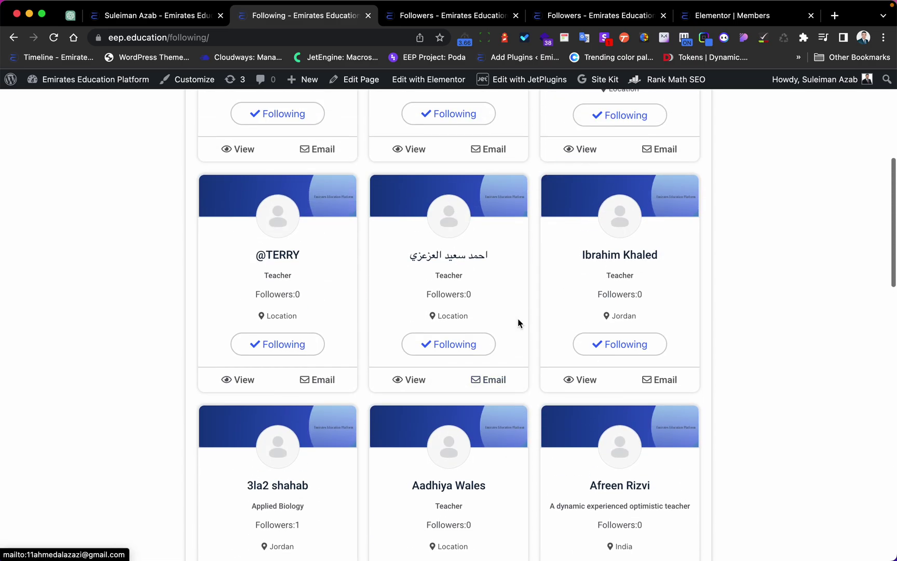
scroll(518, 322, up, 6)
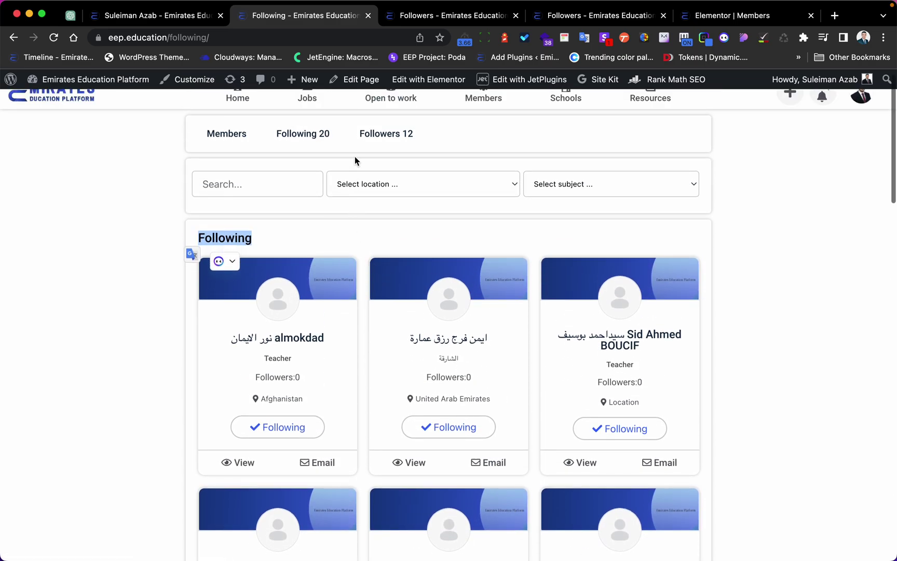
Open the Followers list and review the member cards and their follow buttons.
click(374, 133)
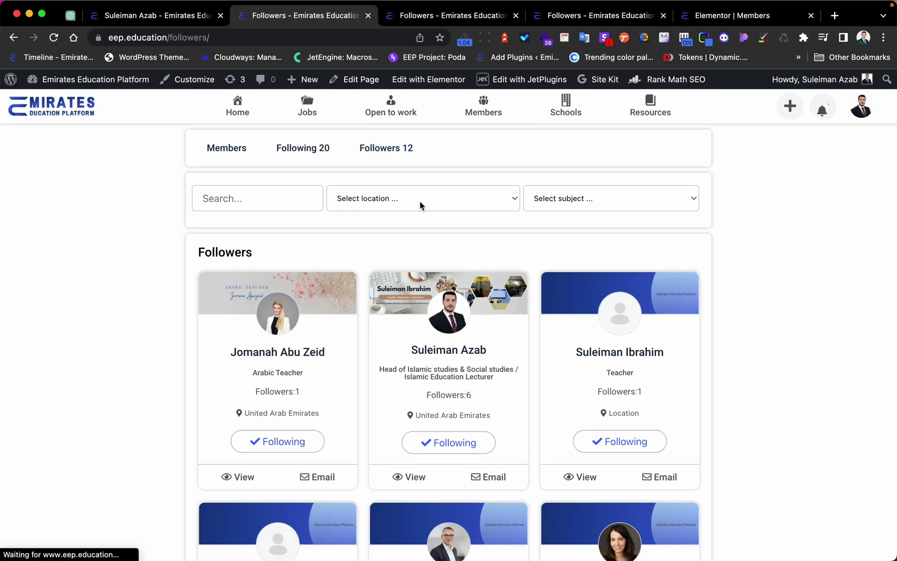
scroll(443, 240, down, 5)
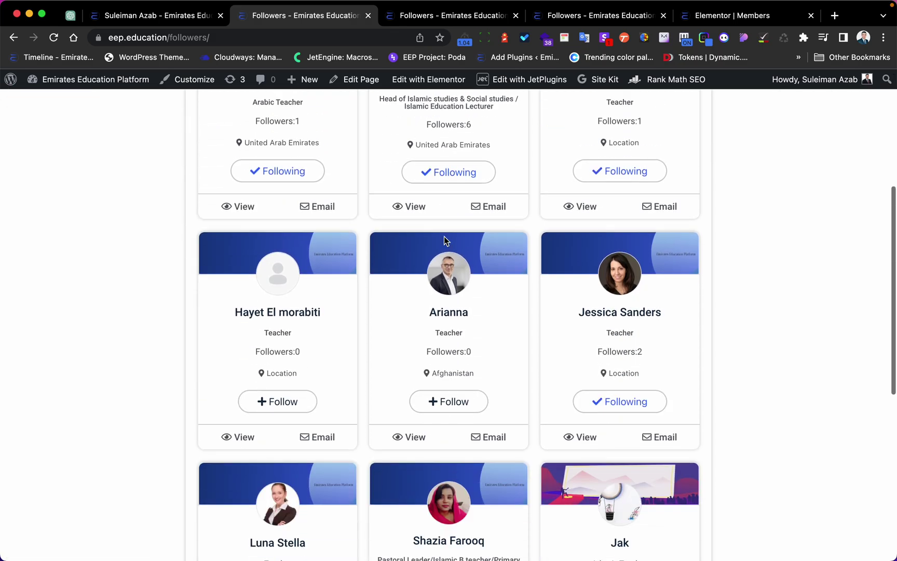
scroll(484, 320, down, 3)
scroll(484, 321, up, 1)
scroll(475, 296, down, 1)
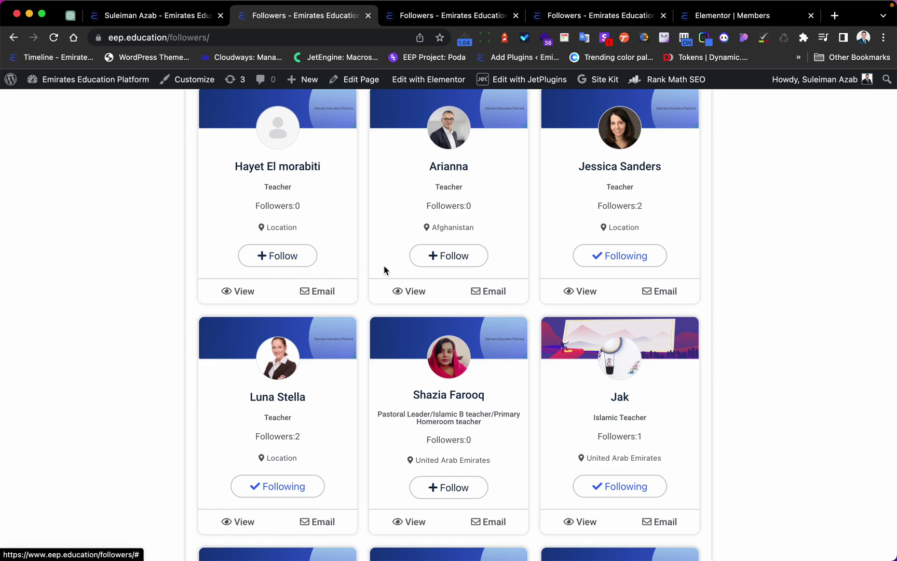
scroll(414, 368, down, 1)
scroll(430, 226, up, 1)
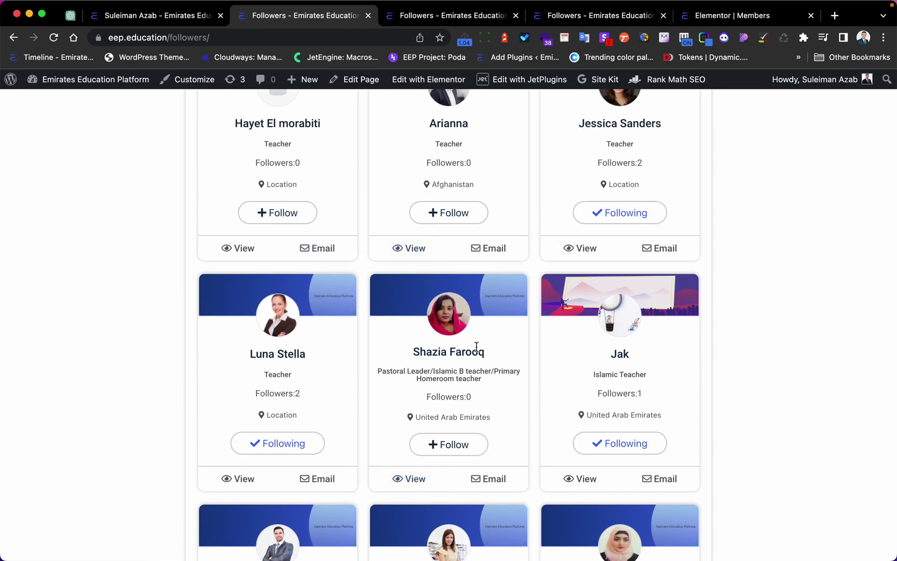
scroll(465, 343, up, 10)
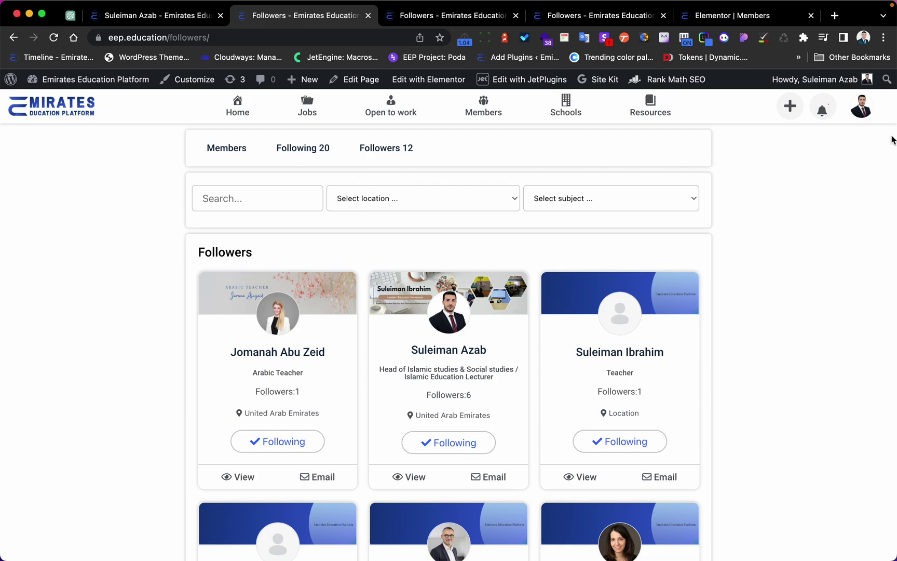
Review the follower avatars in the profile's Connections section and return to the Followers page.
click(146, 20)
scroll(286, 276, down, 3)
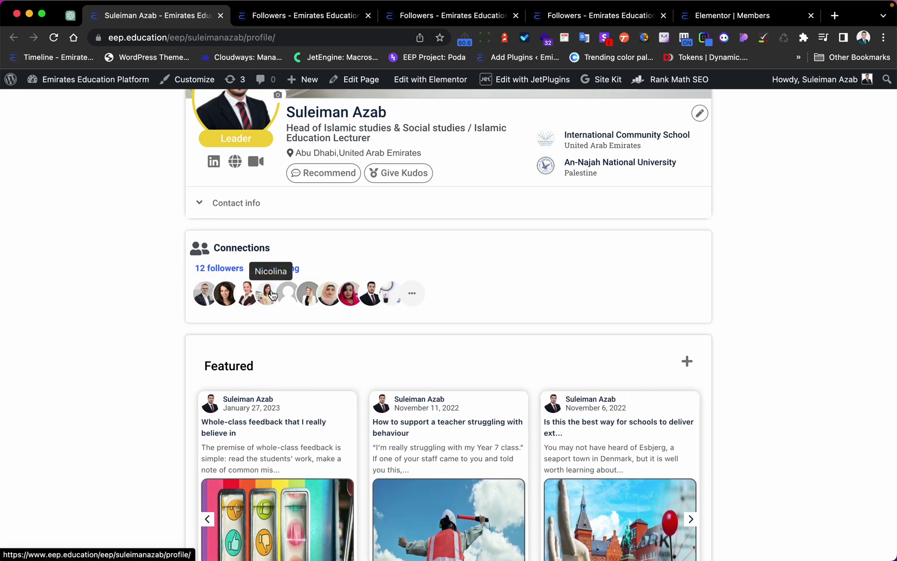
click(435, 16)
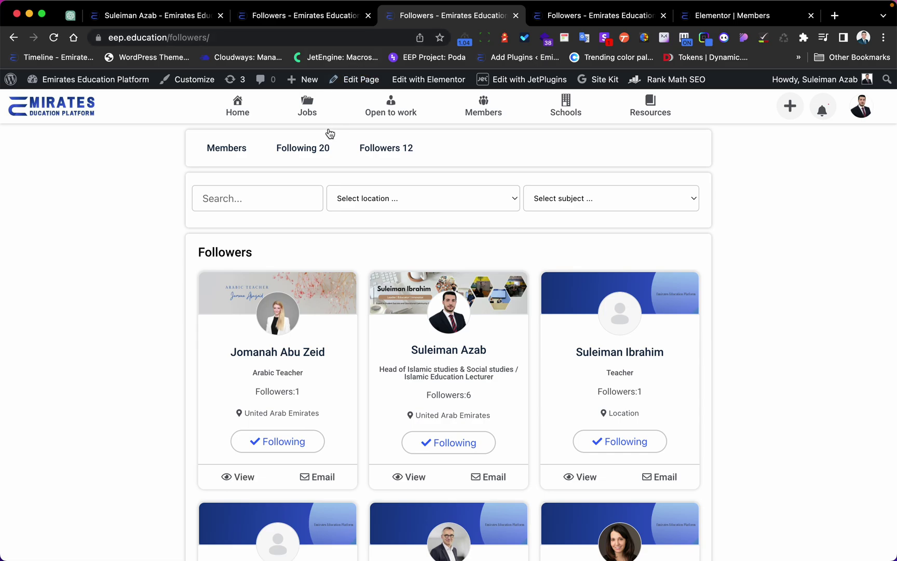
Switch to the Crocoblock DevTools page, look through its add-ons and close the in-page search.
key(ctrl+Left)
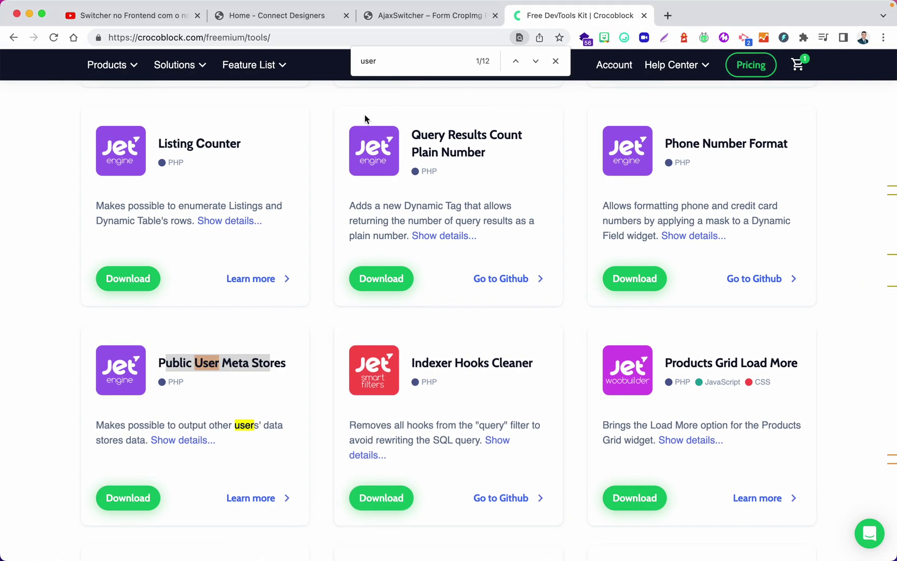
scroll(289, 260, down, 2)
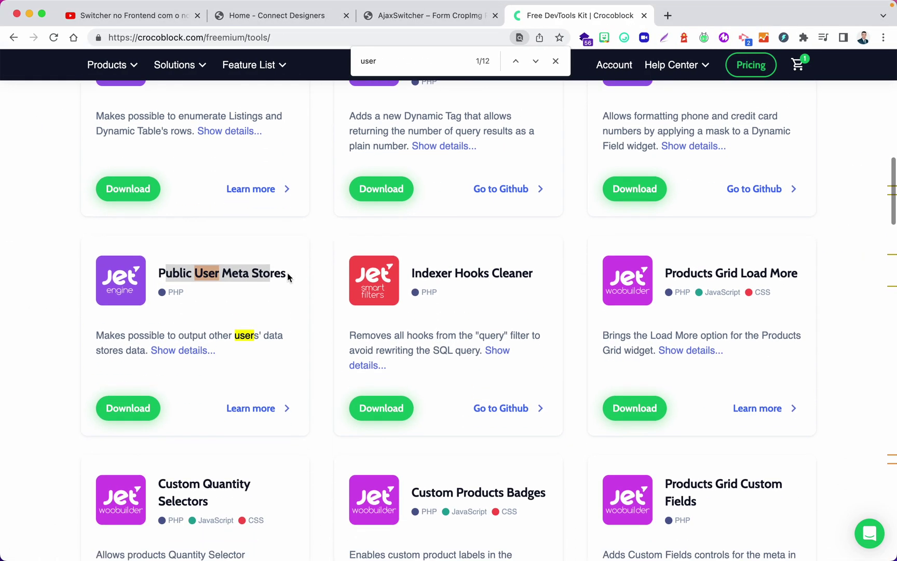
scroll(288, 273, down, 15)
scroll(311, 233, down, 10)
scroll(350, 178, up, 20)
click(555, 61)
key(ctrl+Right)
key(ctrl+Left)
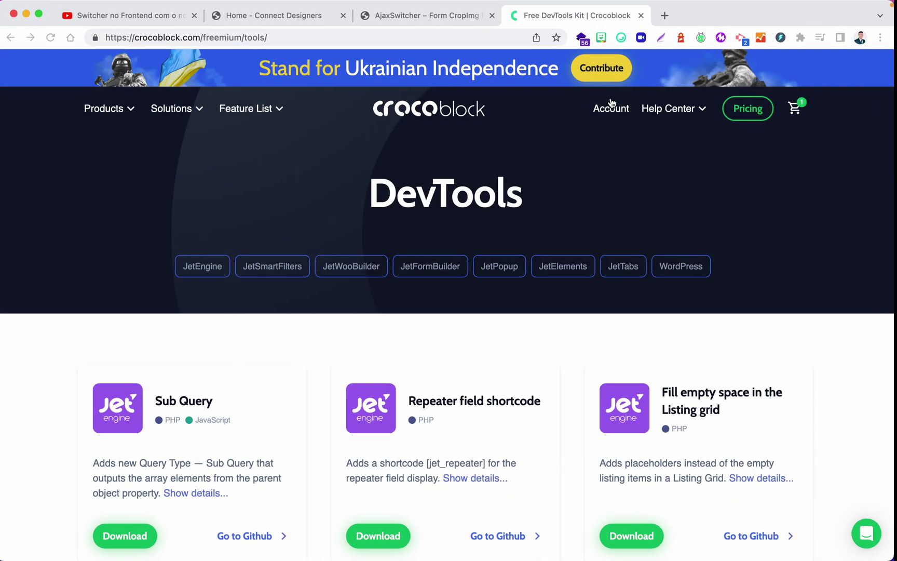
Go to the Crocoblock home page and open the DevTools page from its footer links.
click(400, 115)
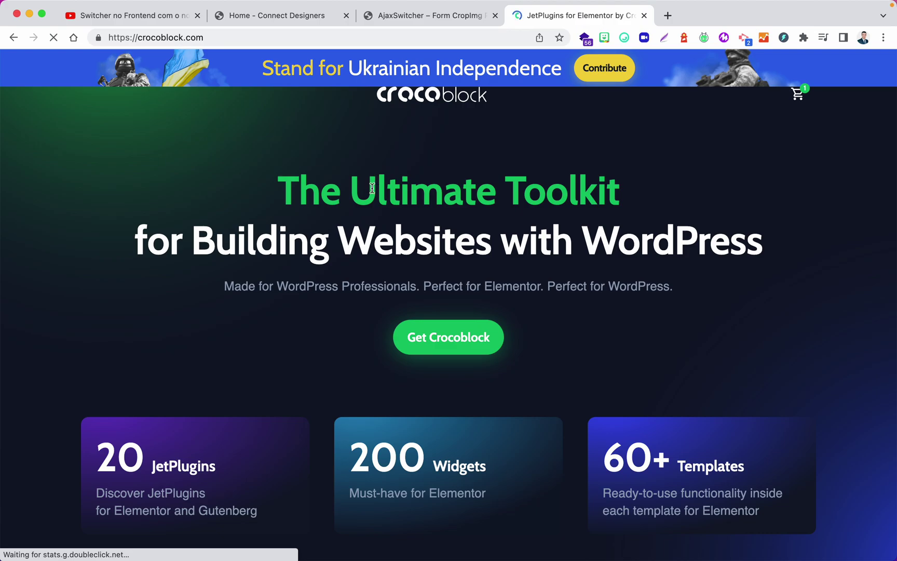
scroll(372, 189, down, 10)
scroll(372, 191, down, 15)
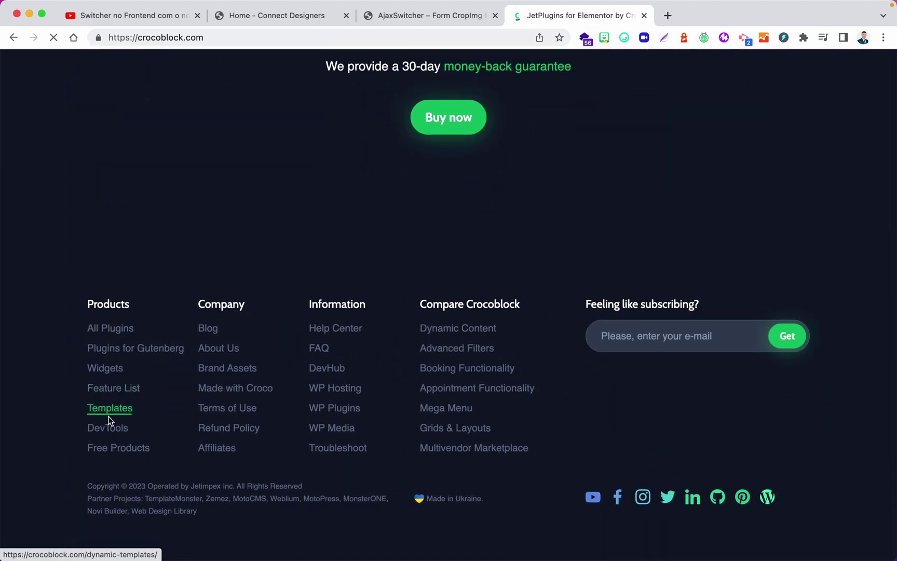
click(107, 429)
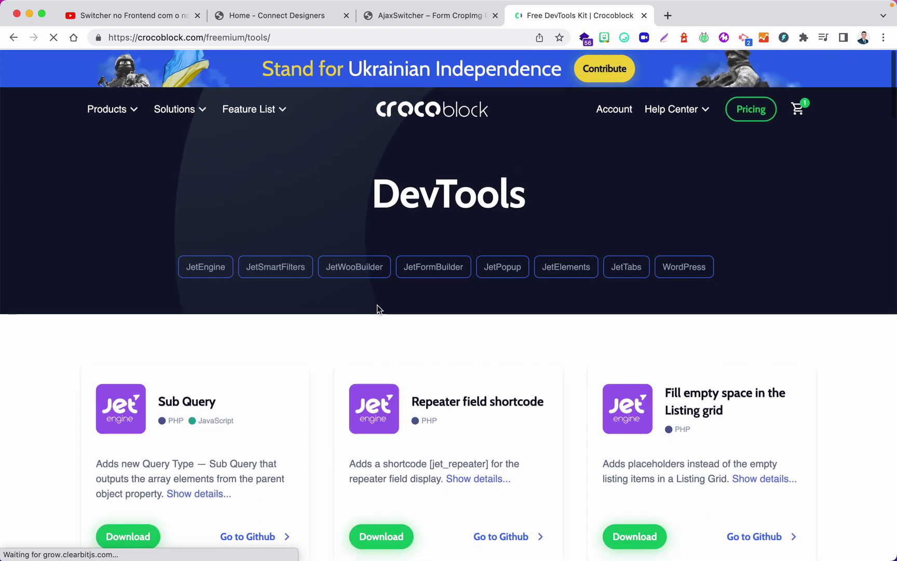
Search the DevTools page for "user" and highlight the Public User Meta Stores add-on title.
key(super+f)
text(us)
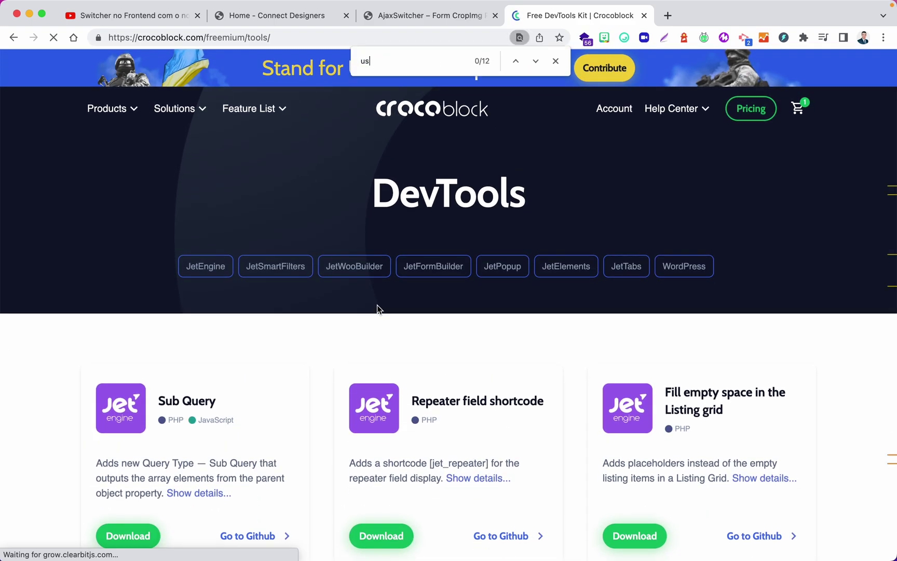
text(er)
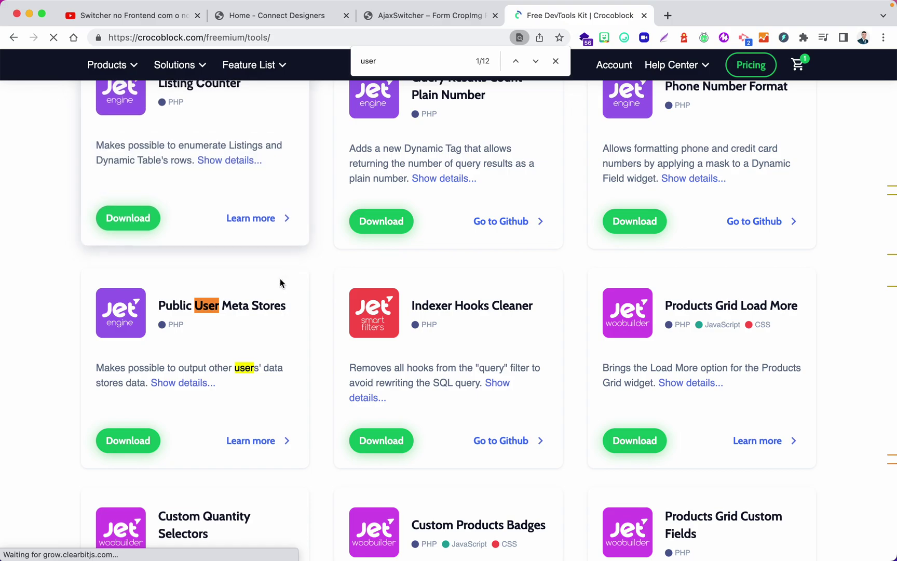
drag(289, 299, 152, 304)
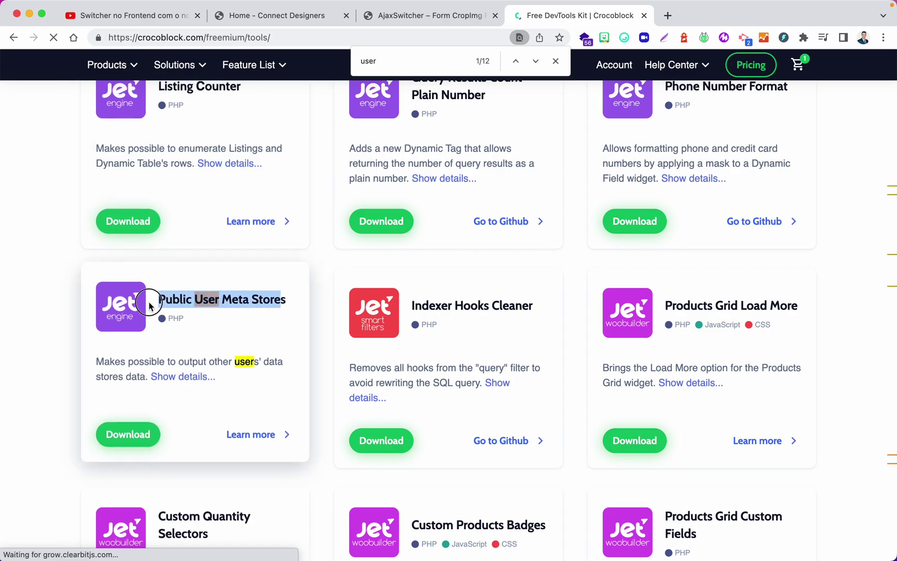
click(284, 299)
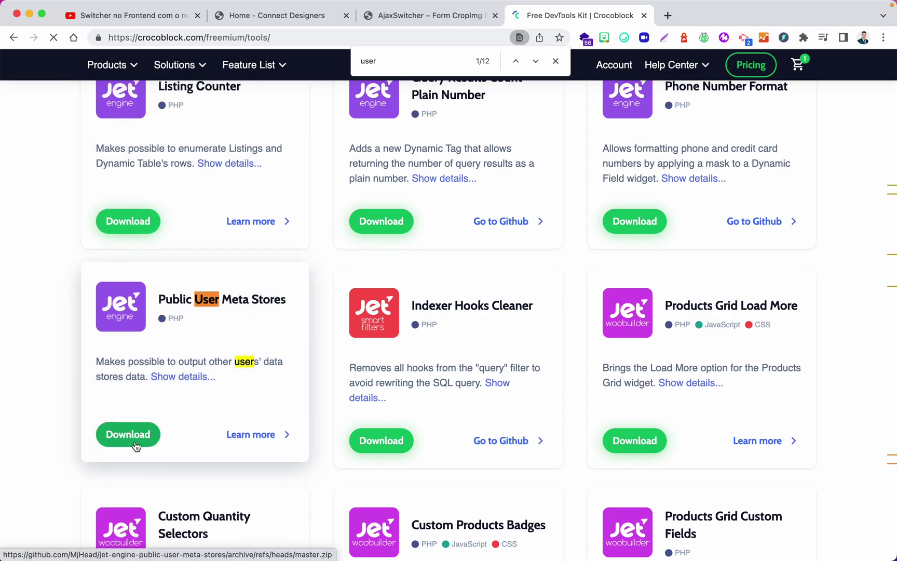
drag(183, 299, 278, 300)
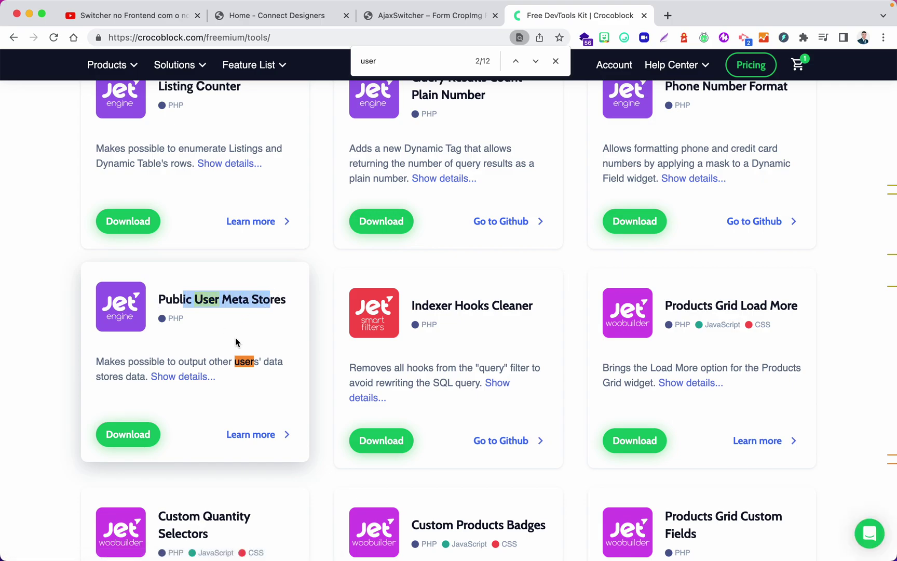
Return to the Emirates Education Platform site and look over the open profile and Followers pages.
key(ctrl+Right)
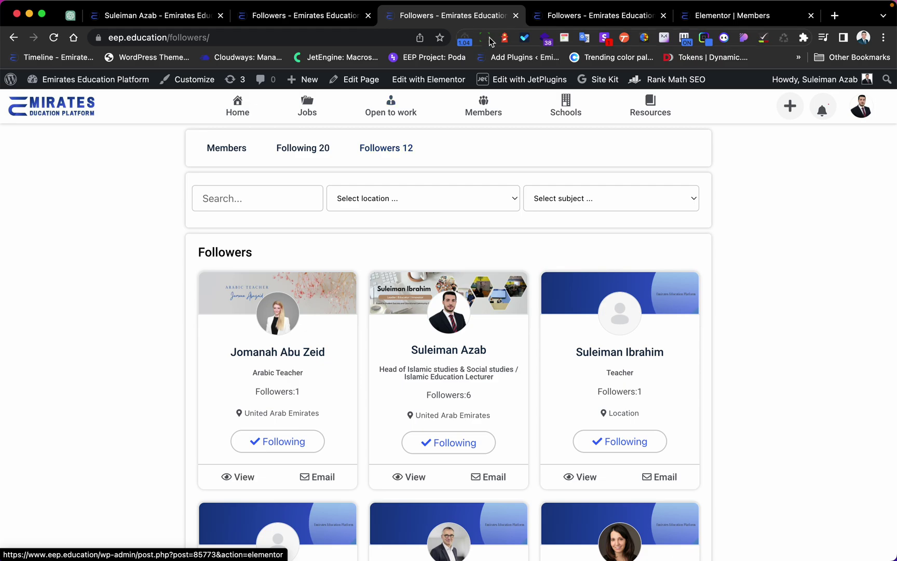
click(589, 15)
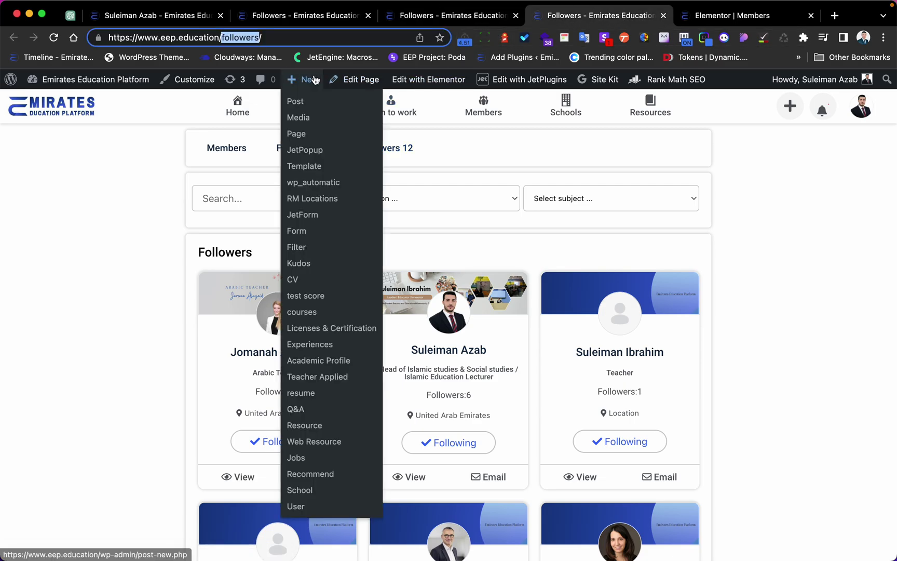
click(279, 18)
click(198, 19)
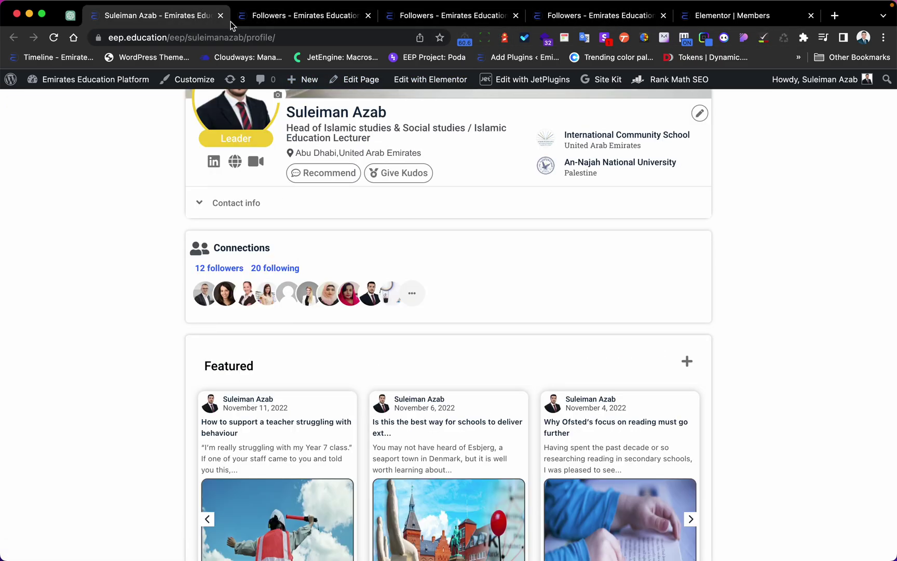
click(299, 16)
click(446, 16)
click(594, 16)
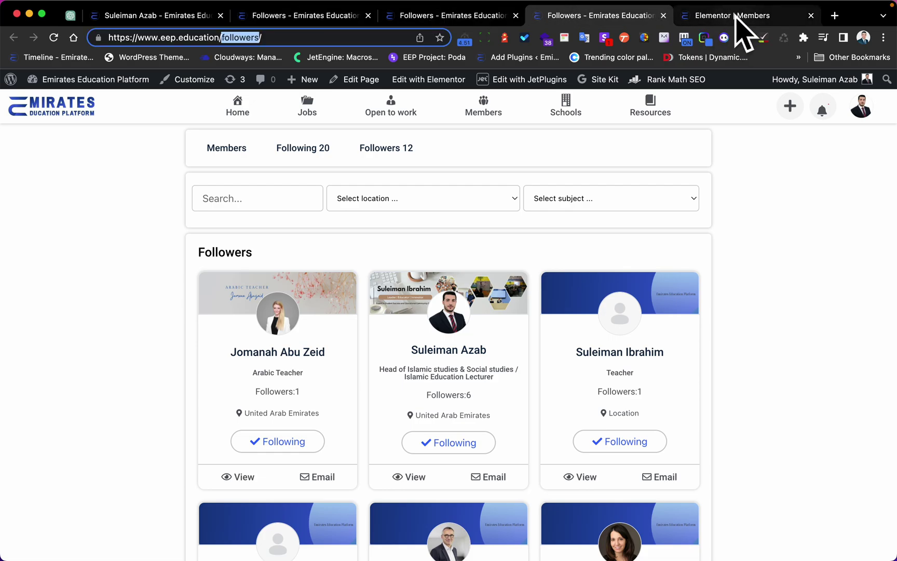
Load the Followers page on the woocommerce-645824-3007590.cloudwaysapps.com domain, taking the domain from the Elementor editor's address.
click(734, 17)
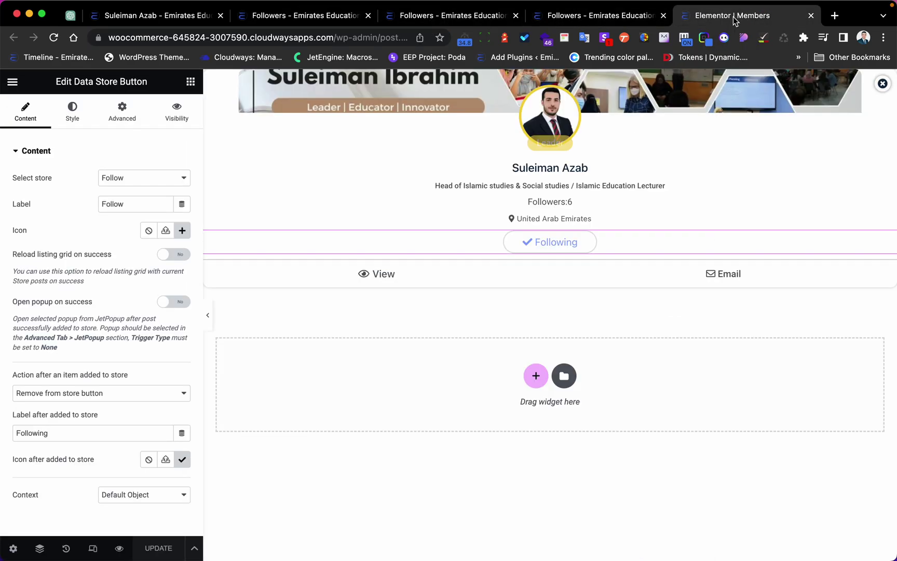
click(332, 37)
click(436, 16)
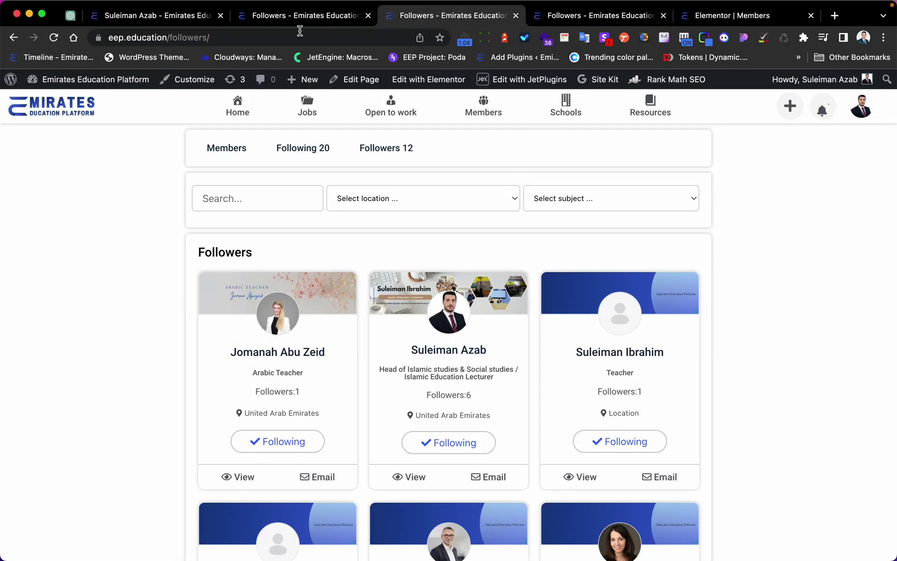
drag(168, 37, 103, 38)
text(https://woocommerce-645824-3007590.cloudwaysapps.com/)
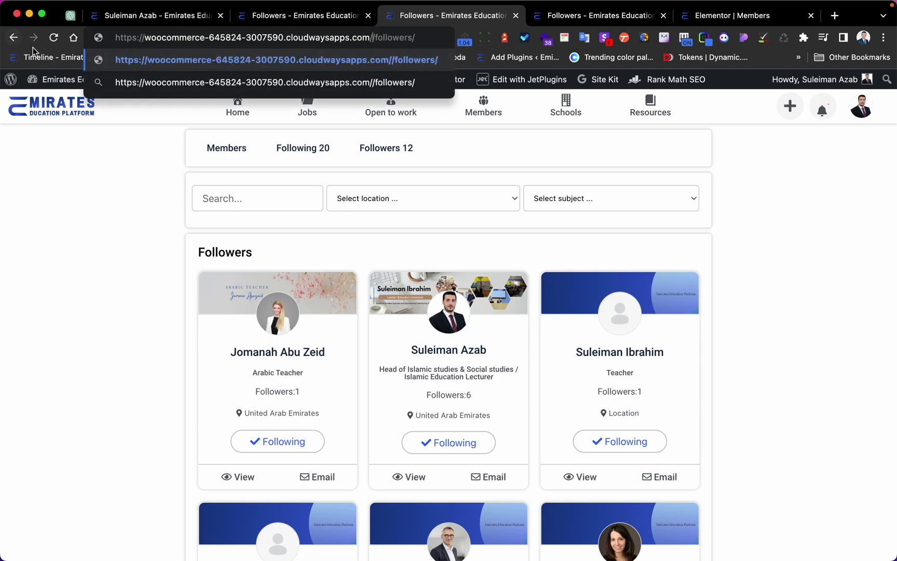
click(208, 83)
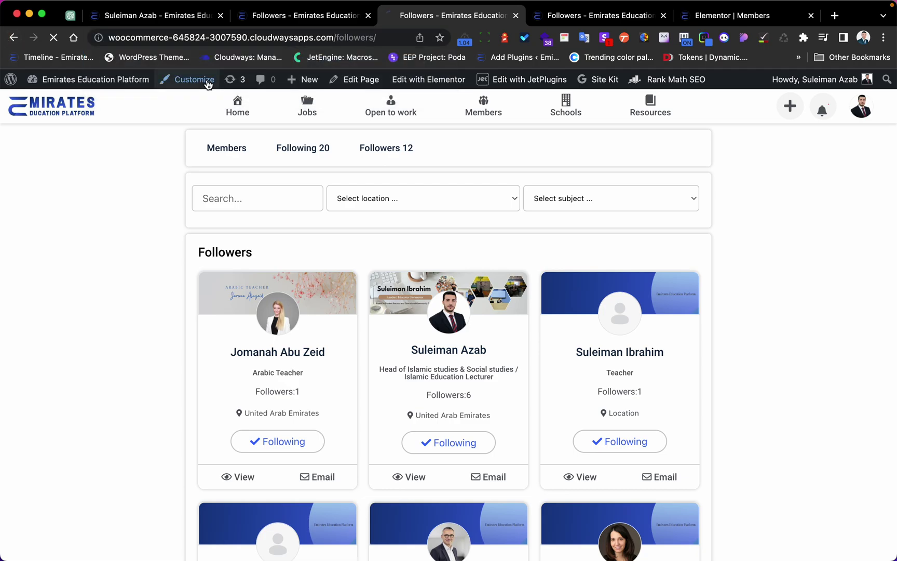
click(317, 17)
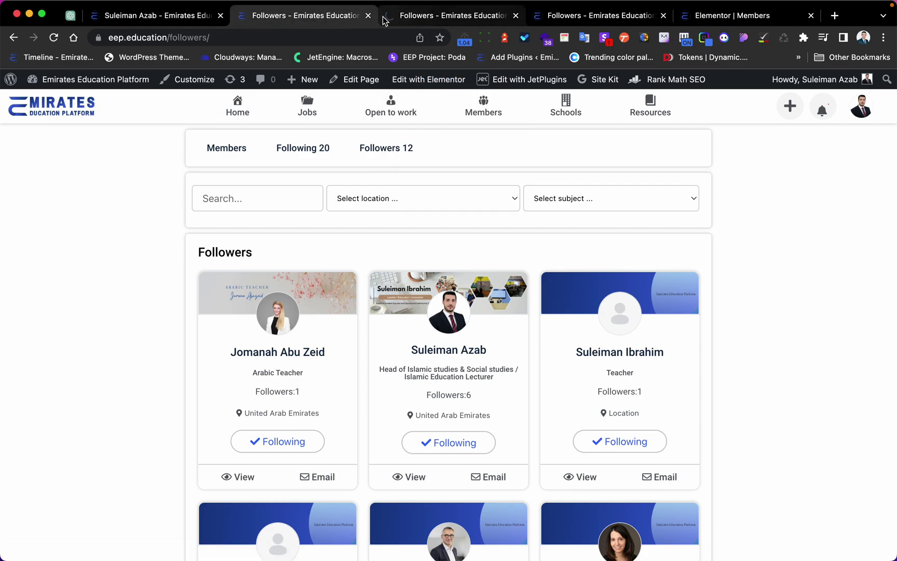
Close the leftover profile and duplicate Followers tabs and return to the Followers page on the cloudwaysapps.com domain.
click(369, 16)
click(229, 20)
click(244, 18)
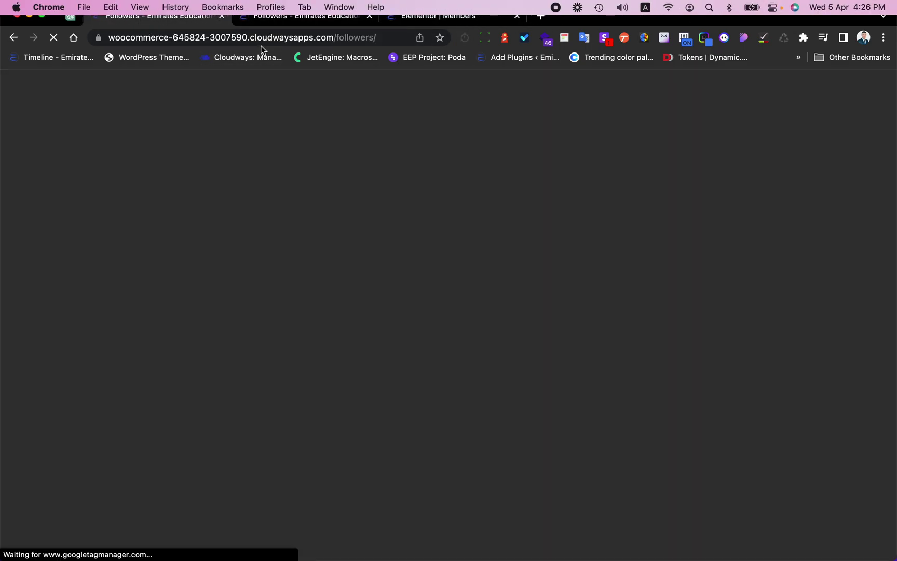
click(368, 15)
click(368, 16)
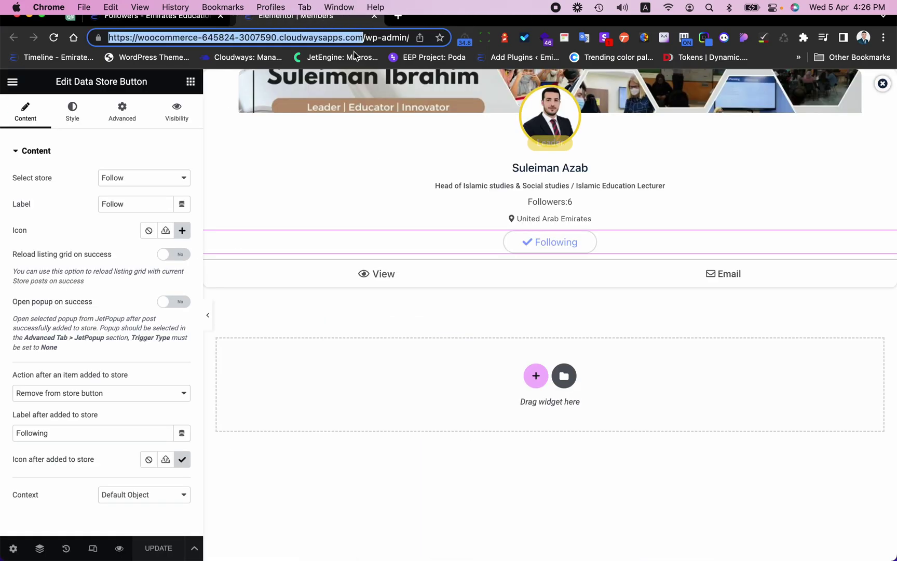
click(151, 16)
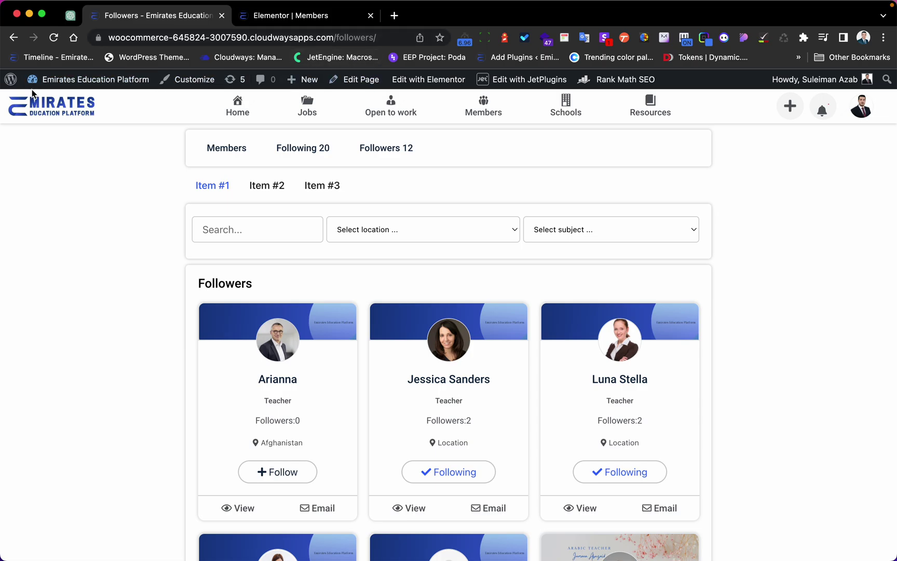
Start a new WordPress page in a separate tab from the site's admin bar and switch to its editor.
right_click(12, 81)
key(Escape)
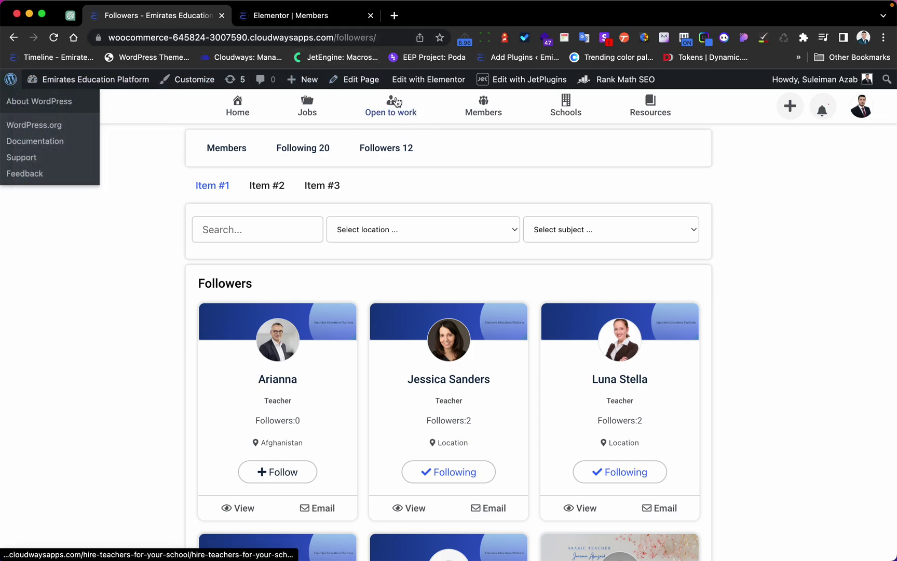
mouse_move(314, 83)
click(318, 136)
right_click(317, 136)
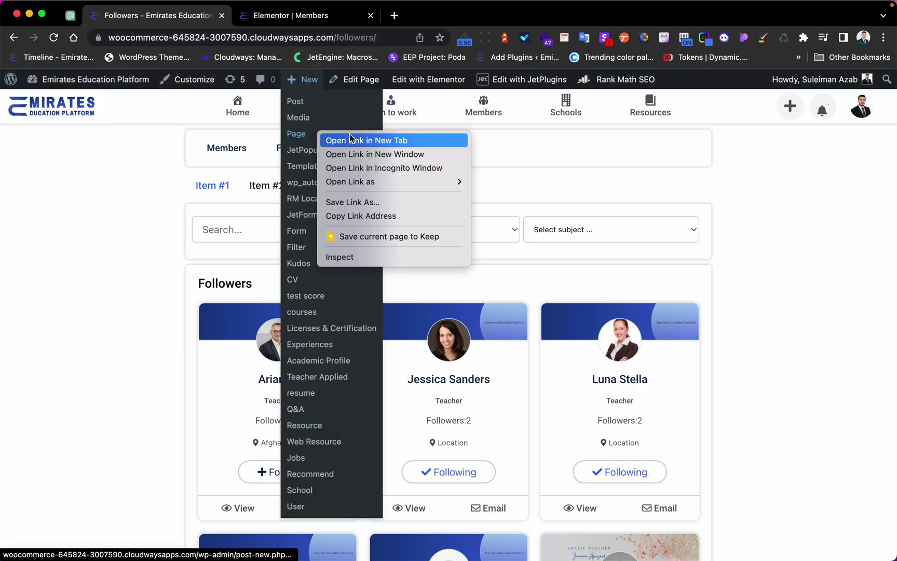
click(358, 138)
click(295, 20)
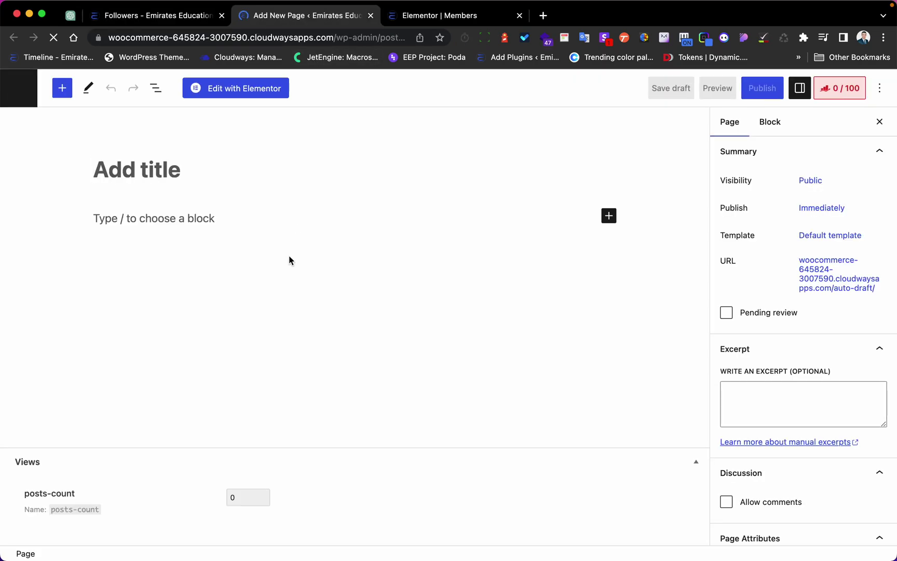
Title the new page "Followers".
click(180, 176)
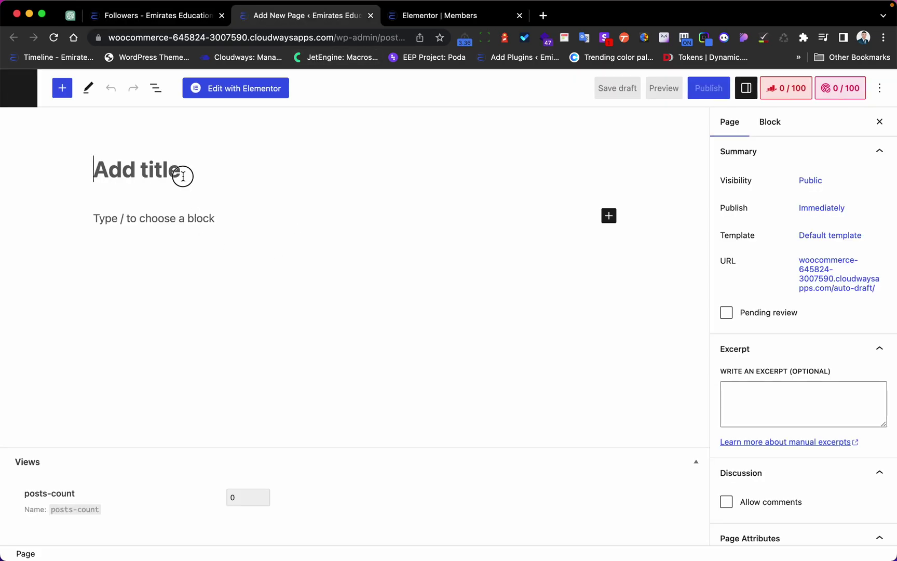
text(https://woocommerce-645824-3007590.cloudwaysapps.com/)
key(ctrl+a)
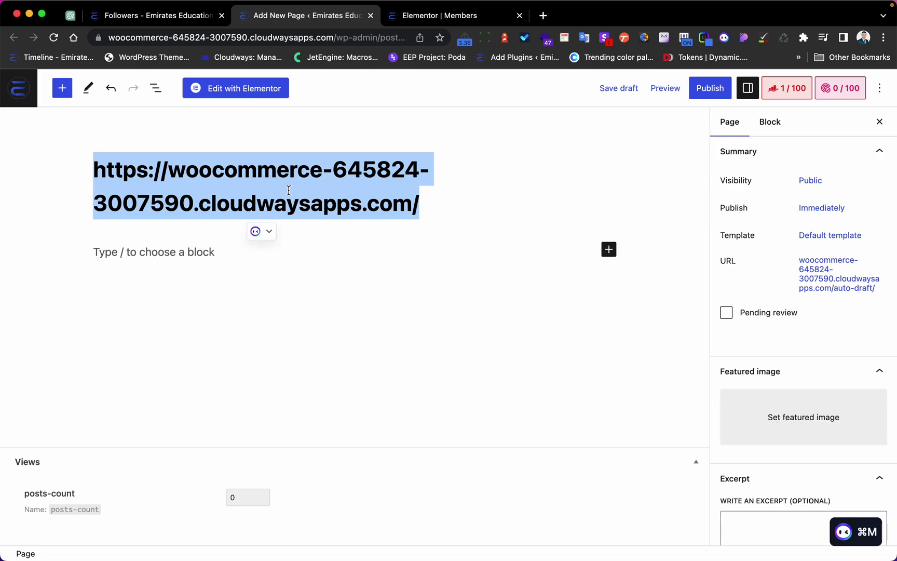
text(follower)
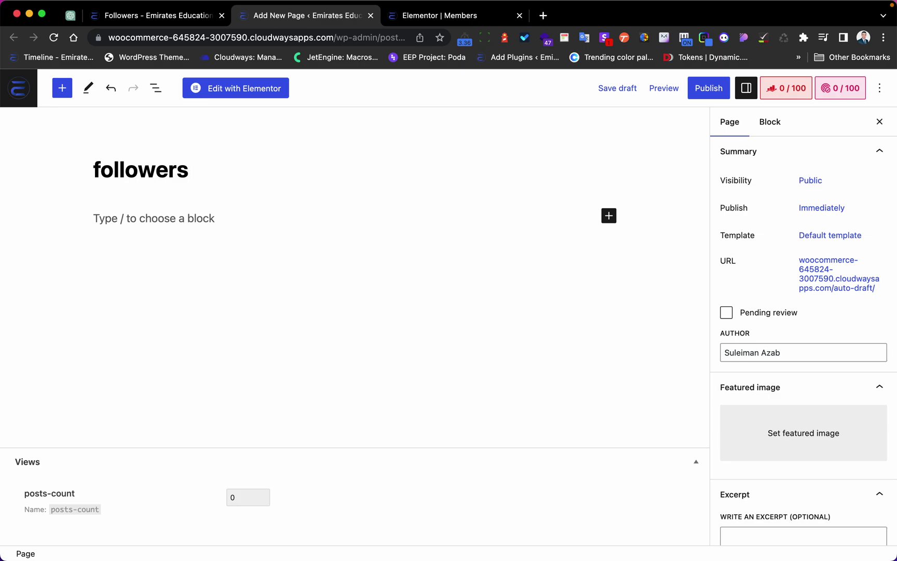
text(s)
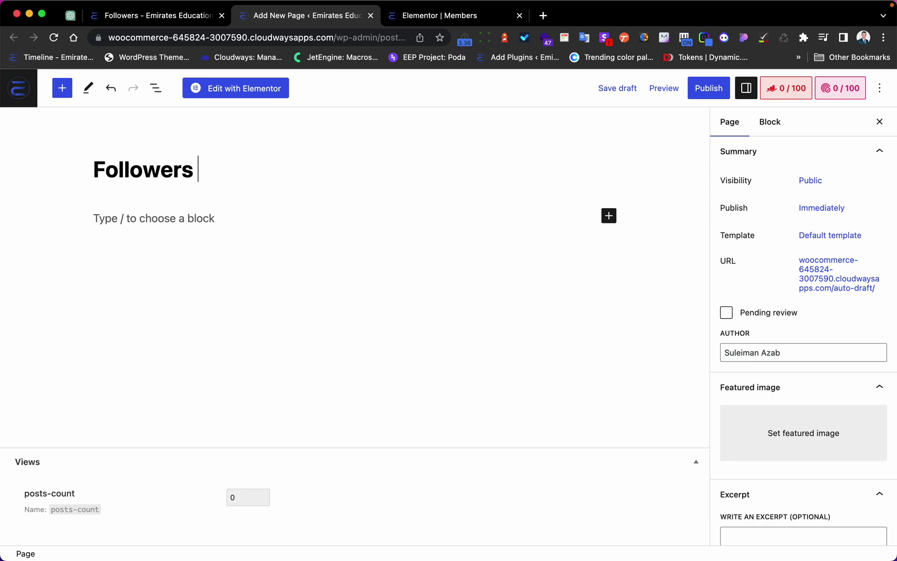
Publish the Followers page and open it for editing with Elementor.
click(709, 89)
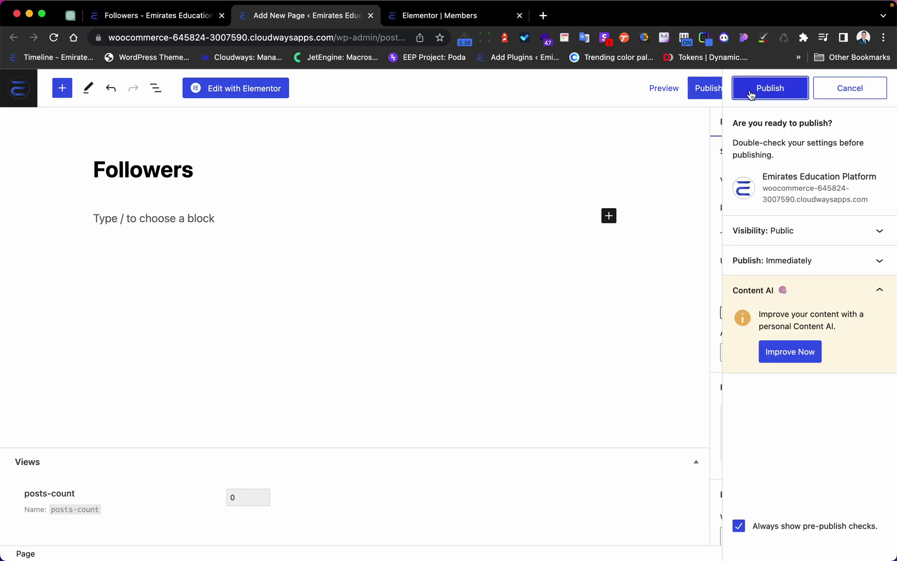
click(749, 93)
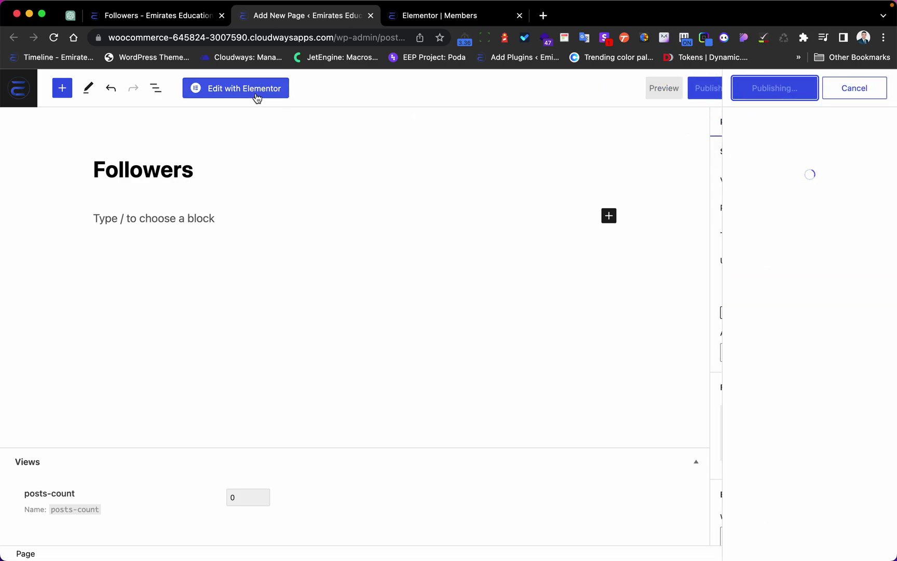
click(259, 99)
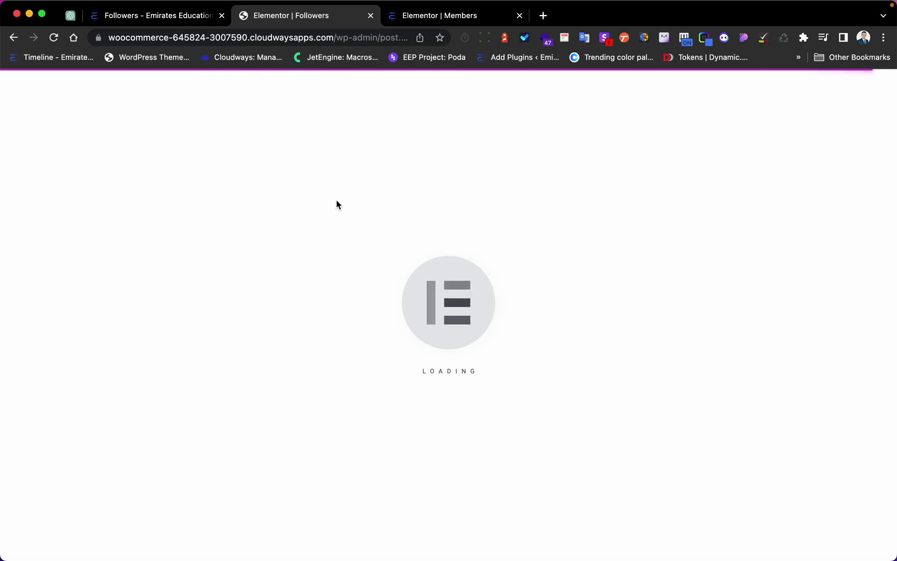
Open the WordPress admin in a separate tab and go to the Listing Items page.
click(171, 21)
right_click(12, 78)
click(46, 86)
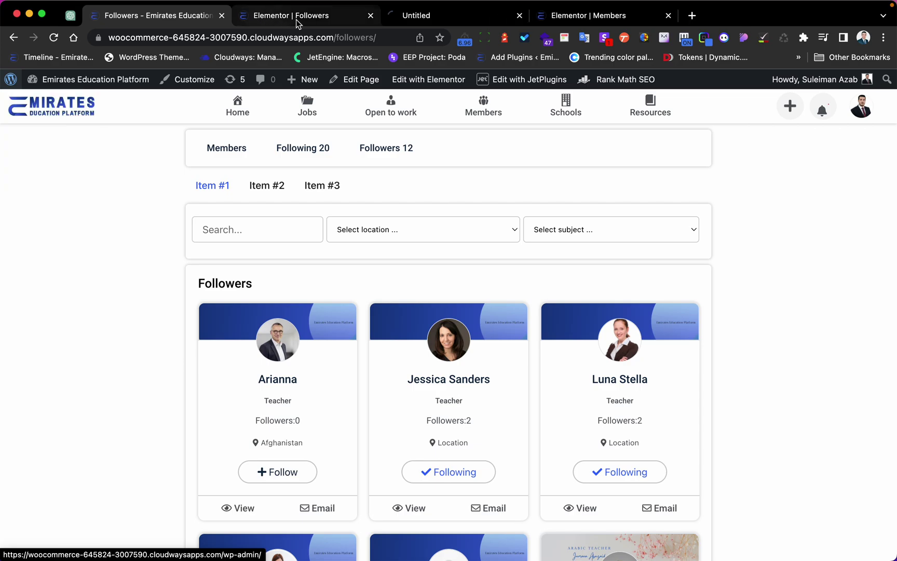
click(282, 20)
click(447, 19)
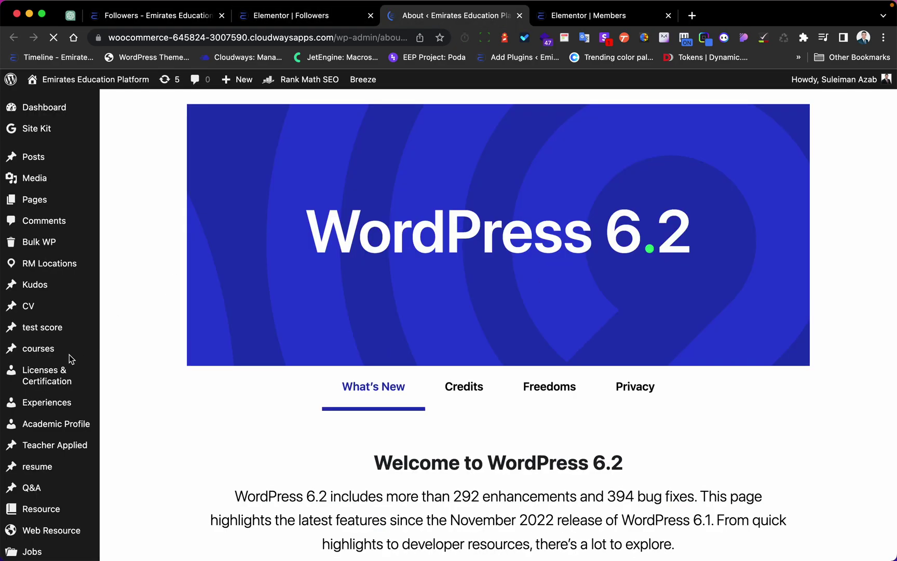
scroll(71, 353, down, 15)
mouse_move(63, 521)
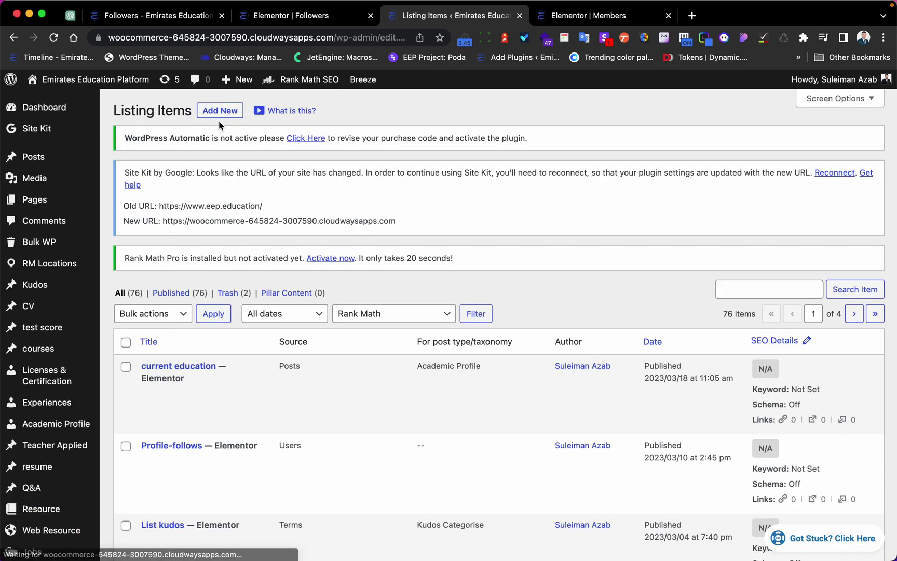
click(220, 111)
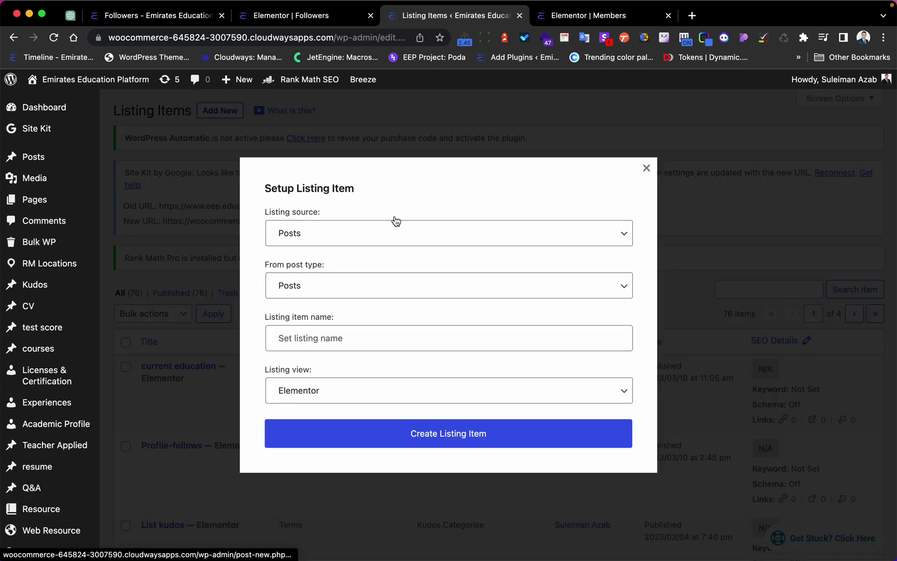
click(339, 224)
click(332, 275)
click(331, 315)
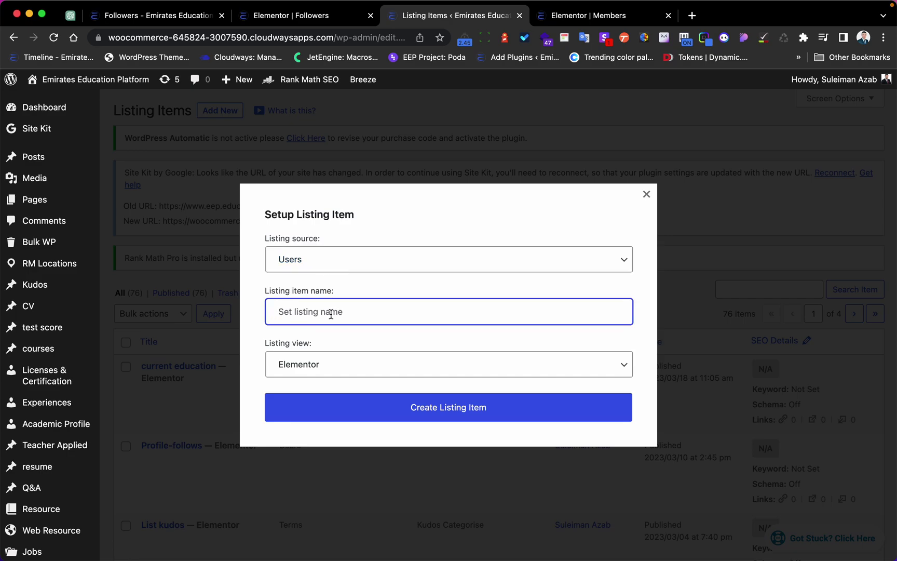
text(M)
key(BackSpace)
click(647, 194)
Search the listing items for "member" and look through the matching user listings.
click(779, 295)
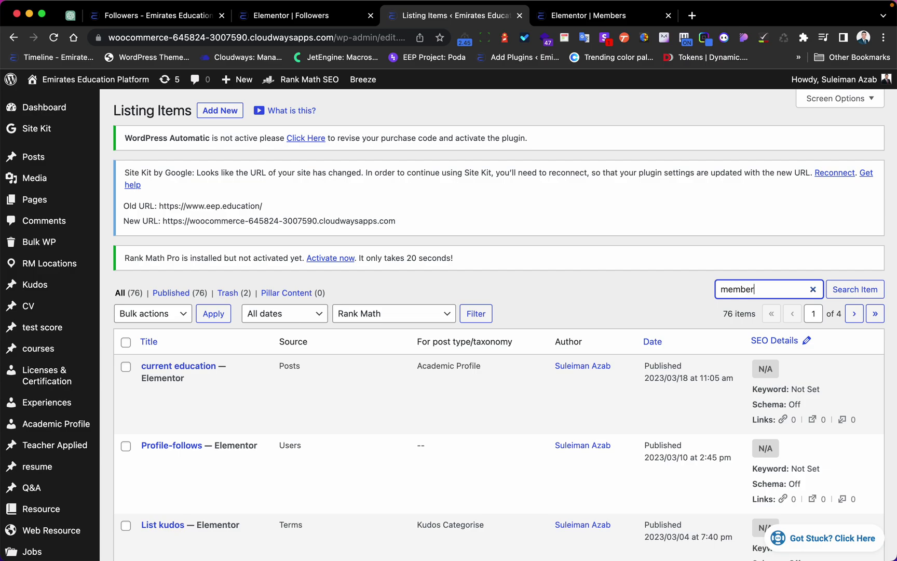
key(Down)
key(Return)
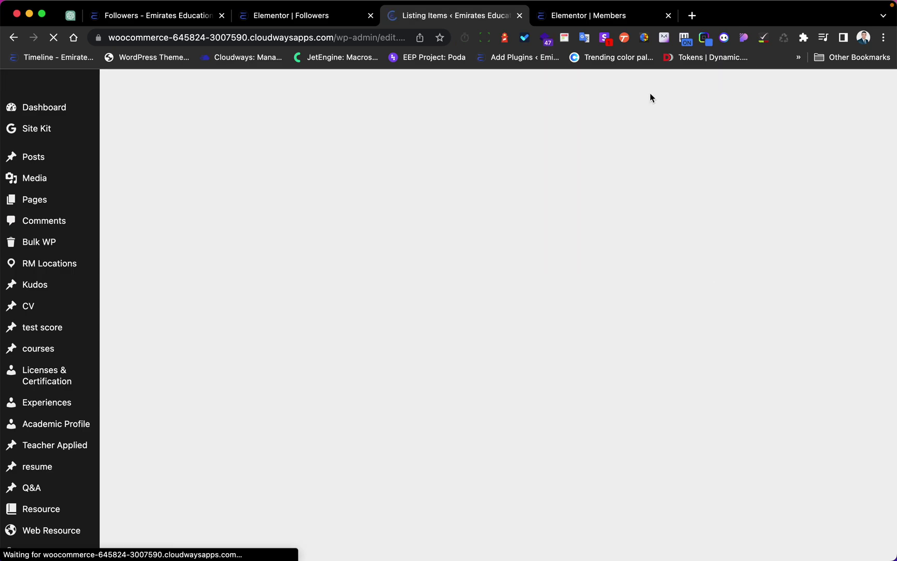
scroll(335, 455, down, 5)
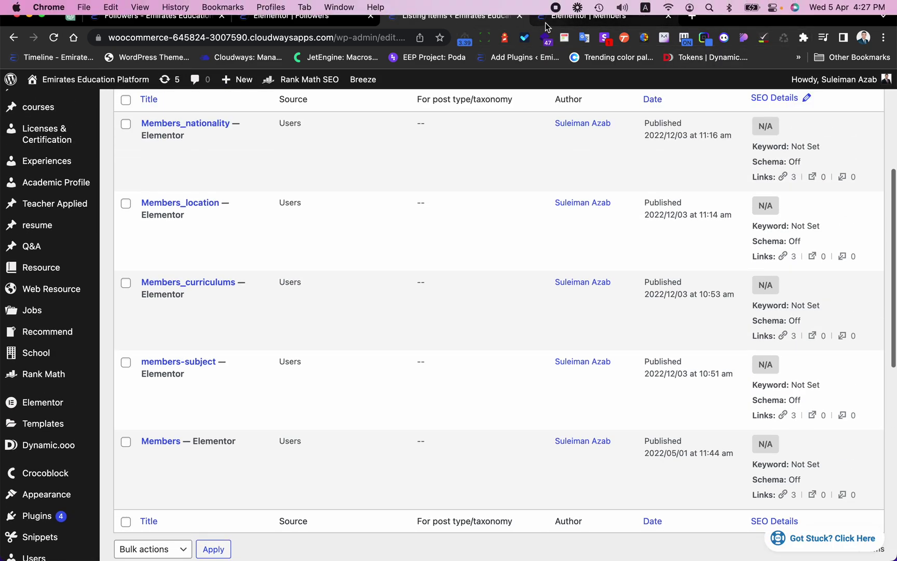
Examine the Members listing template in Elementor, checking the name link, the location field and the Data Store Button settings.
click(546, 22)
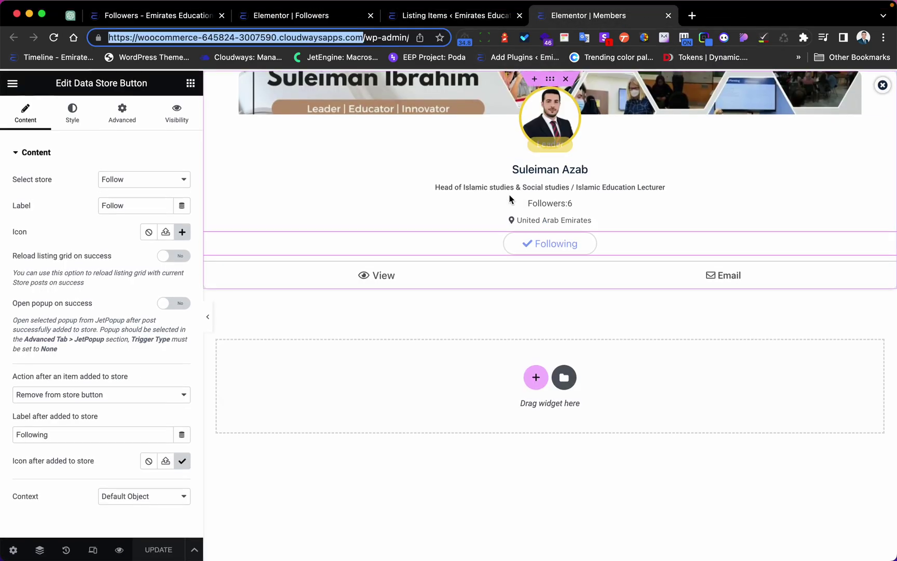
click(566, 124)
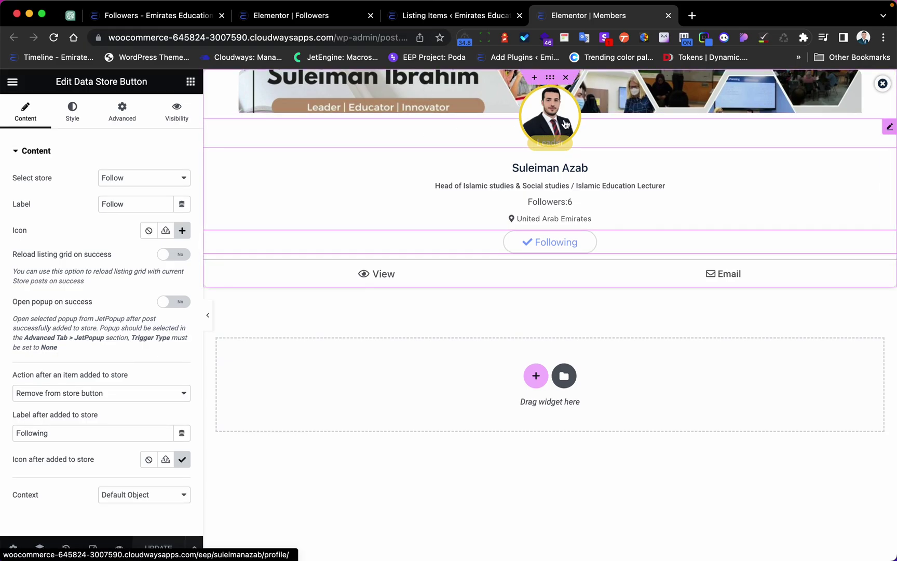
click(647, 168)
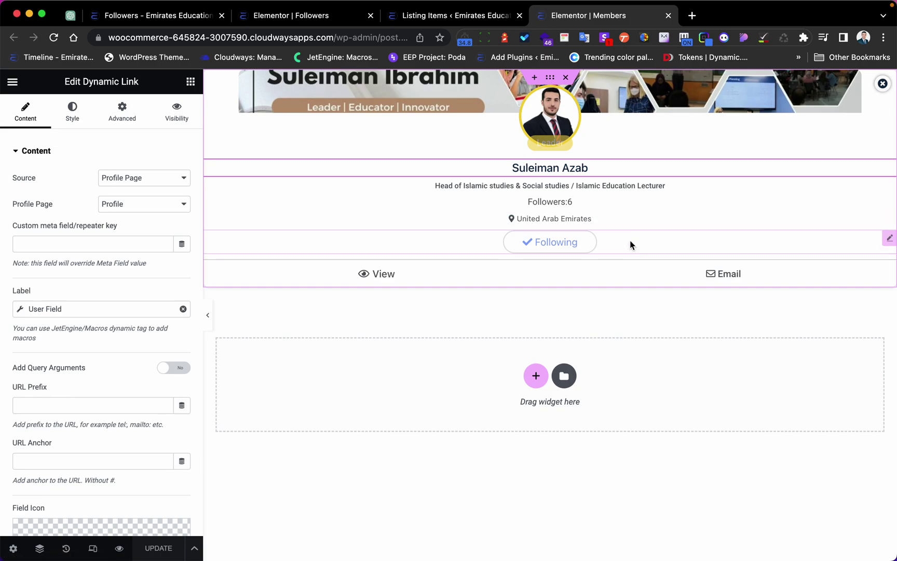
click(642, 223)
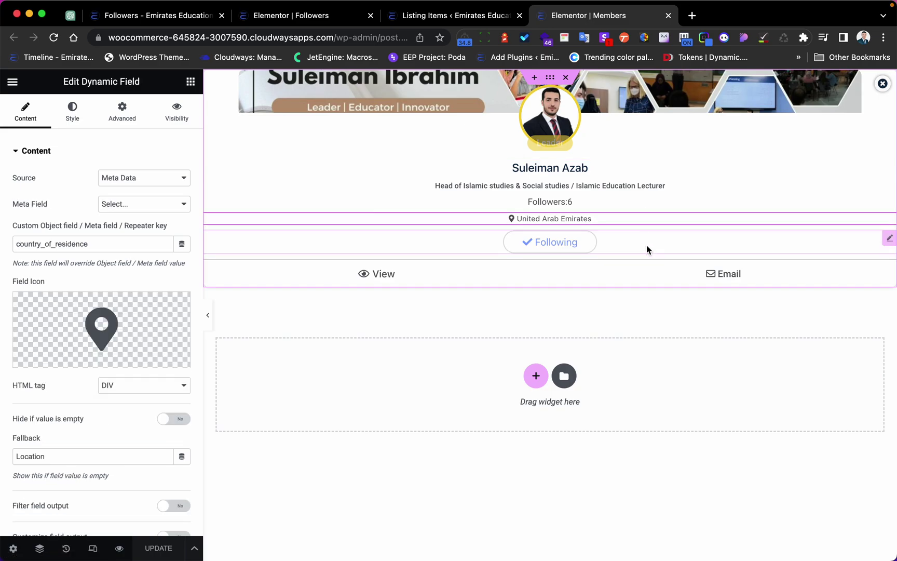
click(886, 240)
drag(165, 87, 79, 83)
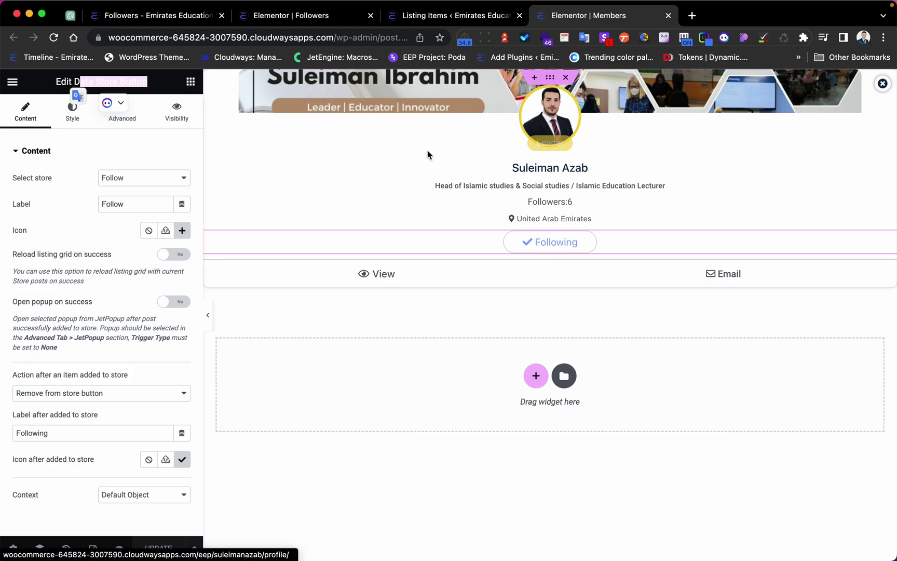
Return to the Followers page in Elementor and add a Listing Grid widget below the page title.
click(459, 22)
click(296, 15)
drag(410, 130, 285, 128)
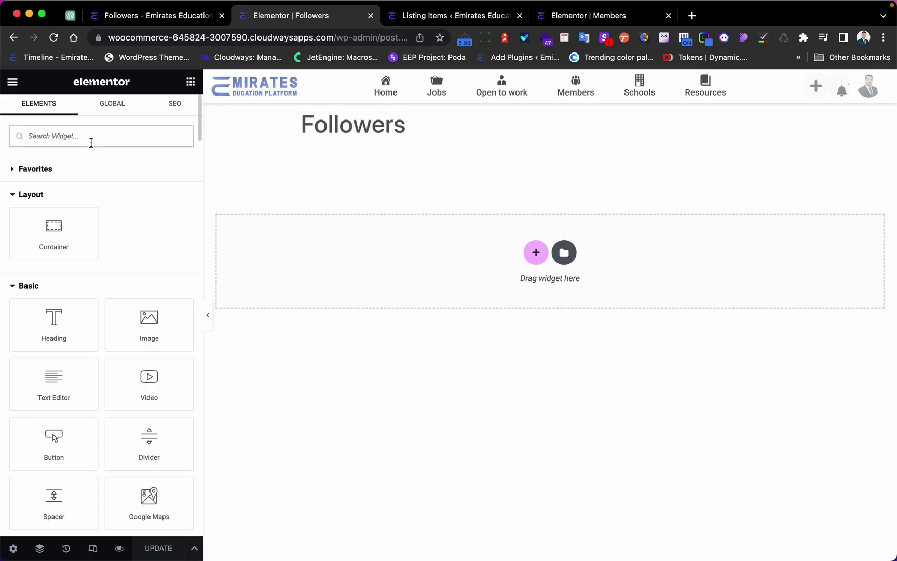
text(lis)
drag(158, 183, 567, 178)
Set the width of the container holding the Listing Grid to 60%.
click(550, 142)
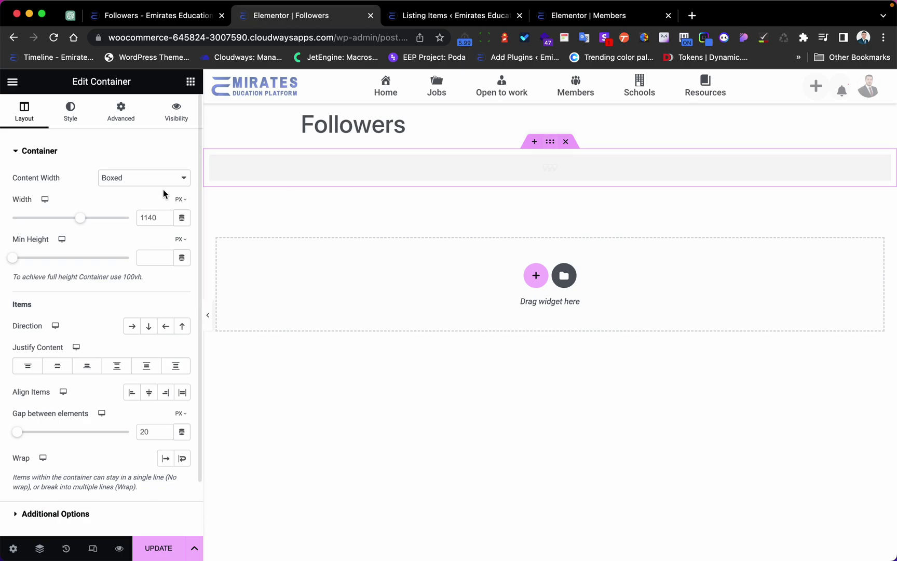
click(179, 199)
click(179, 215)
double_click(149, 218)
text(60)
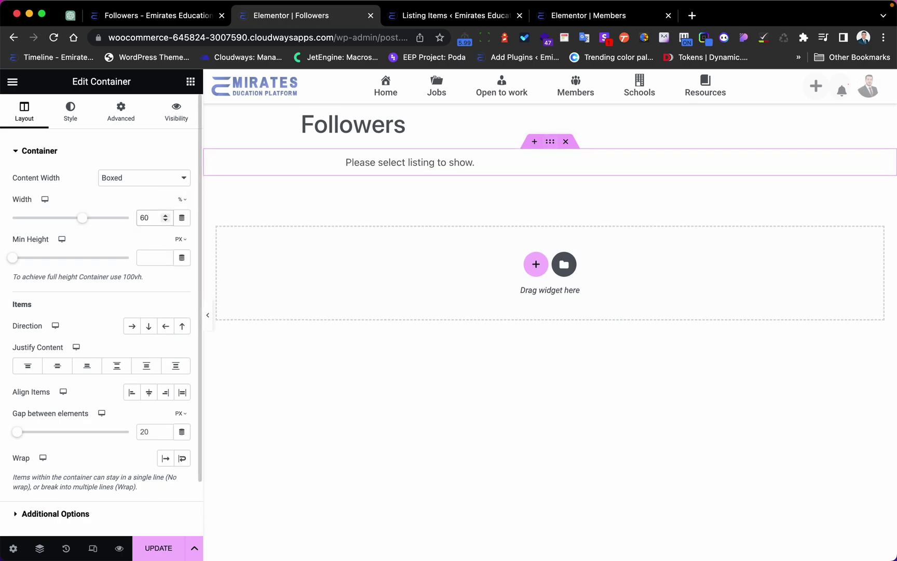
Configure the Listing Grid to show the Members listing in 1 column with Load more enabled.
click(562, 169)
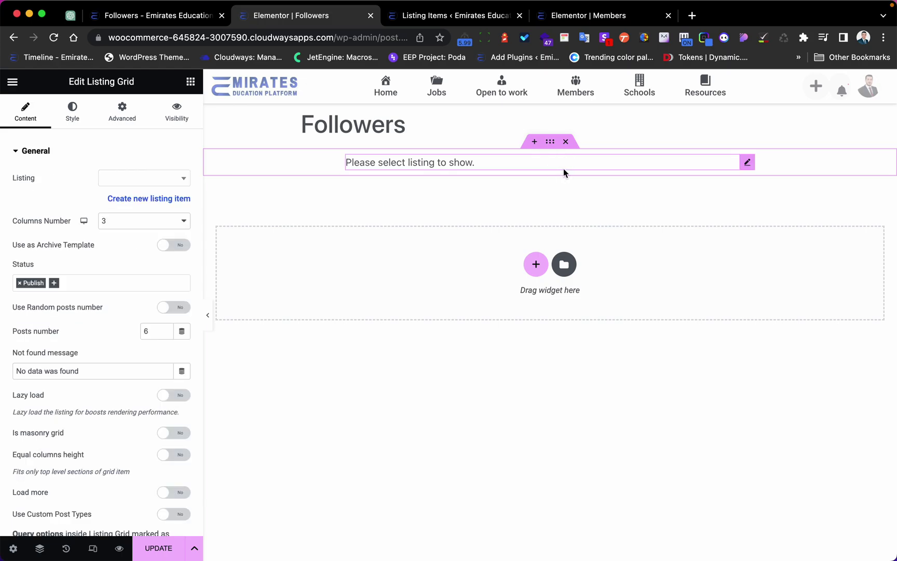
click(164, 182)
text(mem)
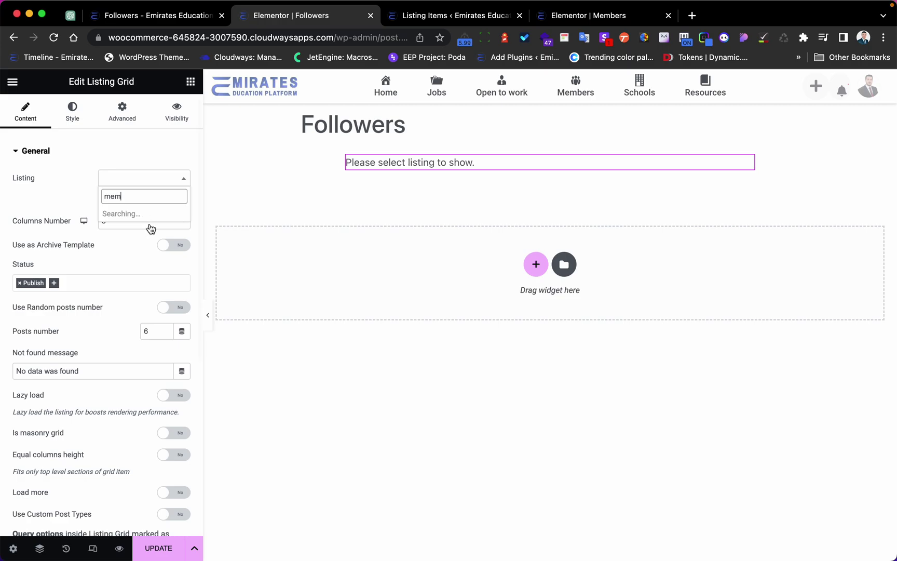
click(155, 213)
click(157, 223)
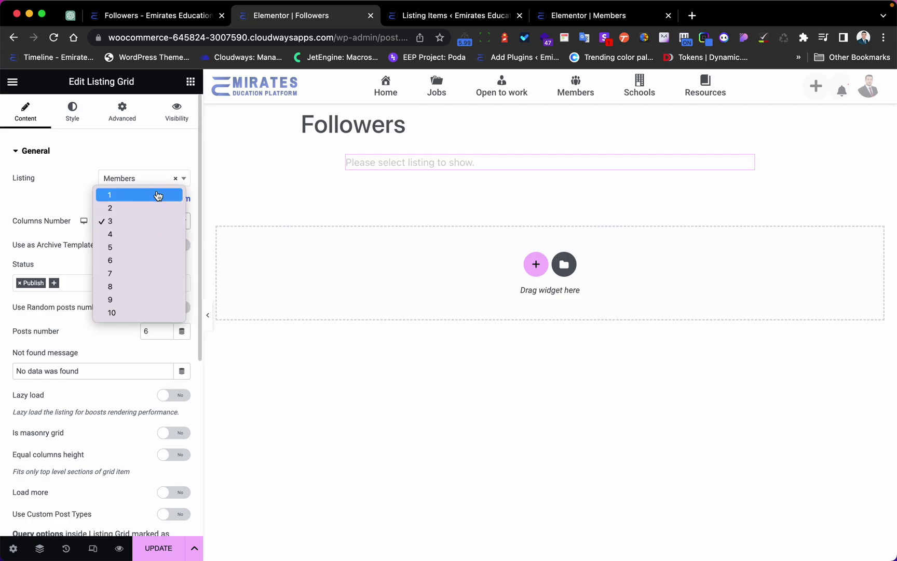
click(157, 195)
scroll(171, 281, down, 5)
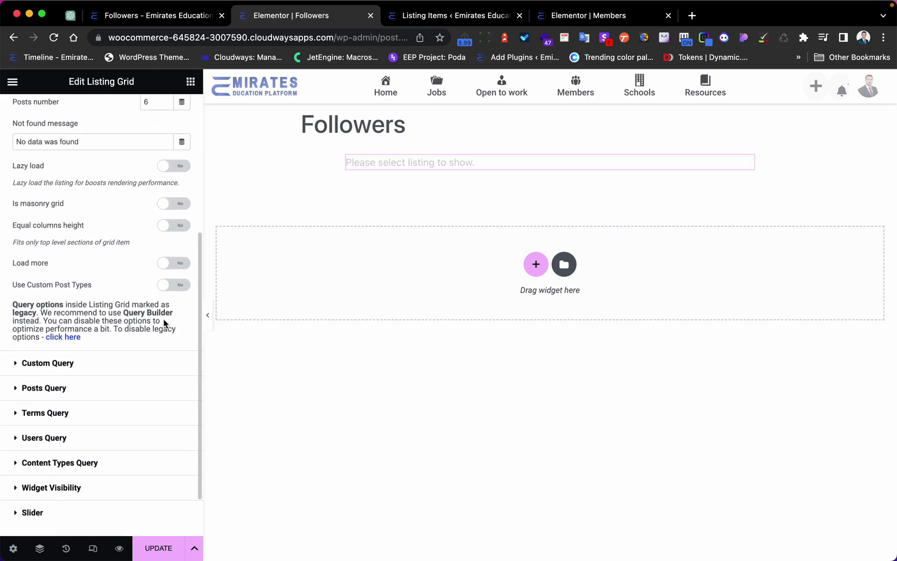
click(173, 260)
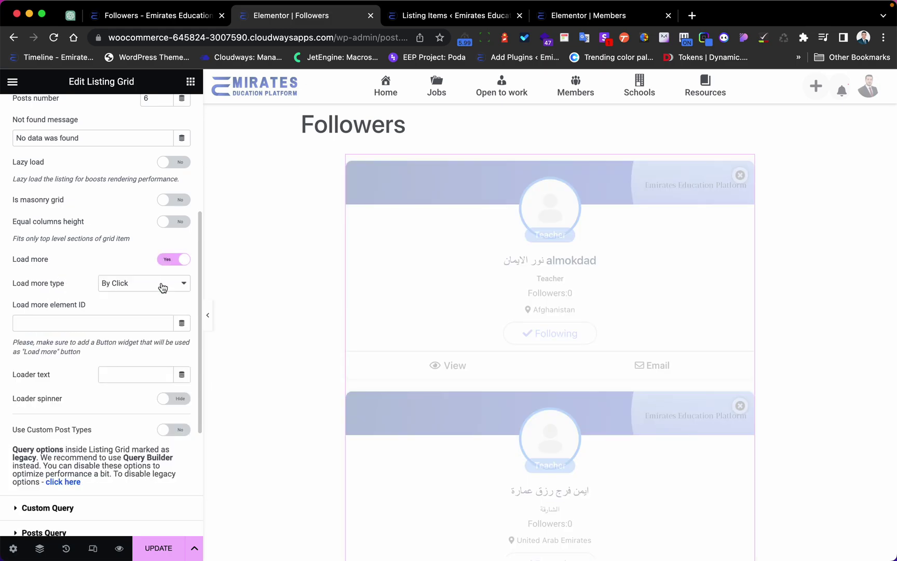
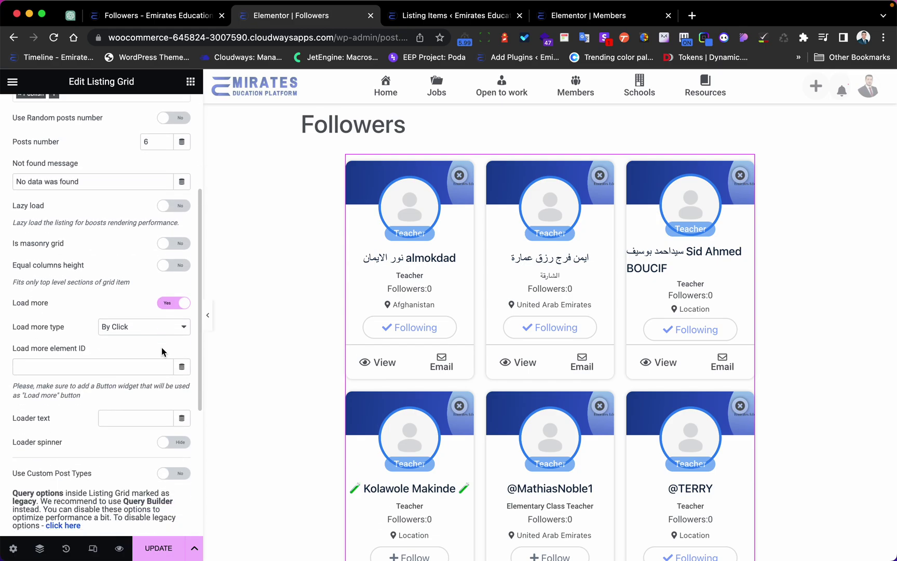
Set the Listing Grid's load more type to Infinite Scroll and open its custom query settings.
click(162, 298)
click(162, 311)
scroll(162, 357, down, 1)
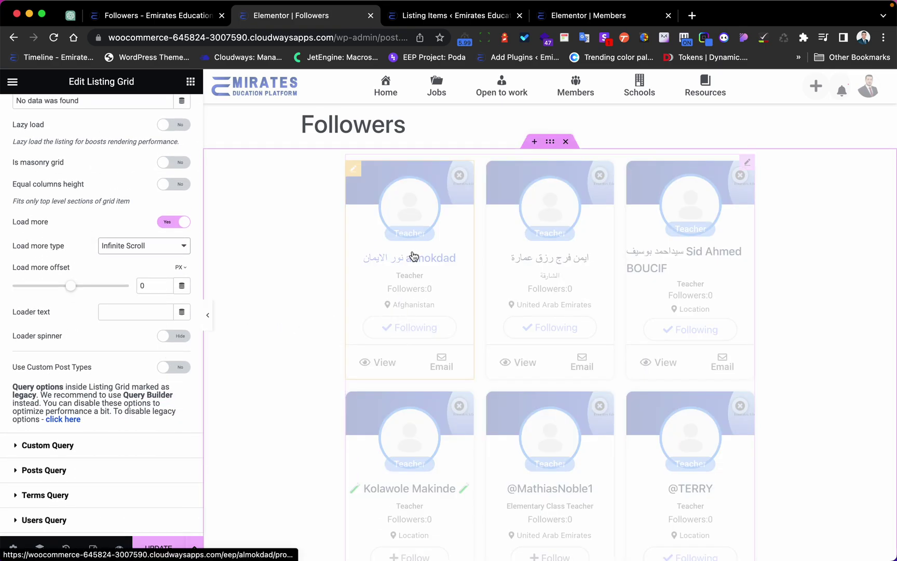
click(115, 452)
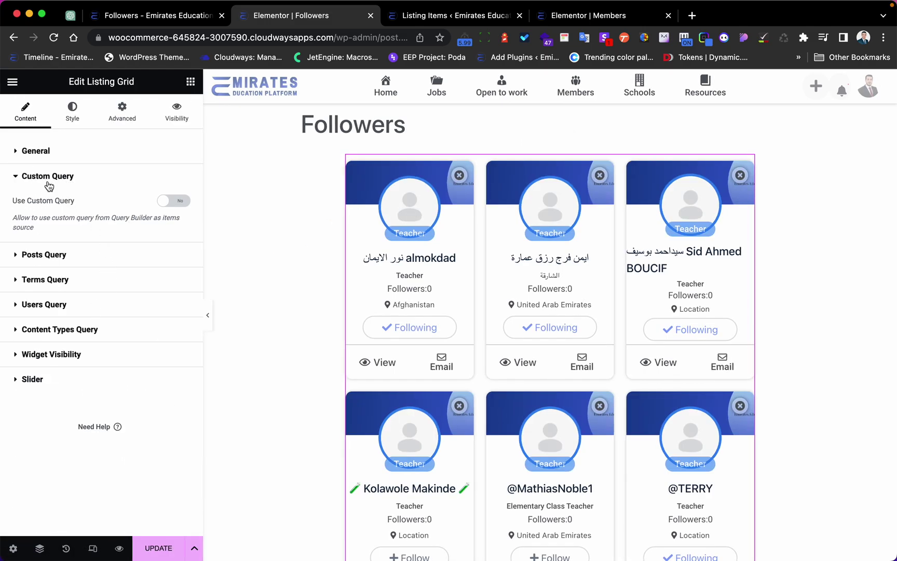
Open the site's WordPress admin from the live Followers page in a new browser tab and start a new query in JetEngine's Query Builder.
click(134, 17)
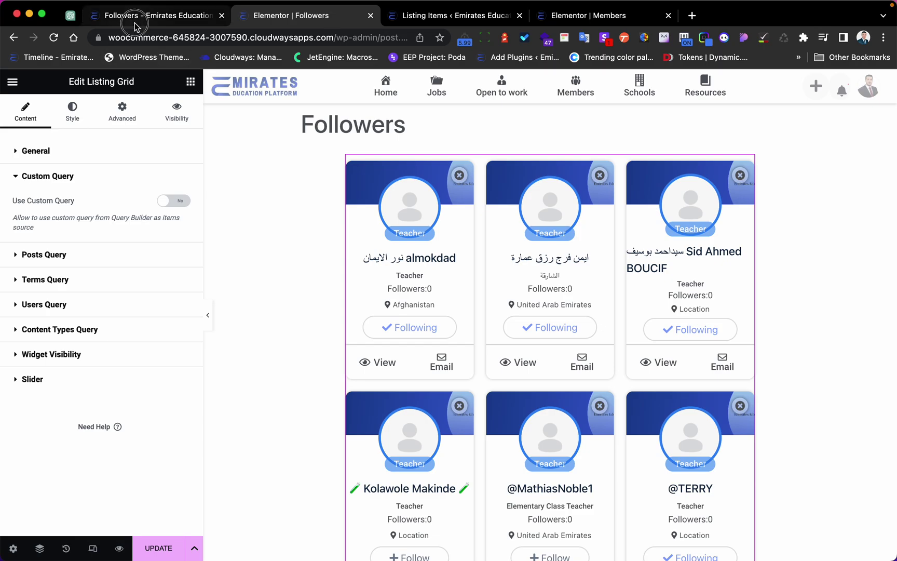
right_click(7, 81)
key(Escape)
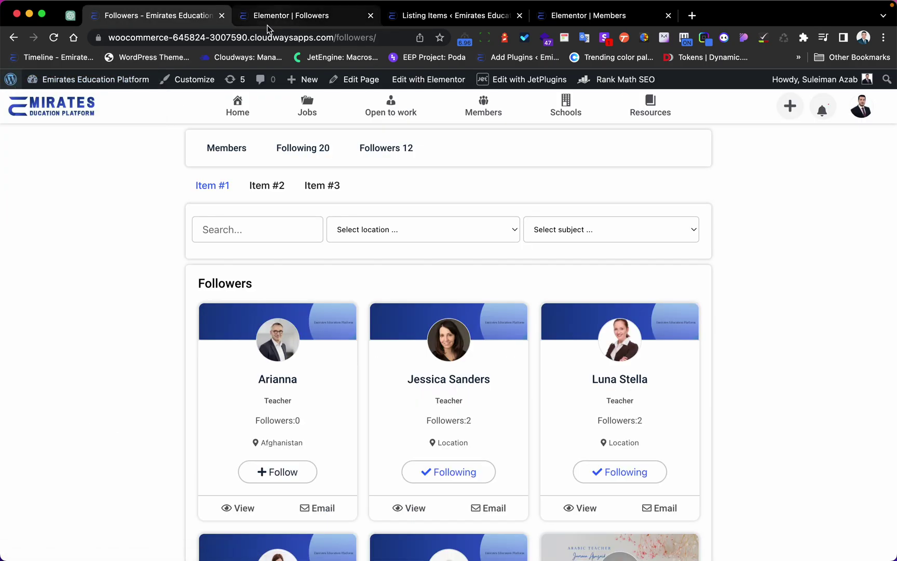
right_click(12, 80)
click(68, 102)
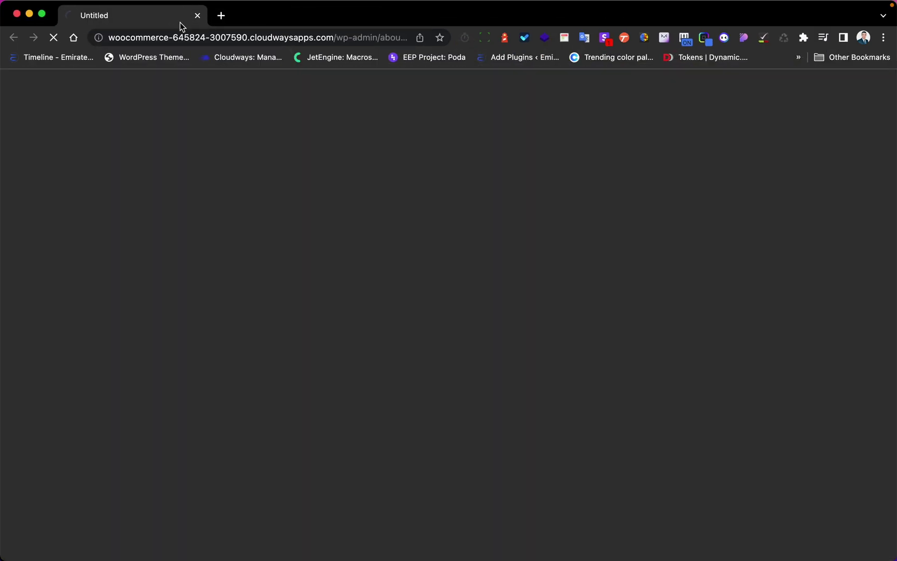
click(196, 14)
right_click(10, 79)
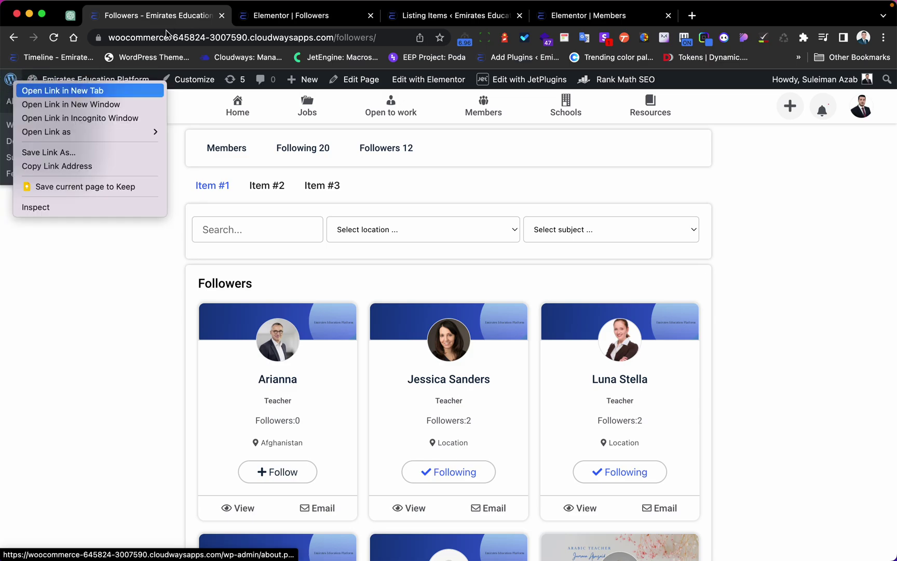
click(52, 88)
click(280, 16)
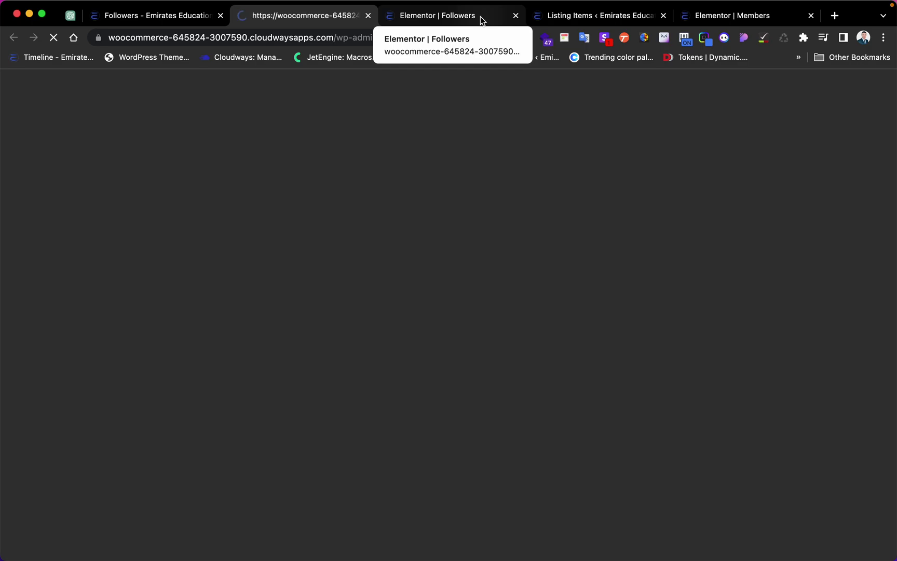
scroll(138, 314, down, 15)
scroll(75, 366, down, 5)
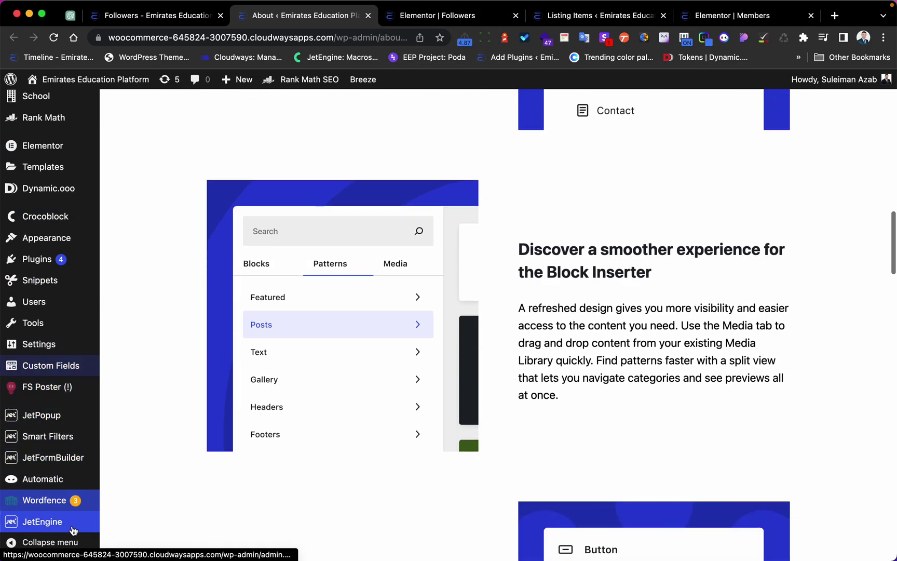
mouse_move(73, 521)
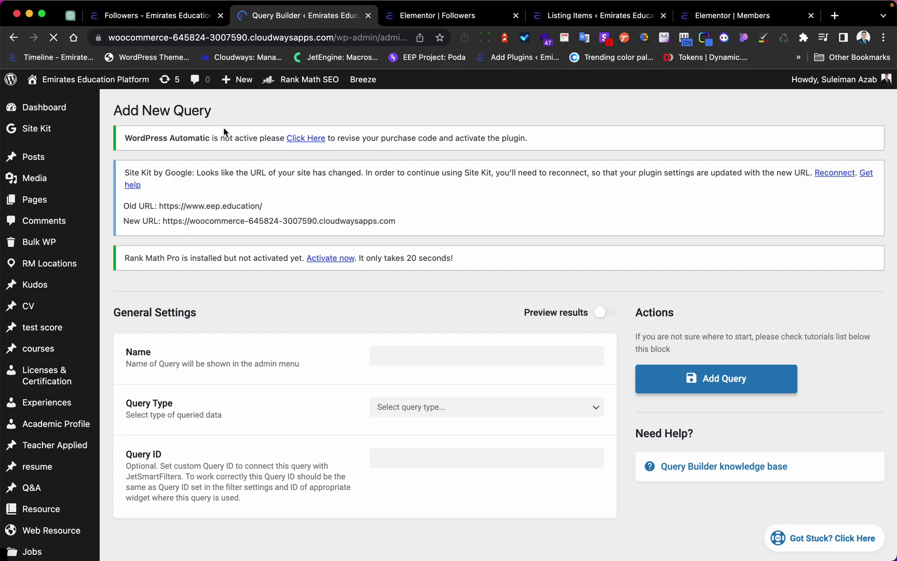
Name the new query Follower's 1 and set its query type to Users Query.
click(460, 348)
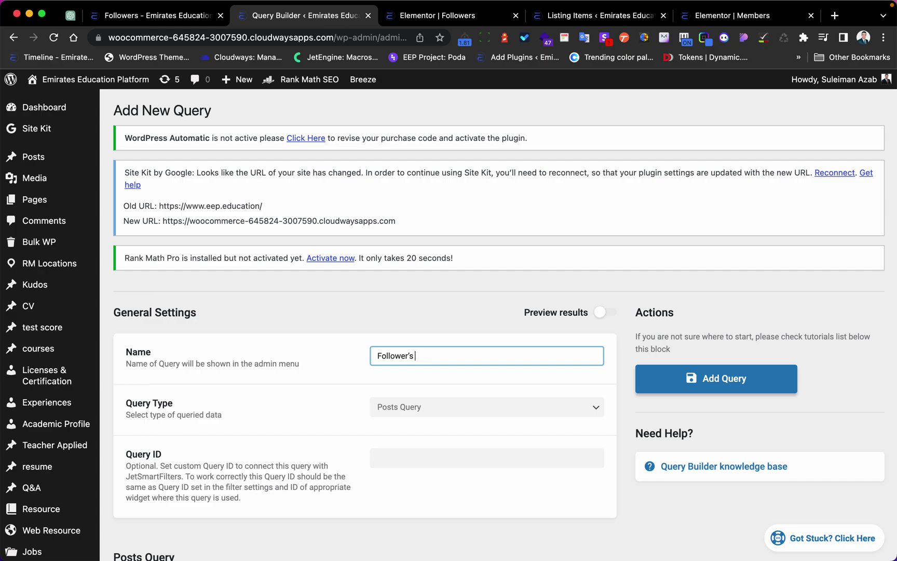
scroll(462, 371, down, 1)
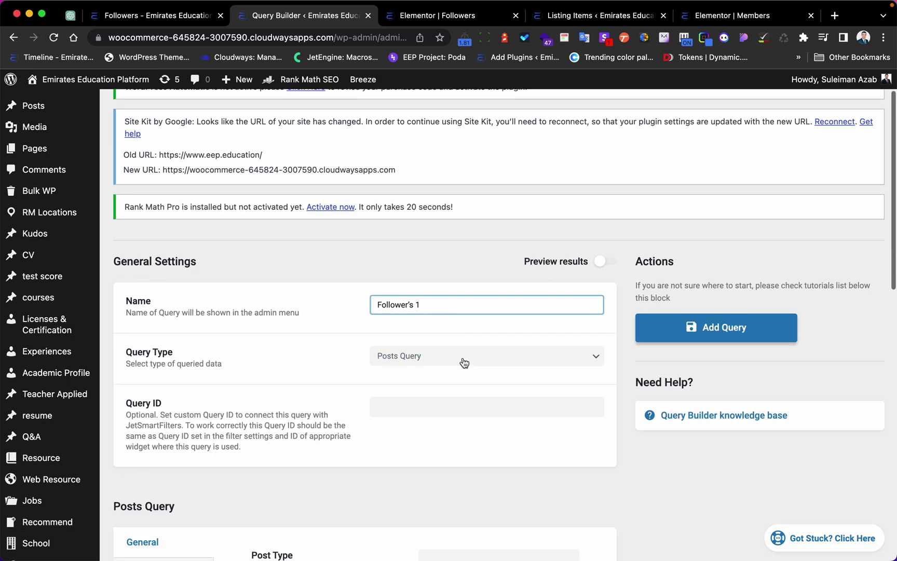
click(464, 357)
click(449, 383)
scroll(454, 410, down, 3)
scroll(452, 412, down, 6)
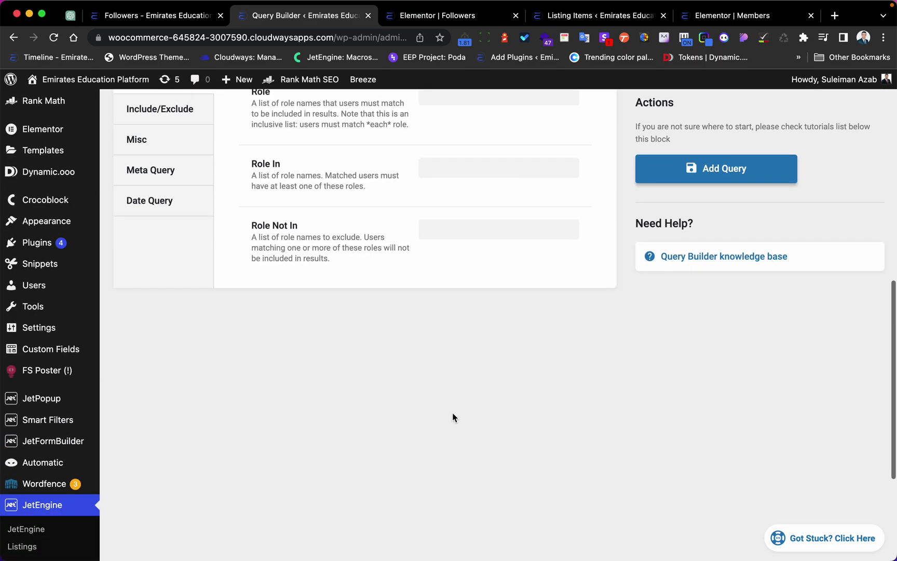
Assign the Get users from store item macro to the Include field of the users query.
scroll(420, 401, up, 3)
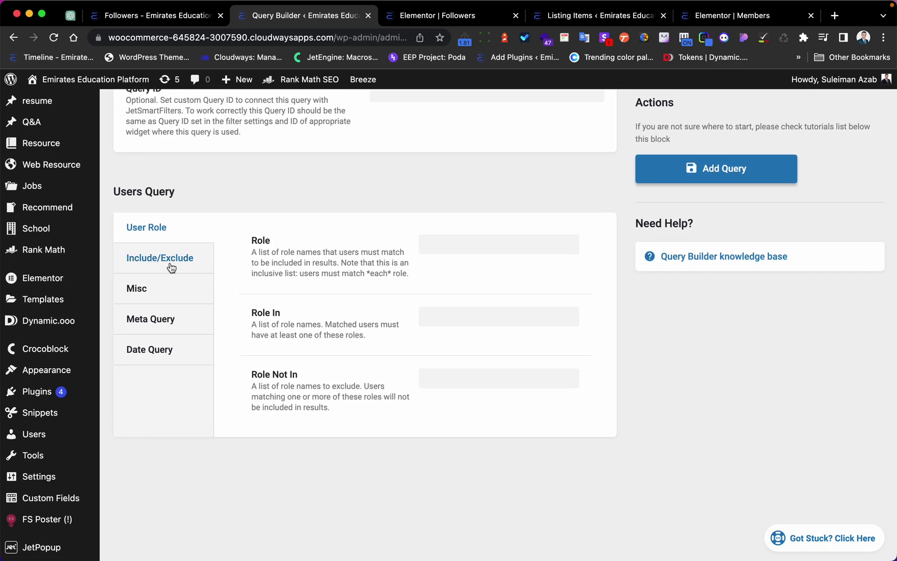
click(171, 268)
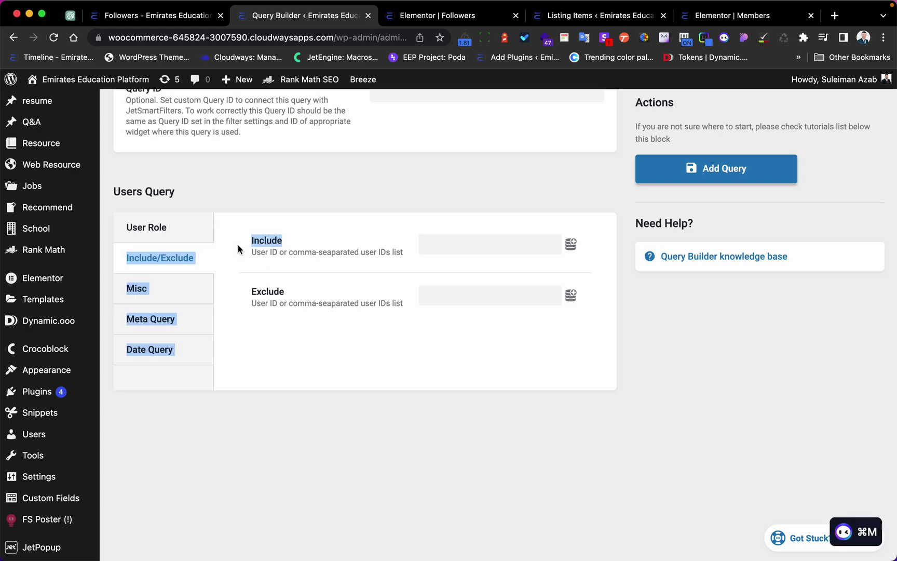
click(570, 244)
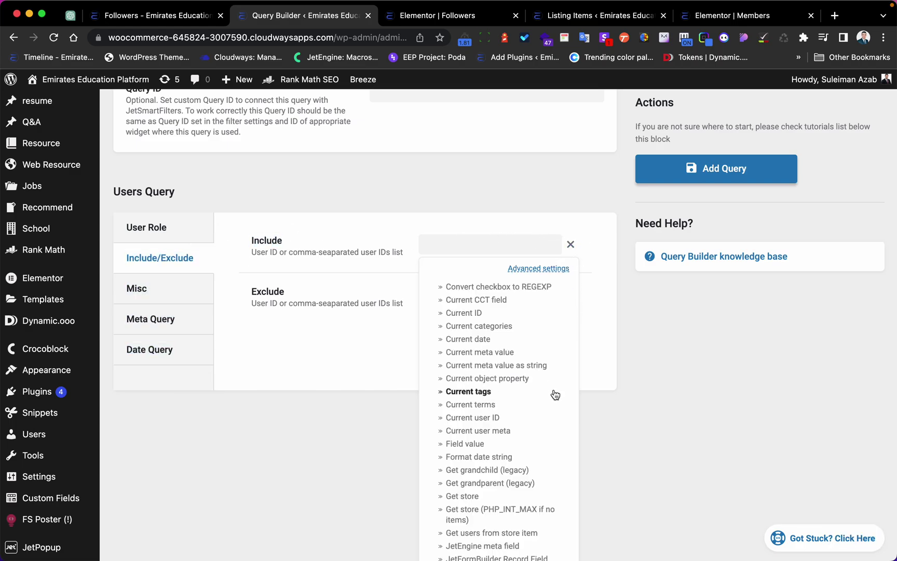
scroll(554, 393, down, 4)
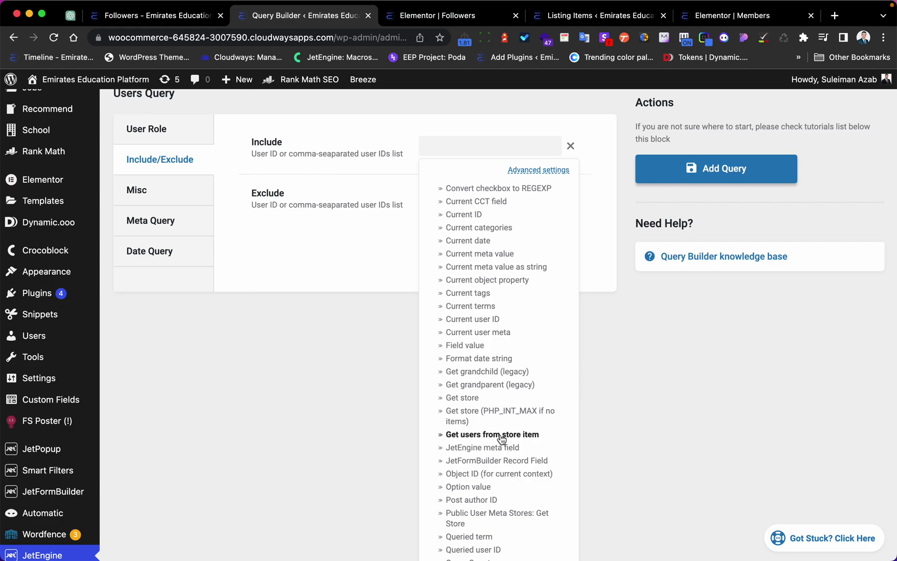
scroll(555, 436, down, 2)
scroll(555, 436, down, 3)
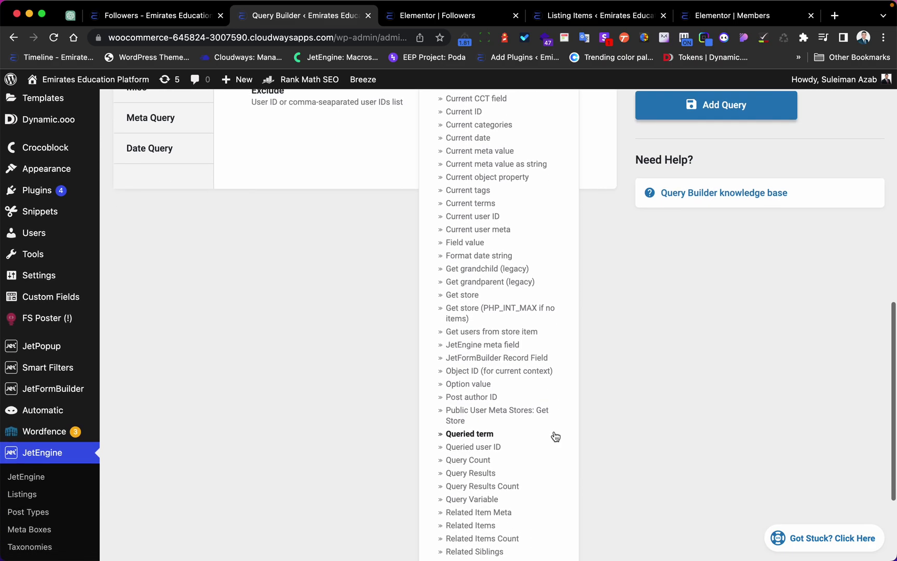
click(512, 337)
scroll(508, 293, up, 5)
Set the Include macro's store to Follow and its context to Current user, and apply the macro.
click(511, 280)
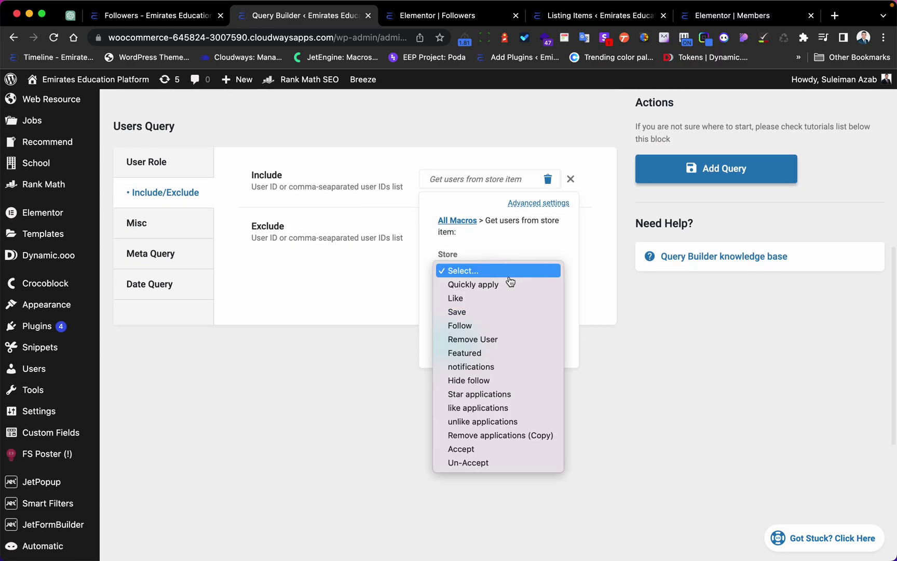
click(522, 329)
click(487, 313)
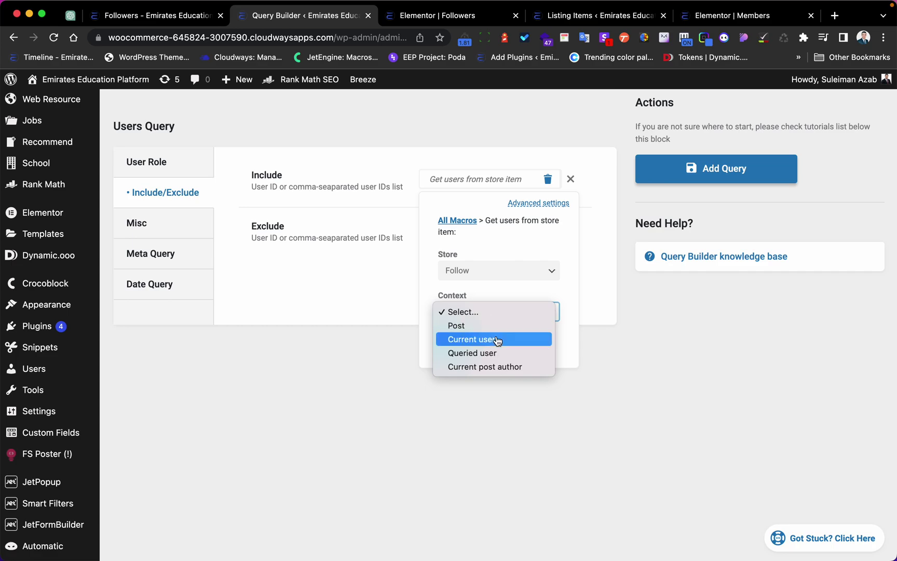
click(495, 338)
click(475, 342)
Turn on the query's results preview and check which users it returns.
scroll(523, 287, up, 8)
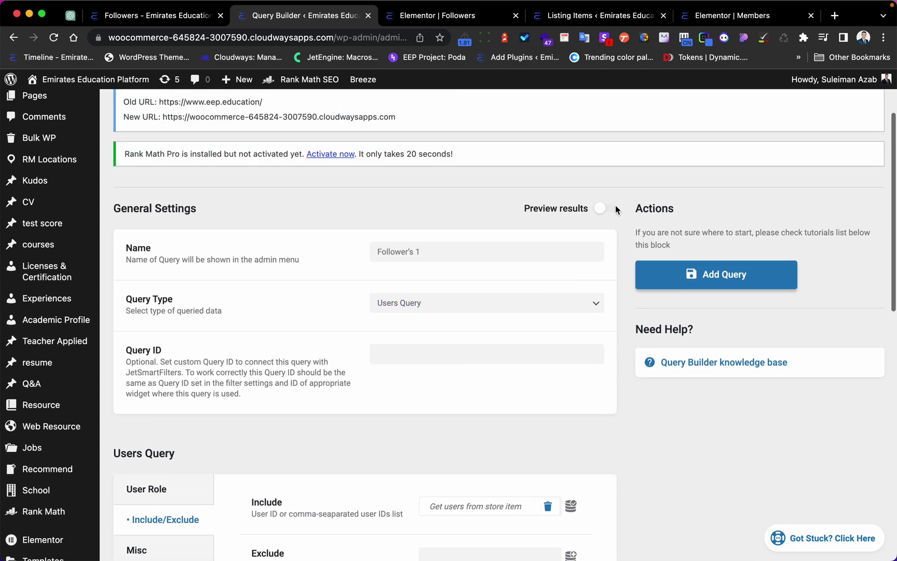
scroll(626, 318, down, 10)
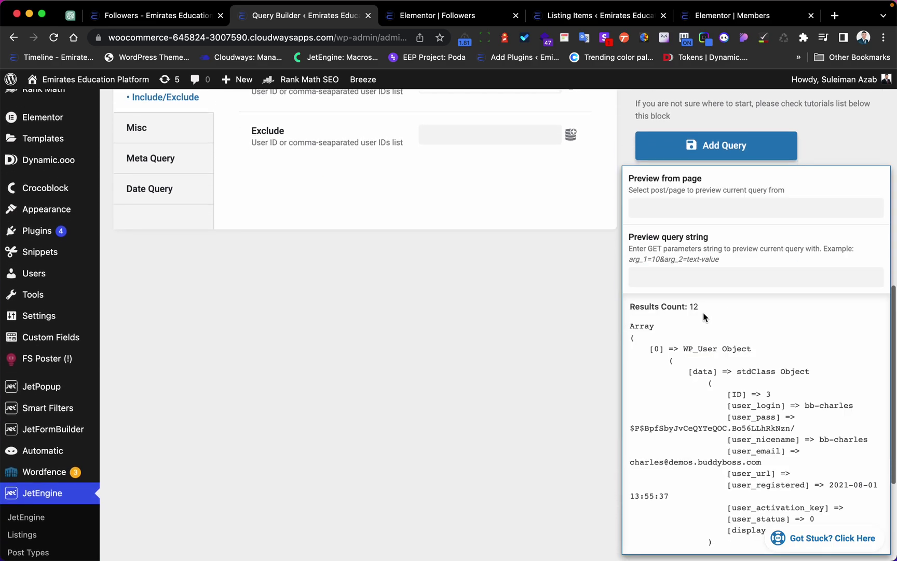
scroll(415, 260, up, 3)
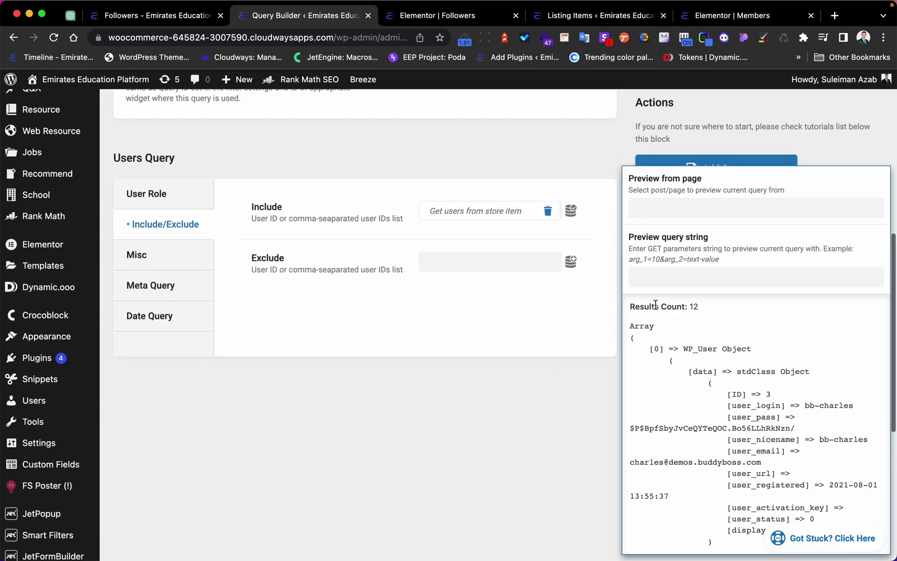
Review the Include macro's type, store and context settings.
click(472, 220)
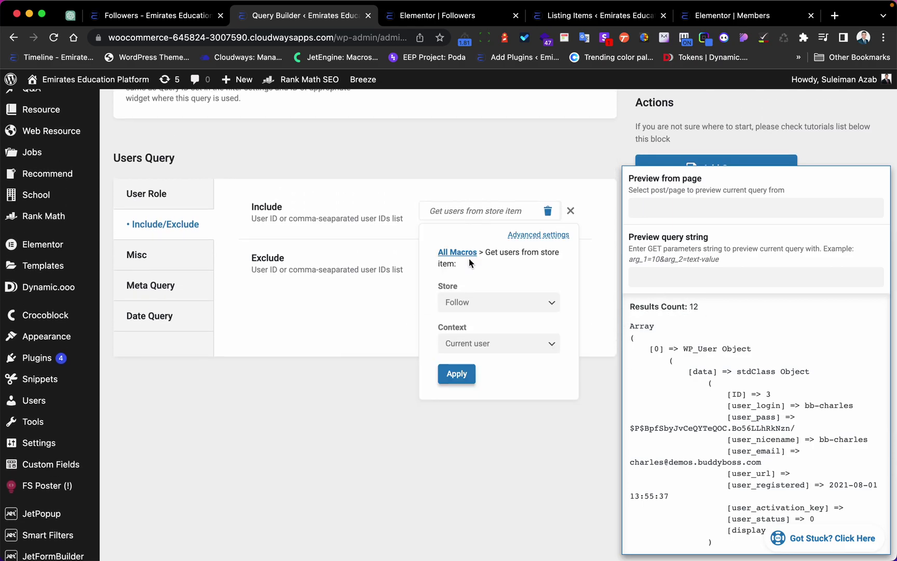
click(472, 210)
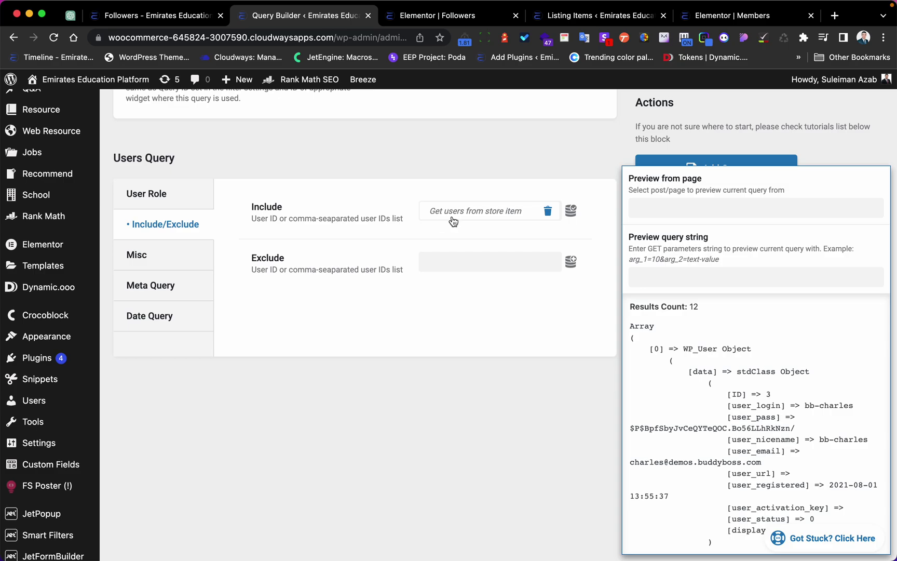
click(570, 210)
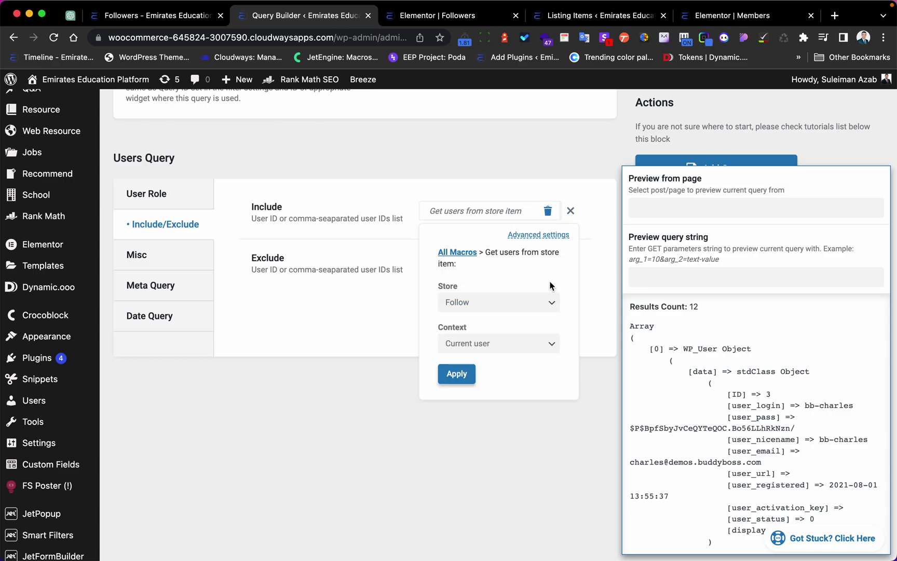
drag(487, 253, 575, 254)
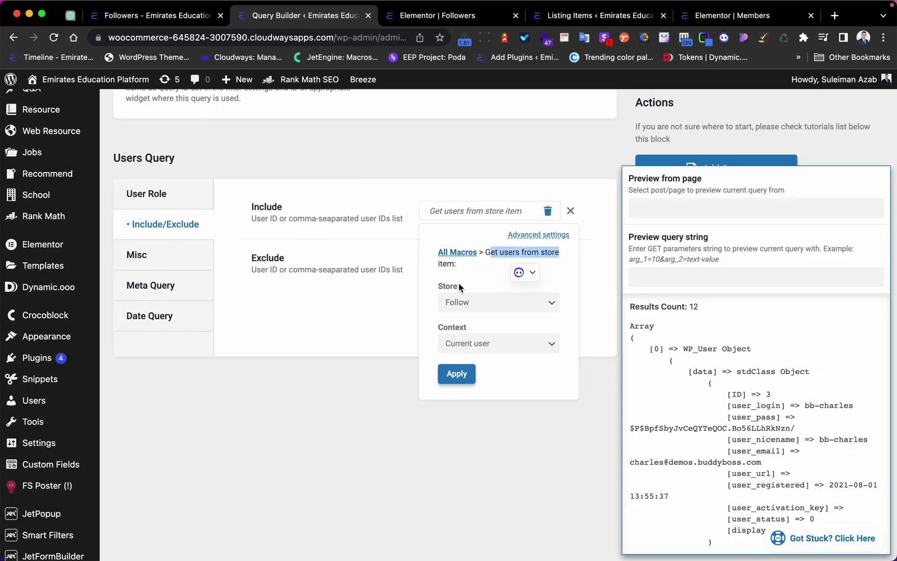
click(457, 373)
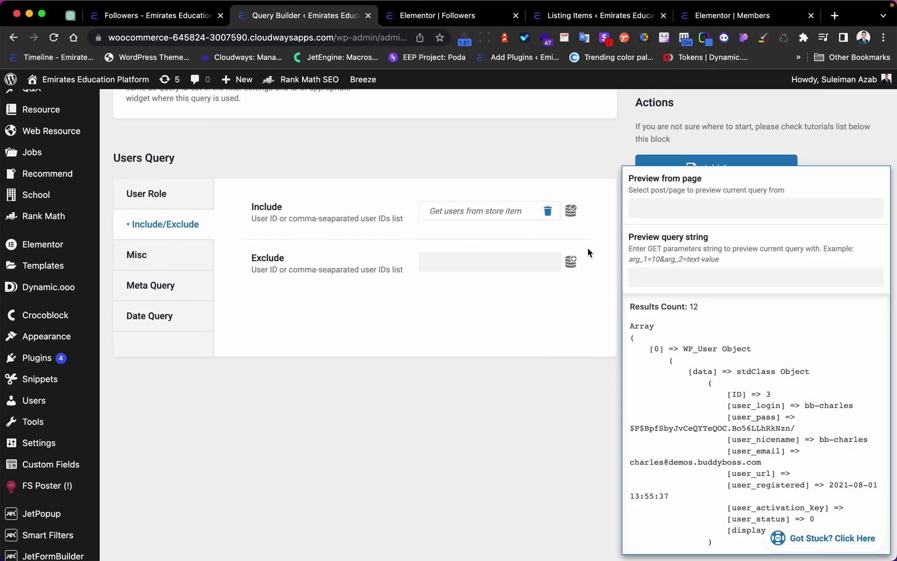
Add the Follower's 1 query to the Query Builder and select its name.
scroll(544, 203, up, 5)
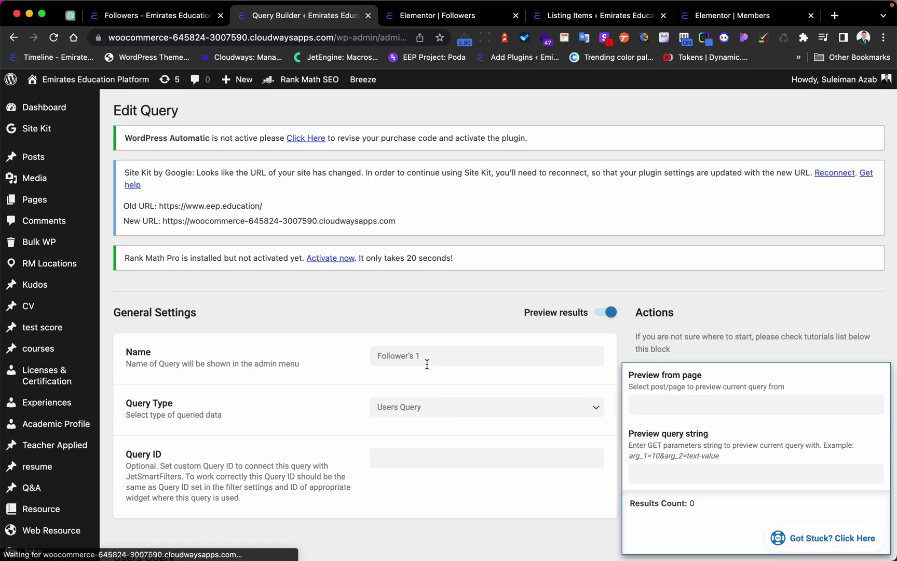
click(387, 355)
key(super+a)
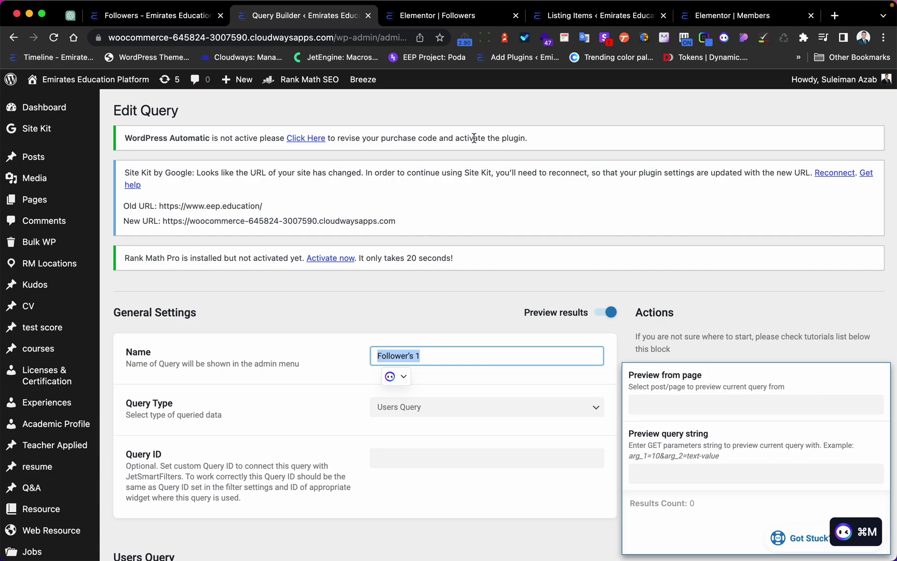
Return to the Followers page in Elementor, update it and reload the editor.
click(439, 15)
click(158, 547)
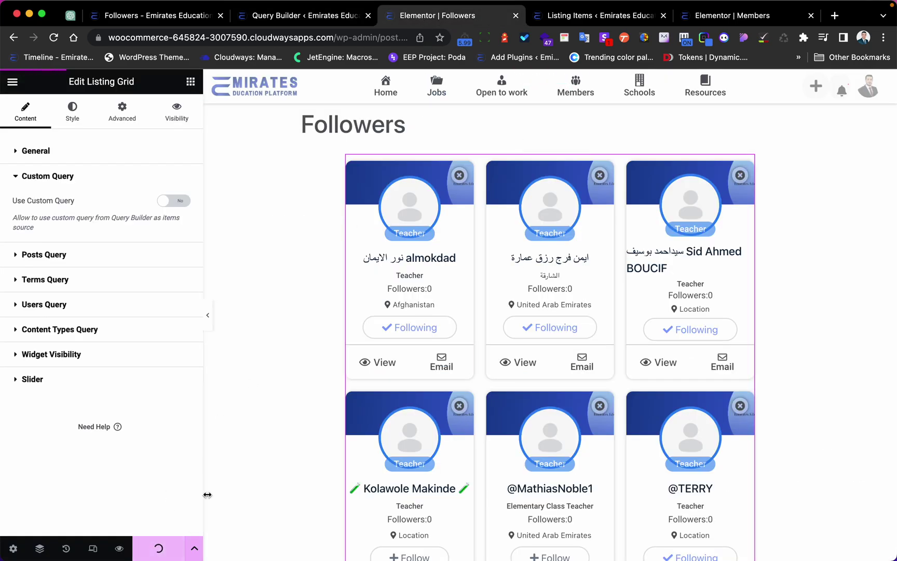
click(54, 40)
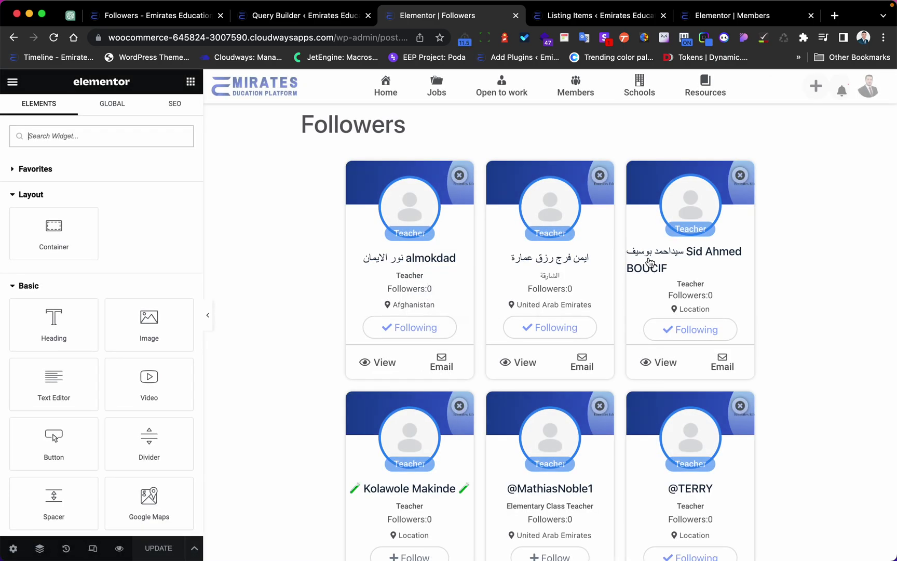
Enable the custom query for the member Listing Grid and choose Follower's 1 as its query.
click(747, 163)
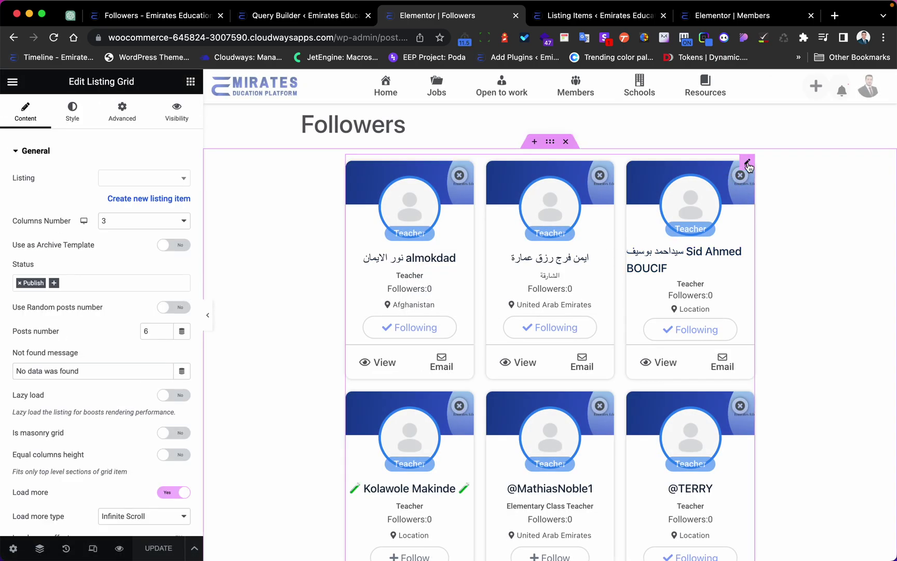
scroll(65, 249, down, 8)
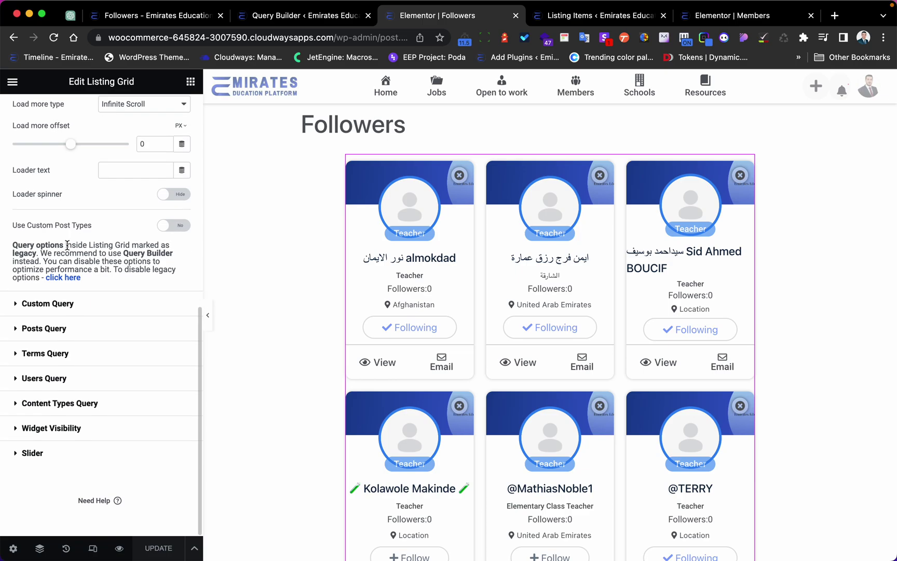
click(72, 306)
click(178, 206)
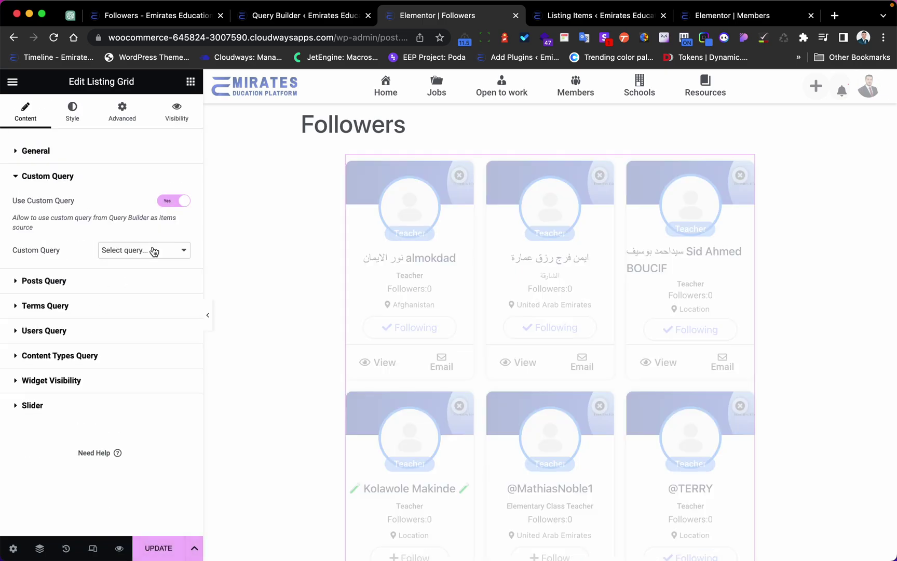
click(150, 250)
click(152, 240)
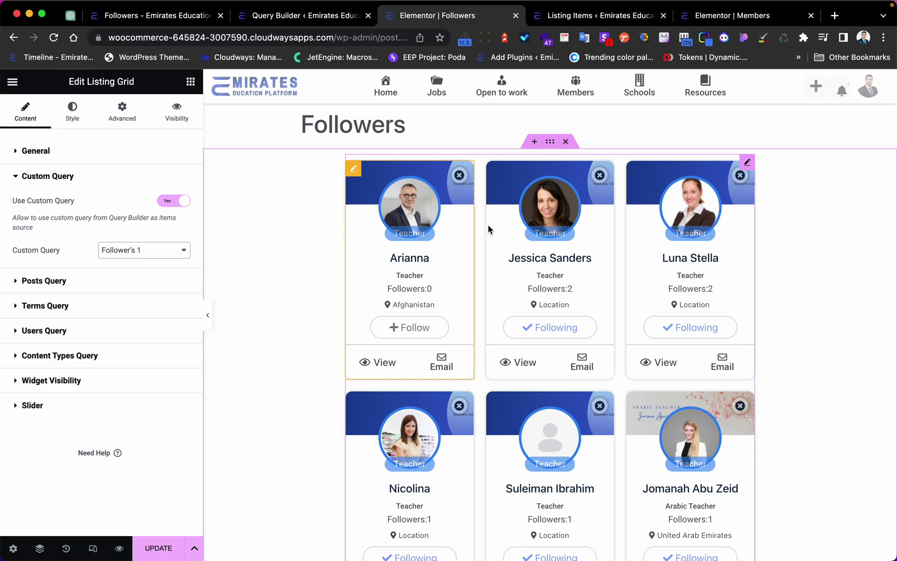
Find the Menu widget by searching for "menu" and place it above the member Listing Grid.
scroll(488, 225, down, 10)
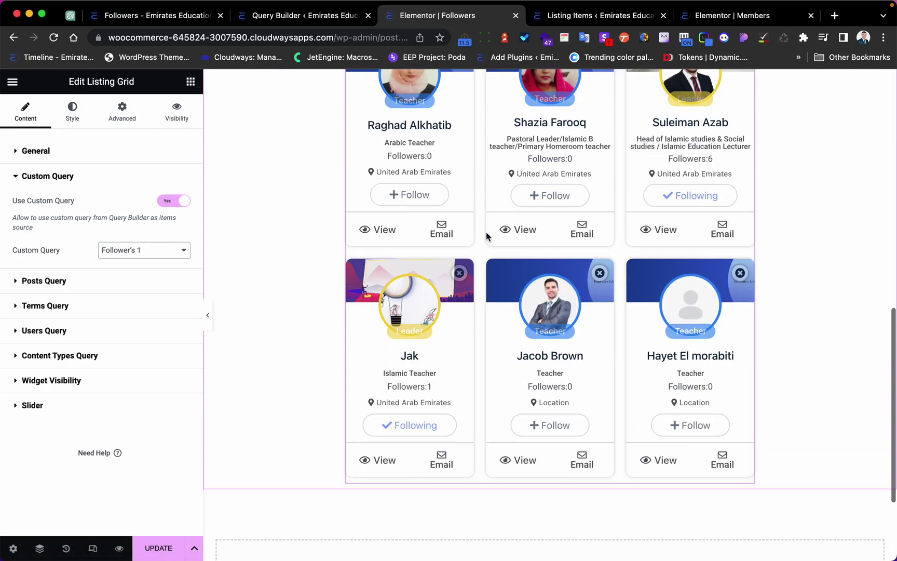
scroll(486, 232, up, 10)
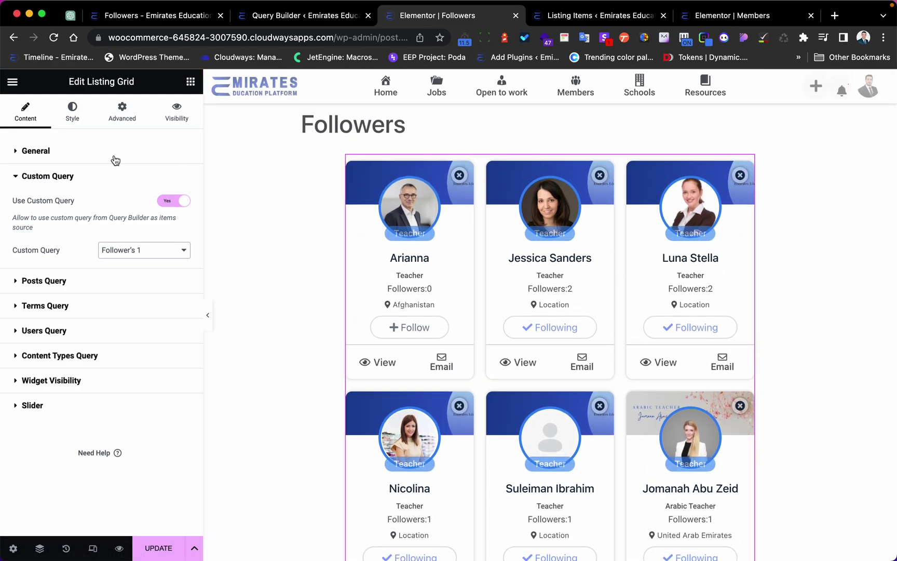
click(113, 177)
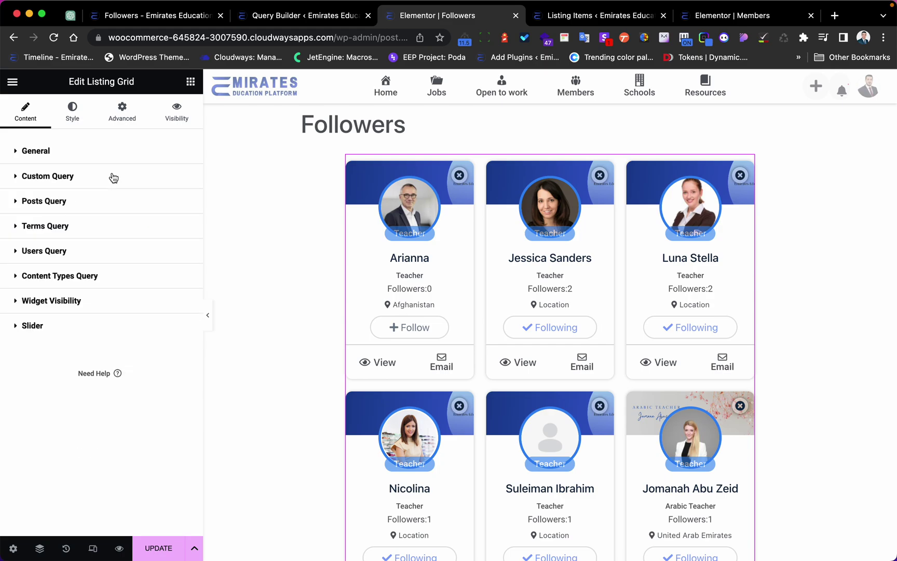
click(191, 82)
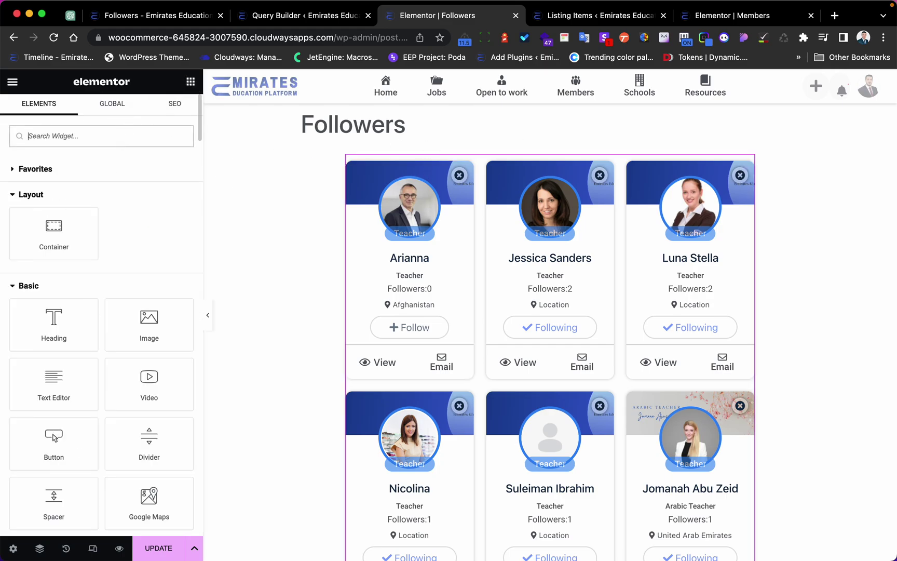
text(mub)
key(BackSpace)
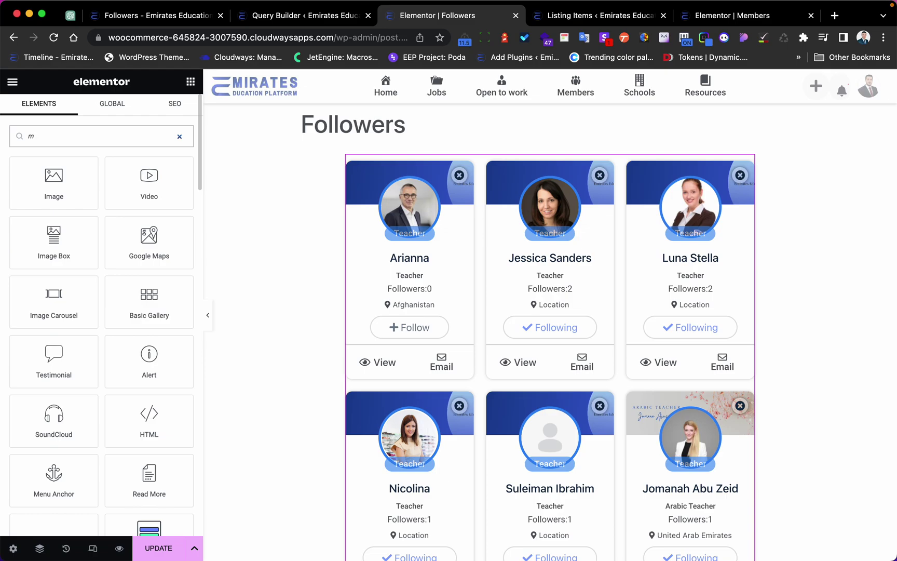
text(un)
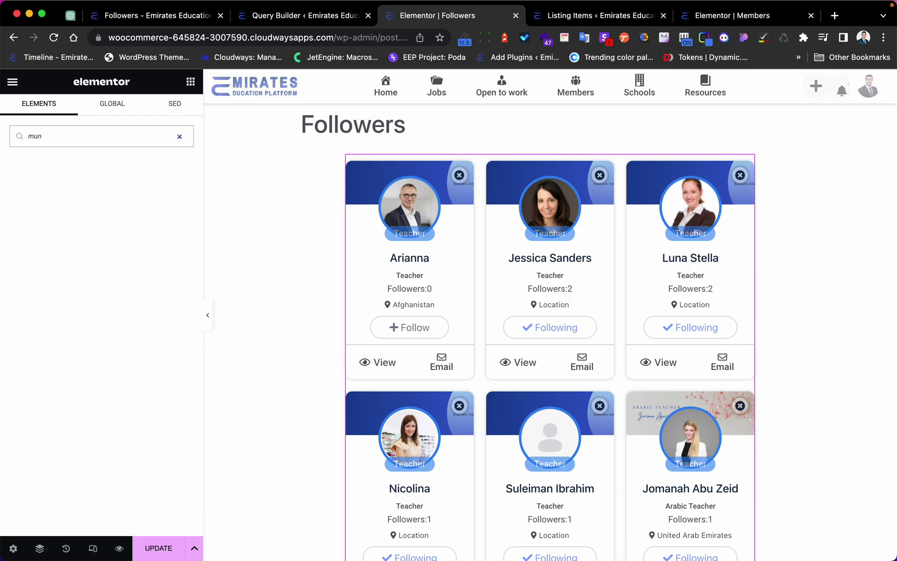
key(BackSpace)
key(BackSpace)
text(enu)
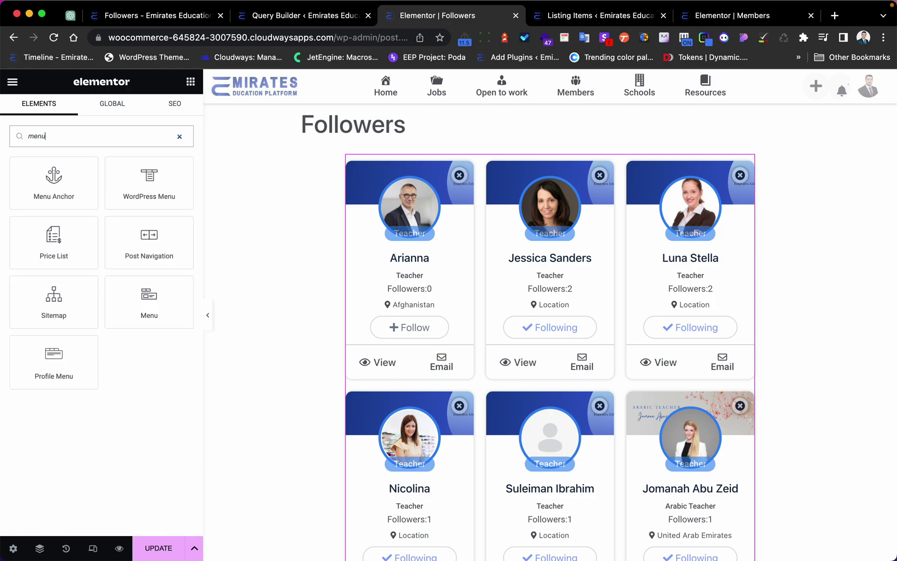
drag(149, 299, 505, 161)
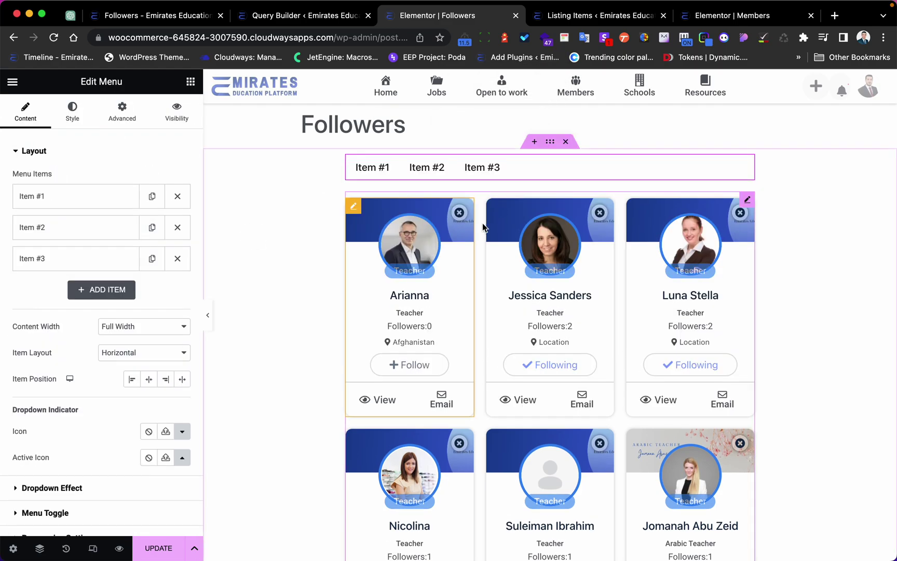
Remove the third menu item and set the first item's title to the dynamic Query Results Count of the Follower's 1 query.
click(183, 257)
click(98, 199)
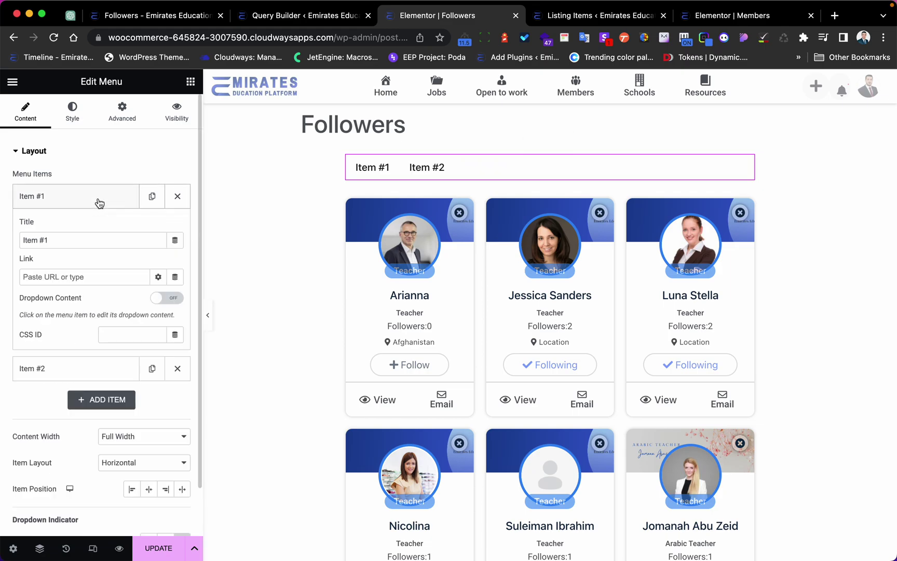
triple_click(104, 243)
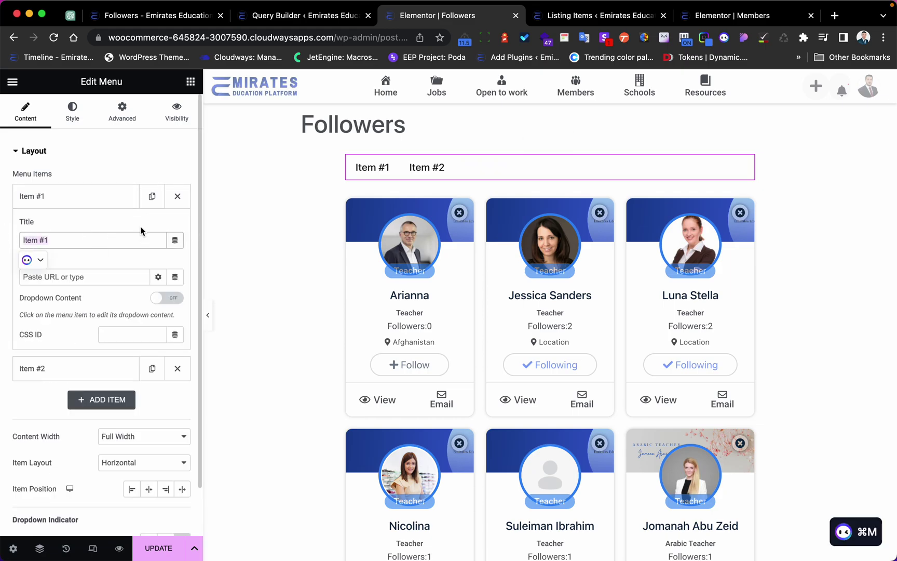
click(175, 239)
scroll(130, 365, down, 10)
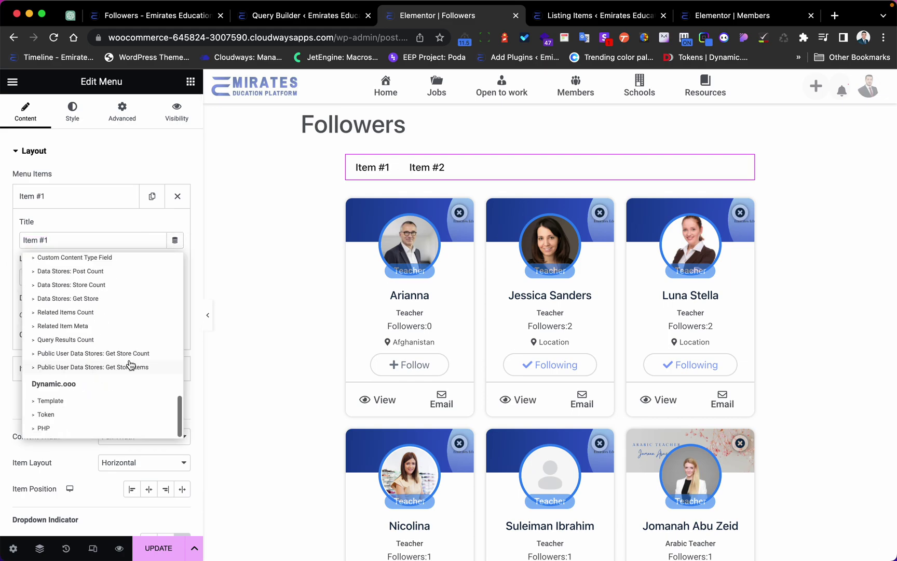
click(66, 345)
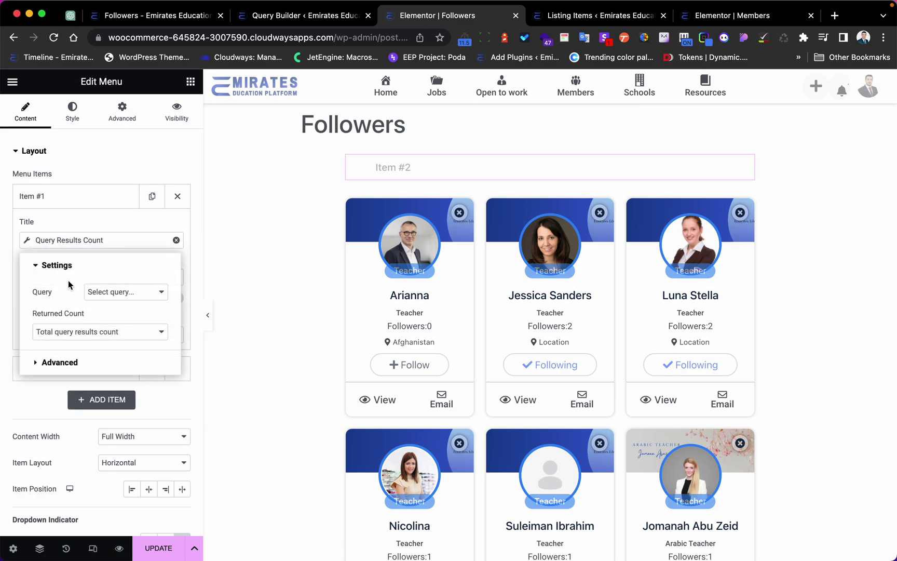
click(114, 295)
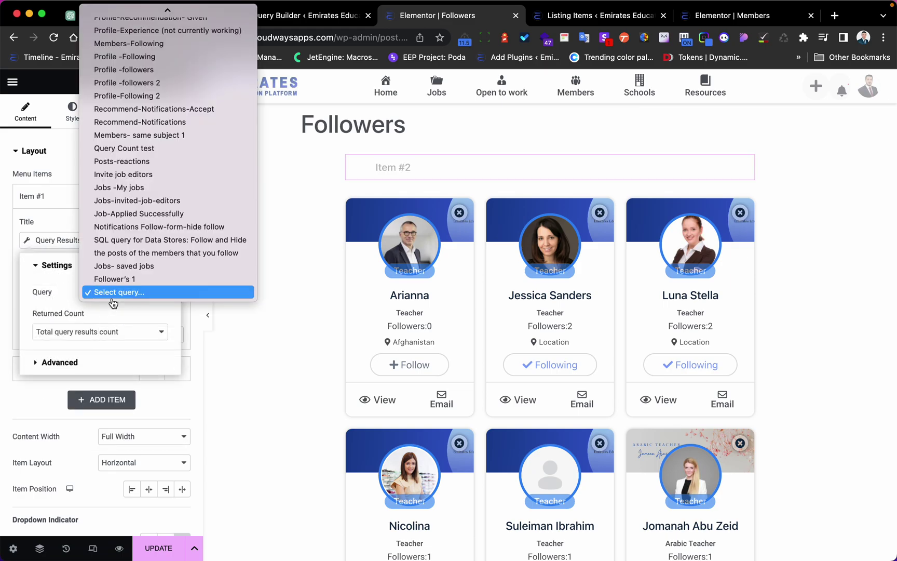
click(140, 285)
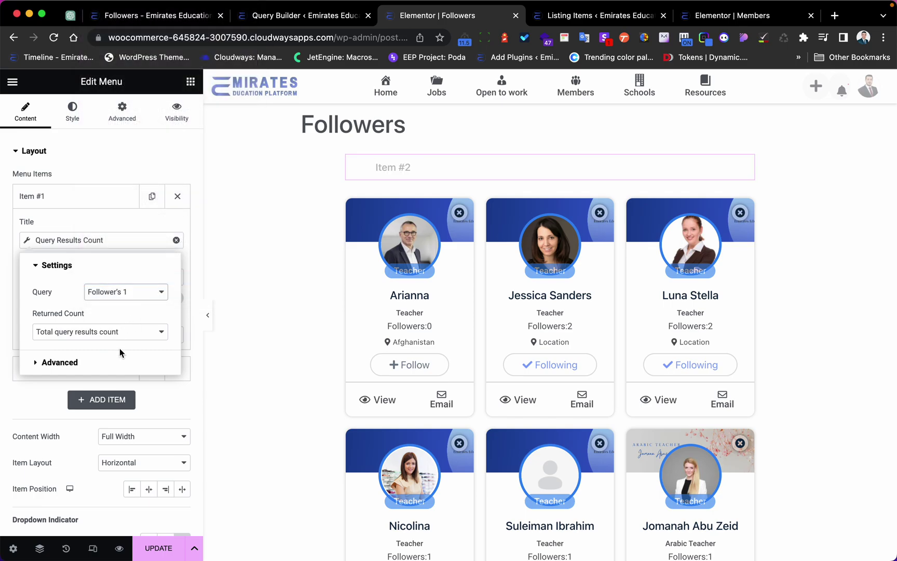
Add the text "Followers" after the query count in the first menu item's title.
click(120, 363)
click(113, 317)
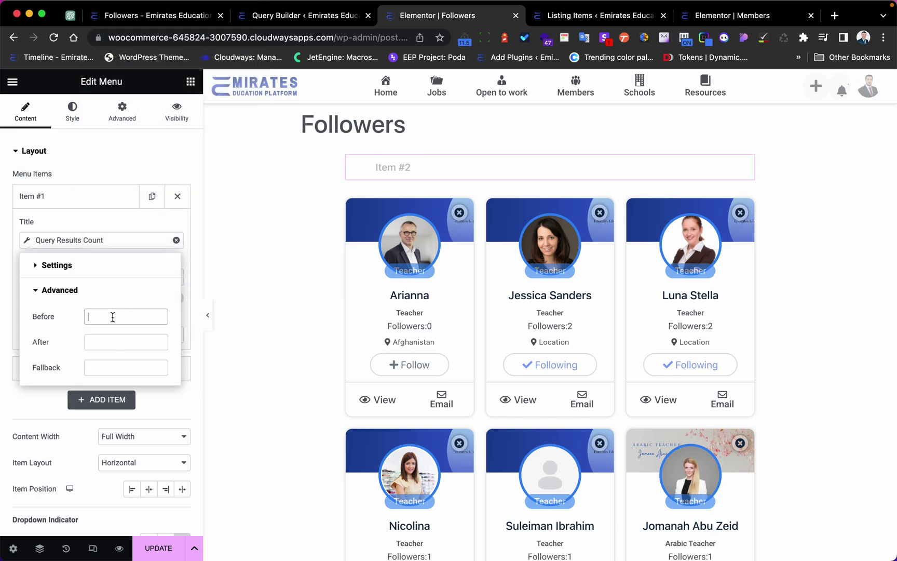
click(132, 345)
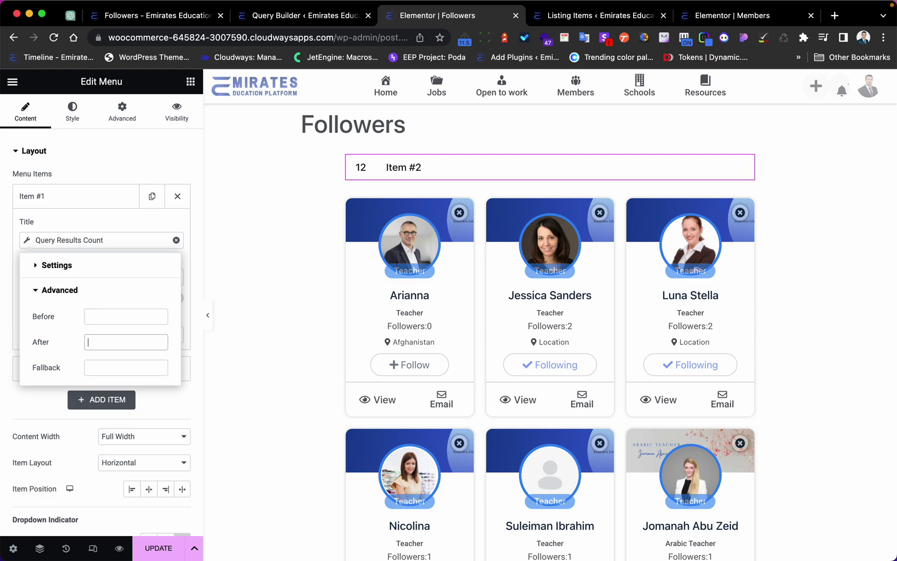
text(F)
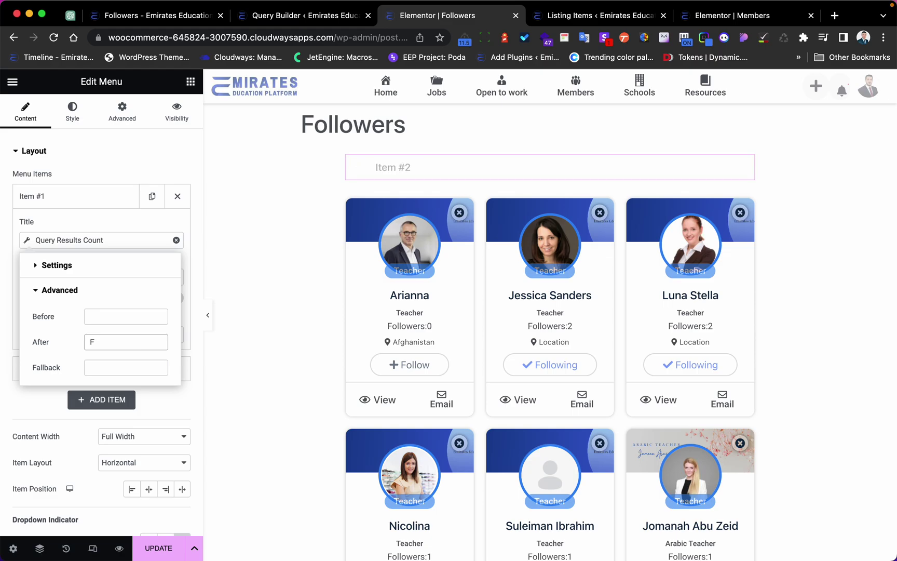
text(ollowers)
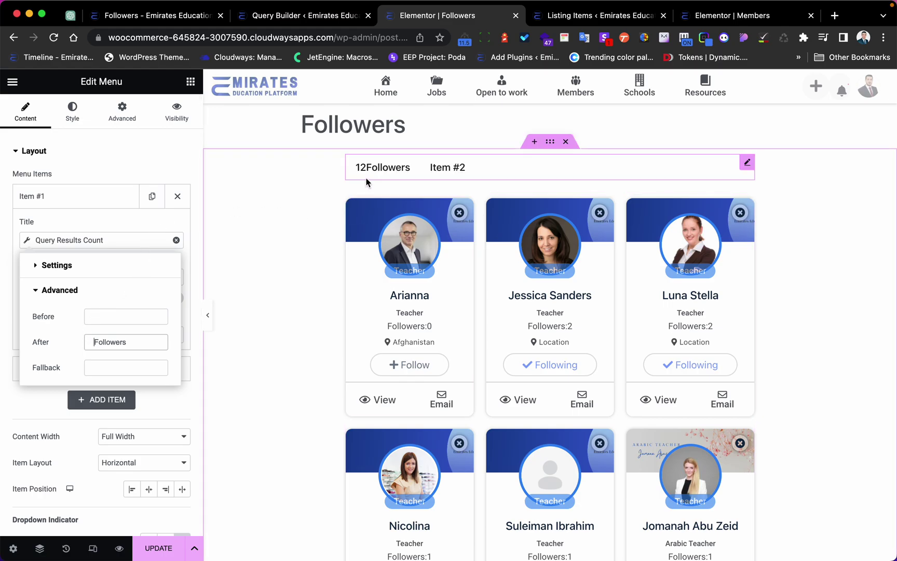
click(386, 171)
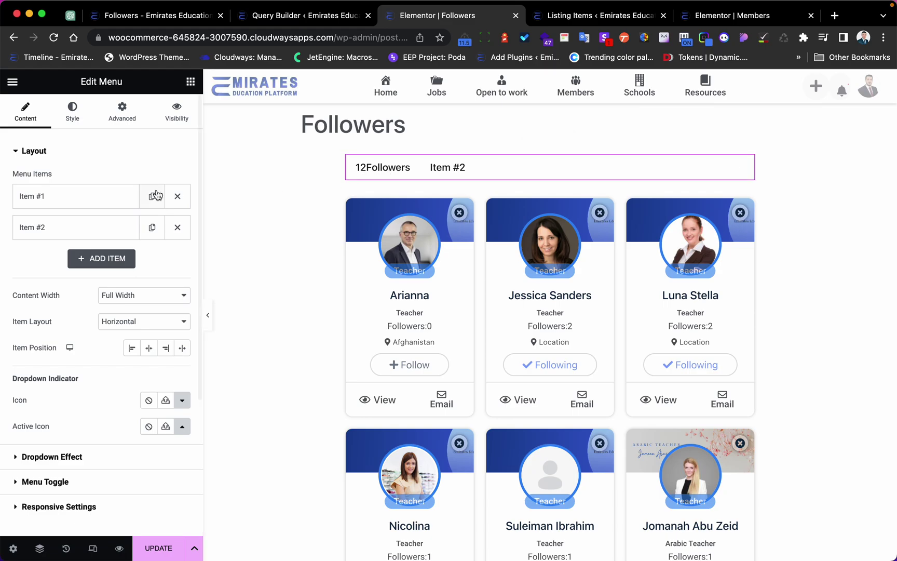
Move the "Followers" text before the count in the first menu item's title and enclose the count in parentheses.
click(122, 197)
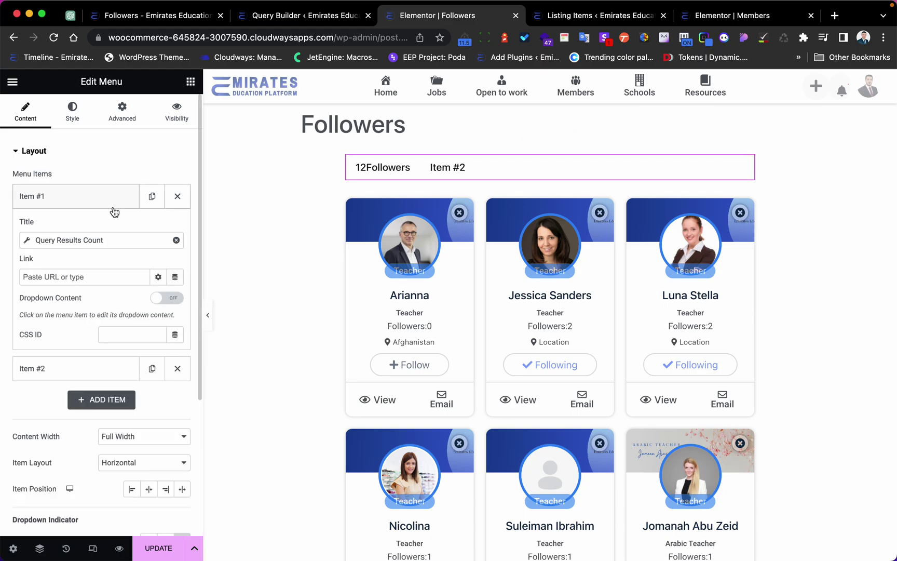
click(28, 240)
double_click(120, 343)
drag(150, 342, 86, 341)
key(super+x)
click(112, 316)
key(super+v)
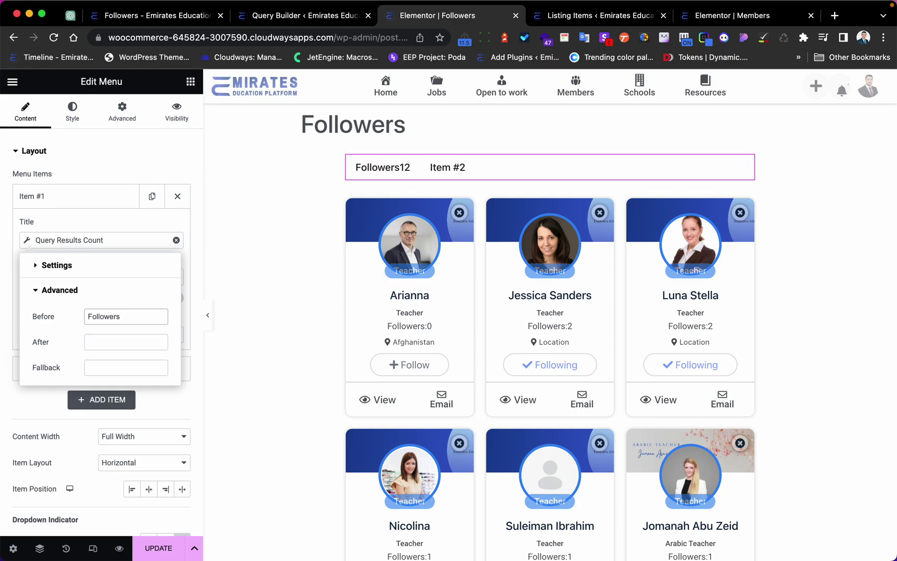
text(()
click(121, 343)
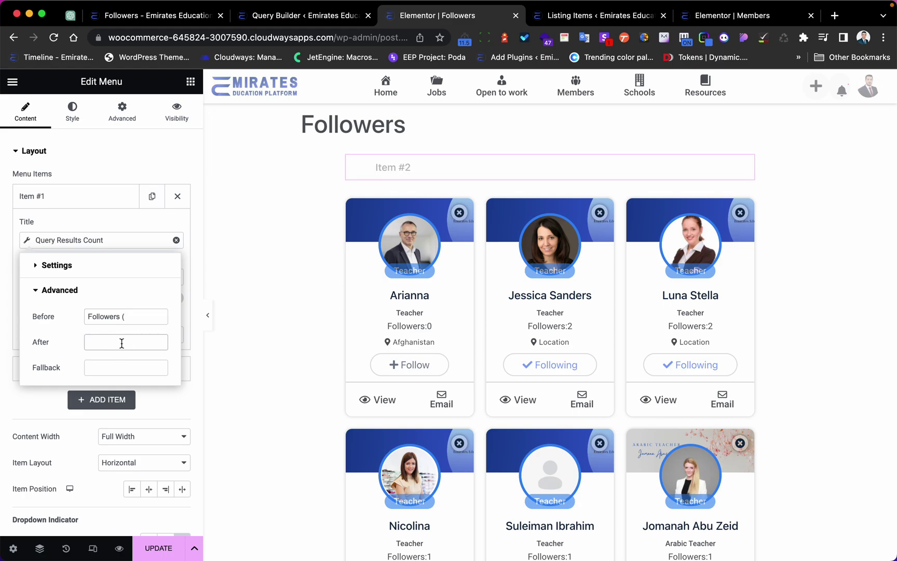
click(108, 265)
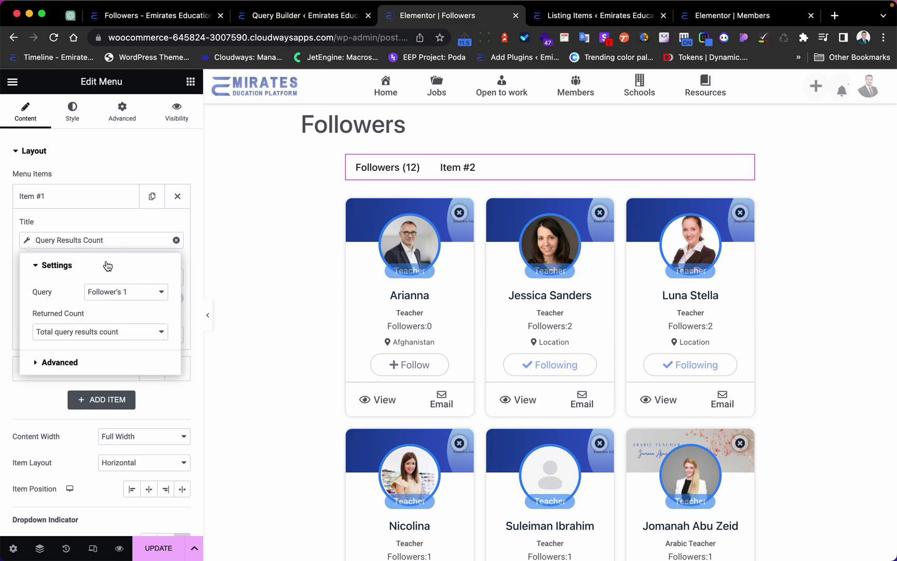
click(77, 231)
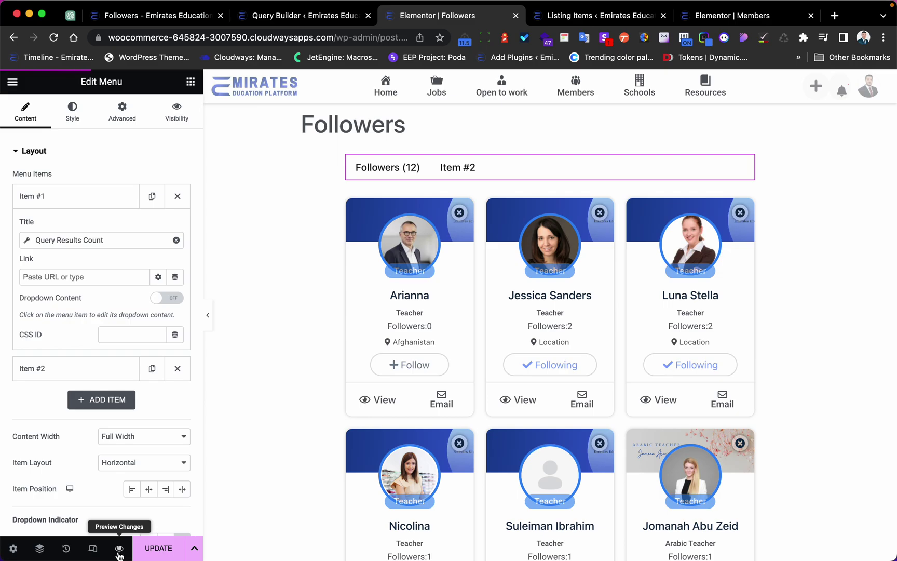
Preview the page, copy its address up to /followers-2/ and use it as the first menu item's link.
click(119, 550)
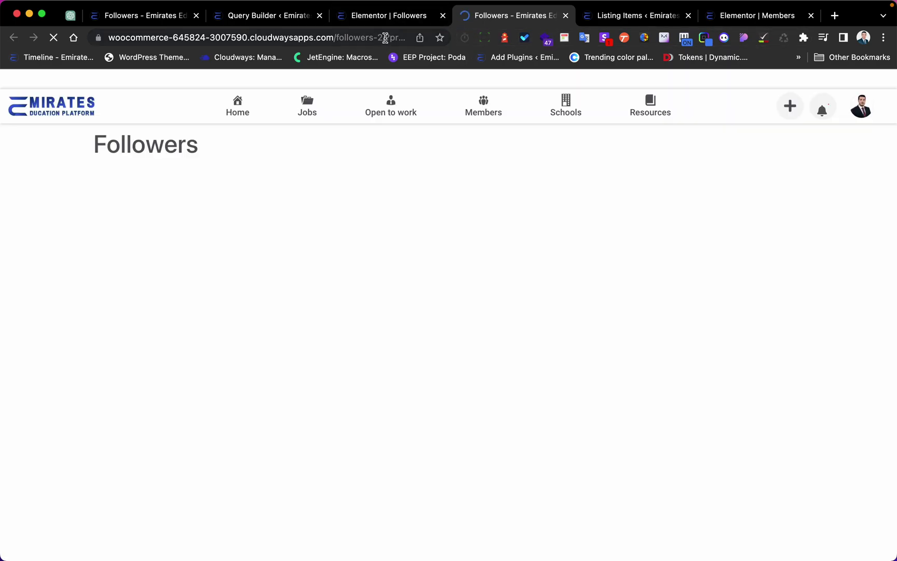
click(382, 37)
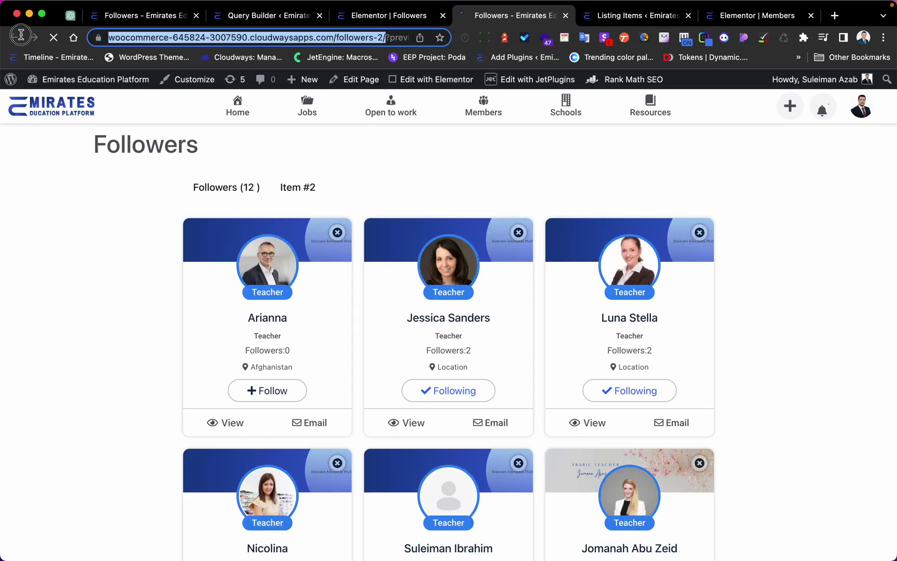
click(390, 15)
click(75, 276)
key(ctrl+v)
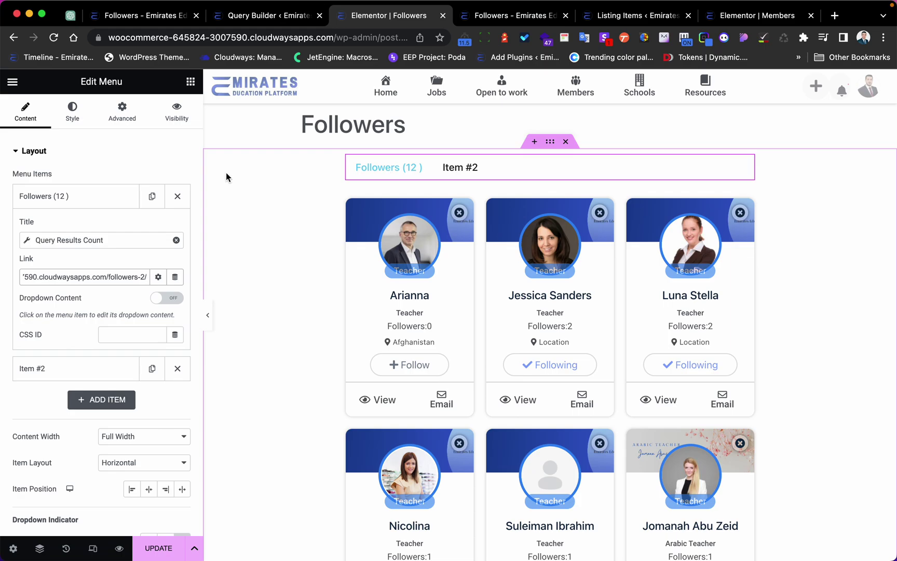
Set the menu items' active-state text color to the blue global color.
click(72, 187)
click(77, 121)
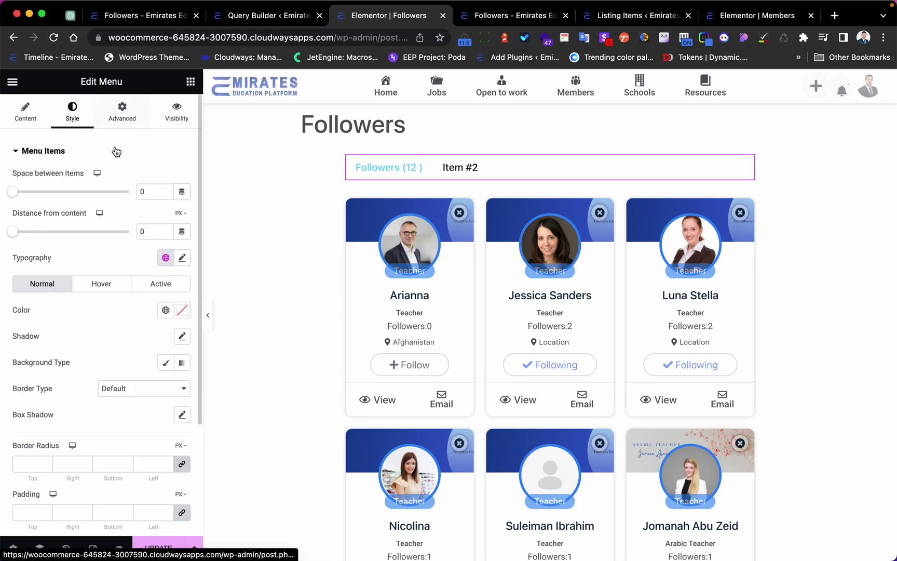
click(154, 292)
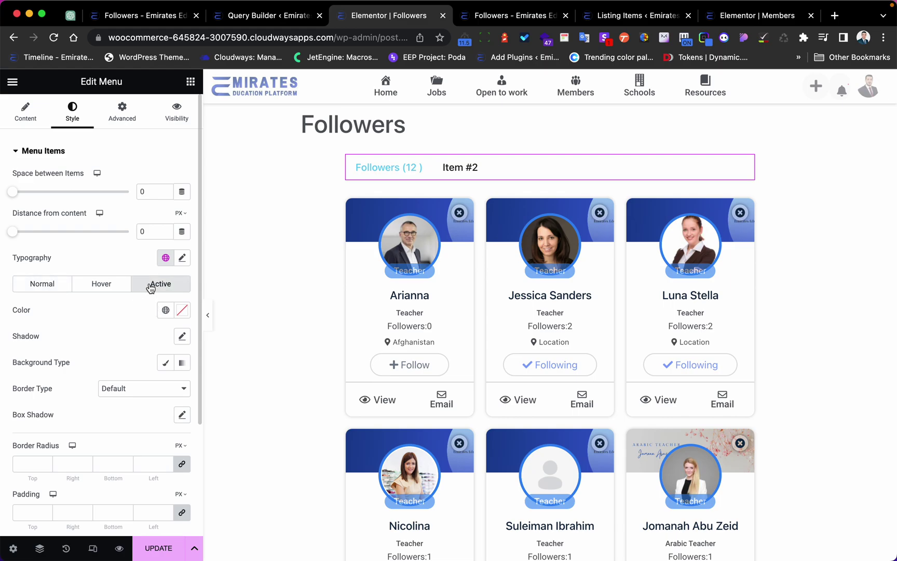
scroll(120, 289, down, 5)
click(166, 161)
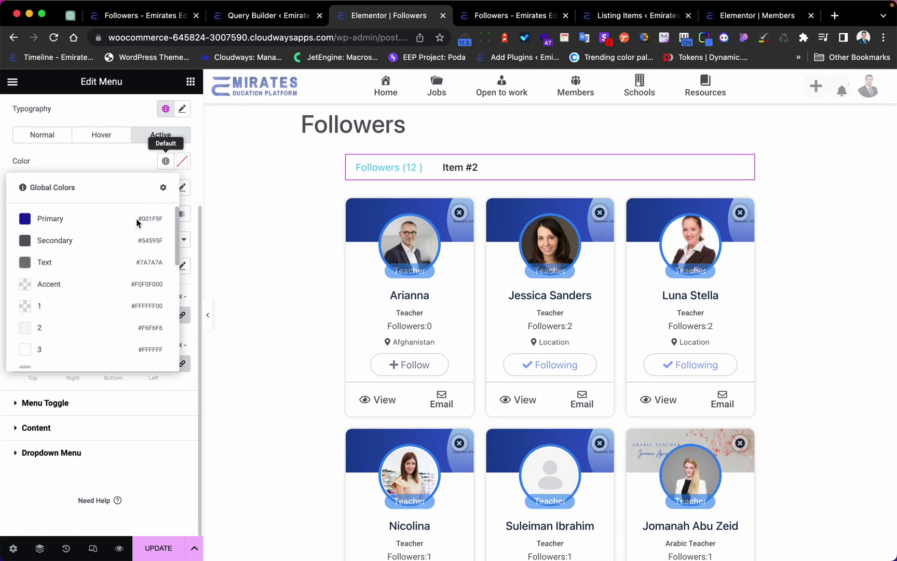
scroll(64, 306, down, 3)
click(60, 292)
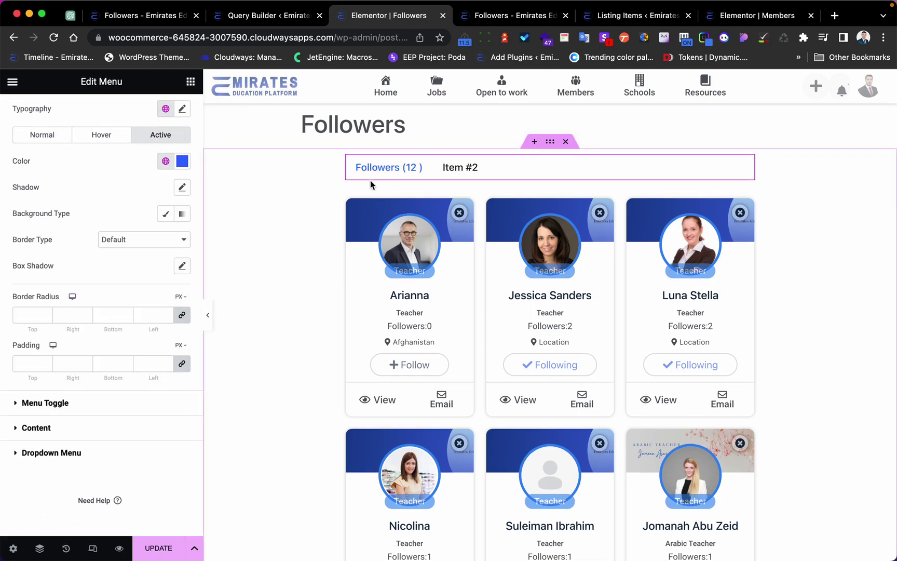
Check the first menu item's settings, update the Followers page and look over its member cards.
scroll(70, 164, up, 5)
click(25, 112)
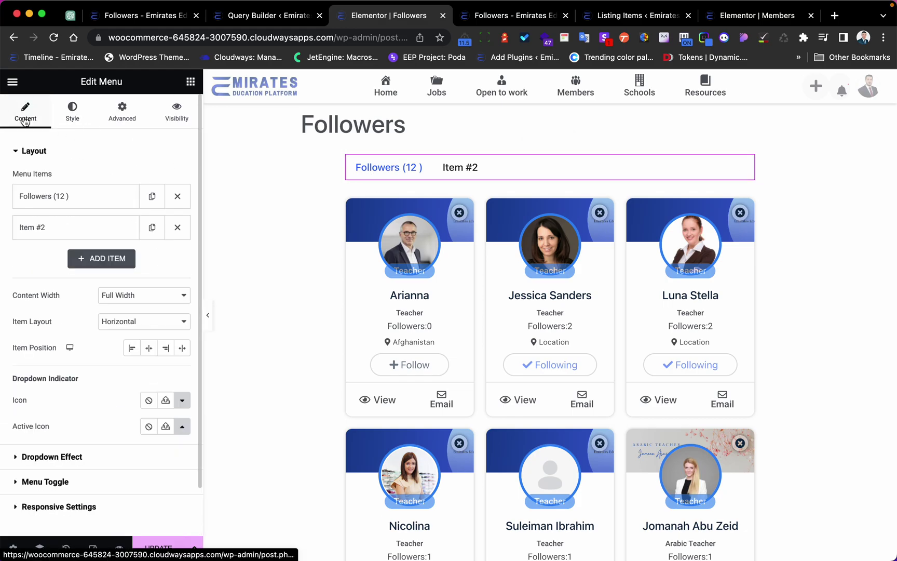
click(100, 202)
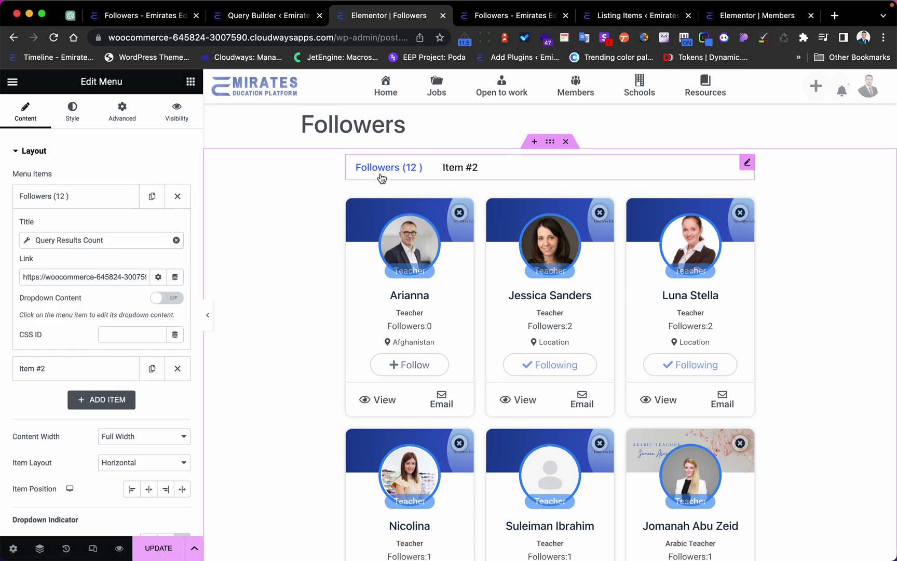
click(103, 205)
click(159, 540)
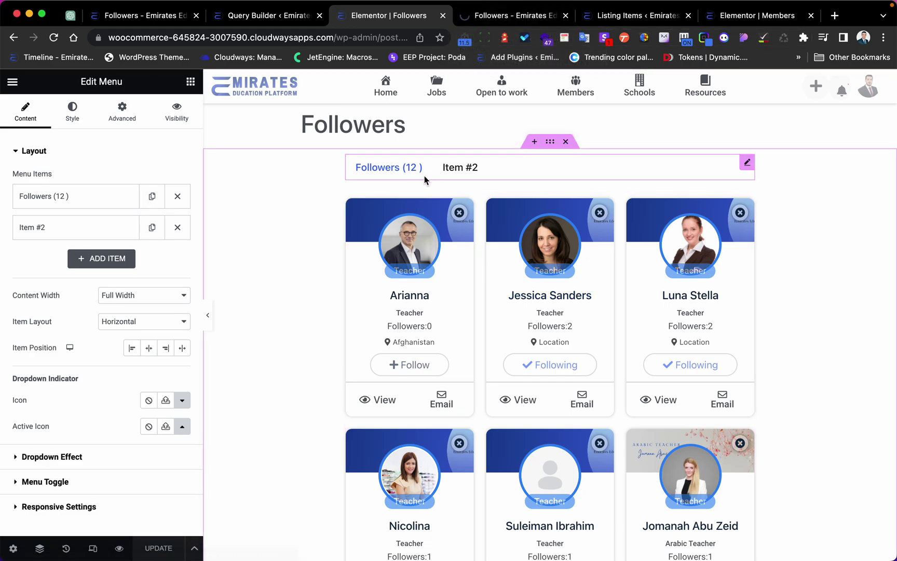
scroll(457, 285, down, 15)
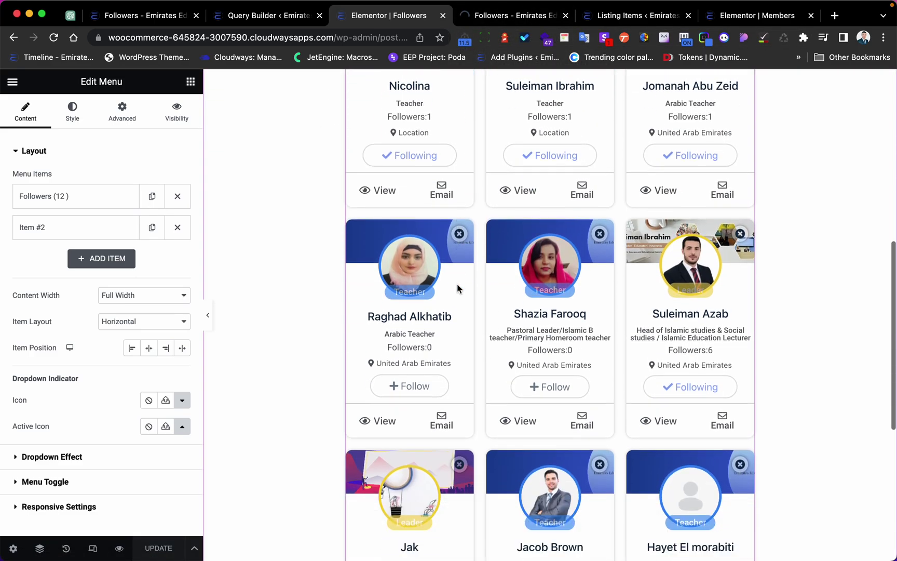
Look over the previewed Followers page with its count menu and member cards.
scroll(457, 286, up, 6)
scroll(457, 288, up, 10)
key(ctrl+Tab)
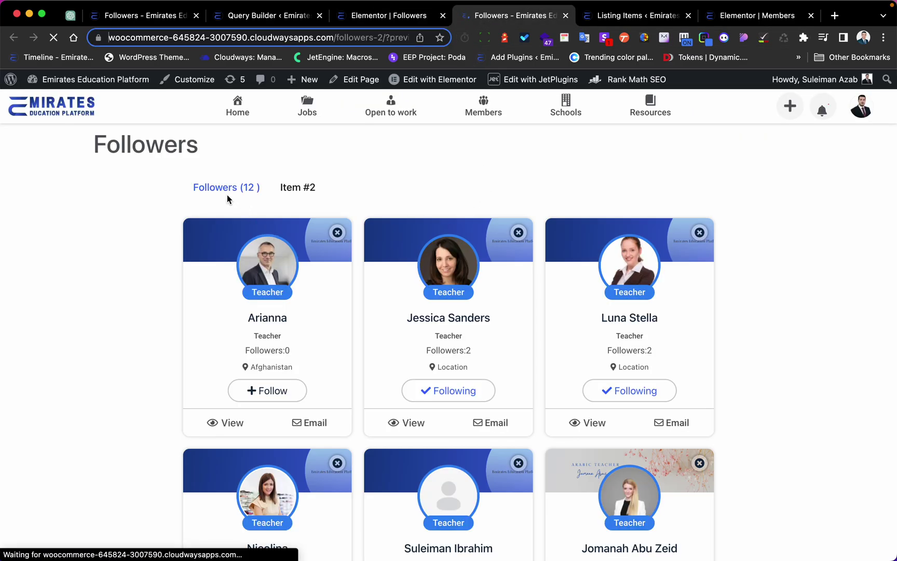
scroll(318, 328, down, 10)
scroll(317, 327, up, 10)
Create a new page in a separate tab, title it "Following" and publish it.
mouse_move(303, 80)
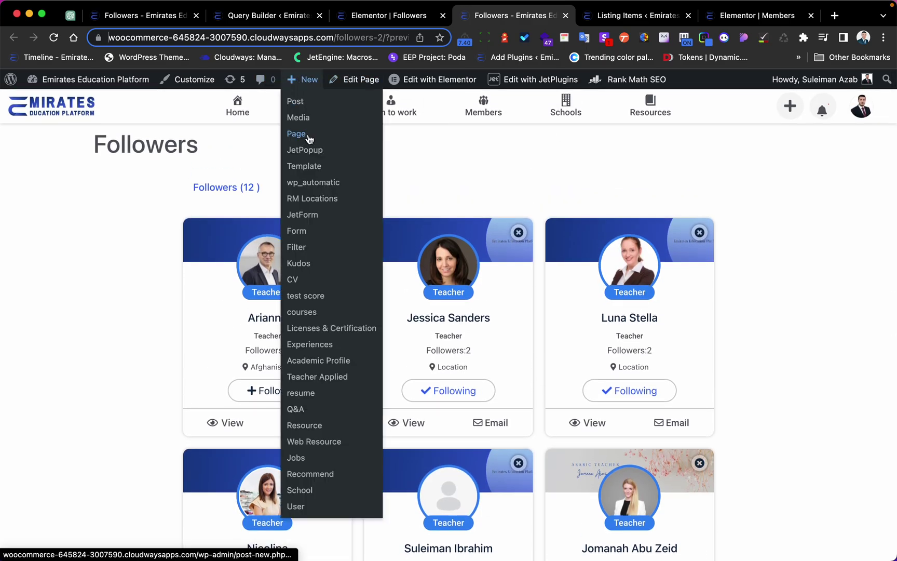
right_click(308, 135)
click(322, 140)
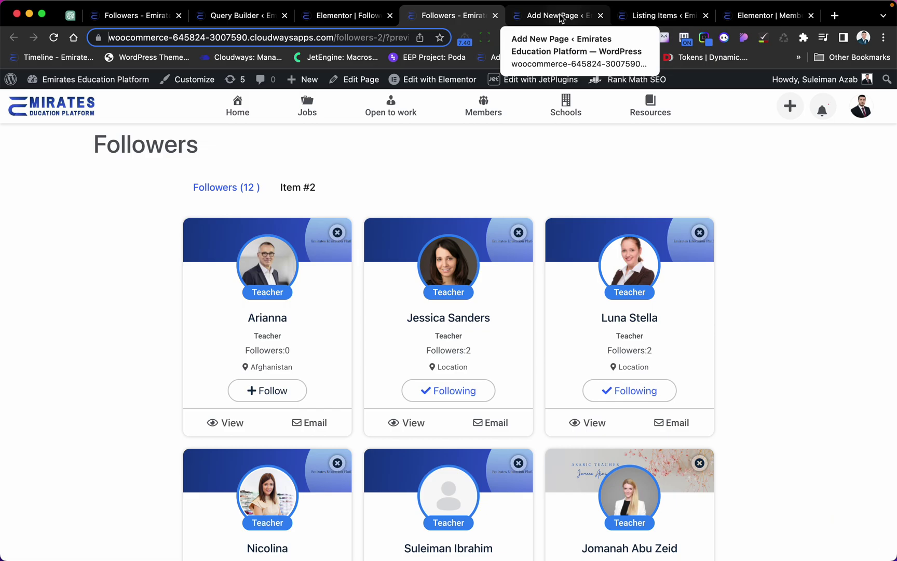
click(560, 15)
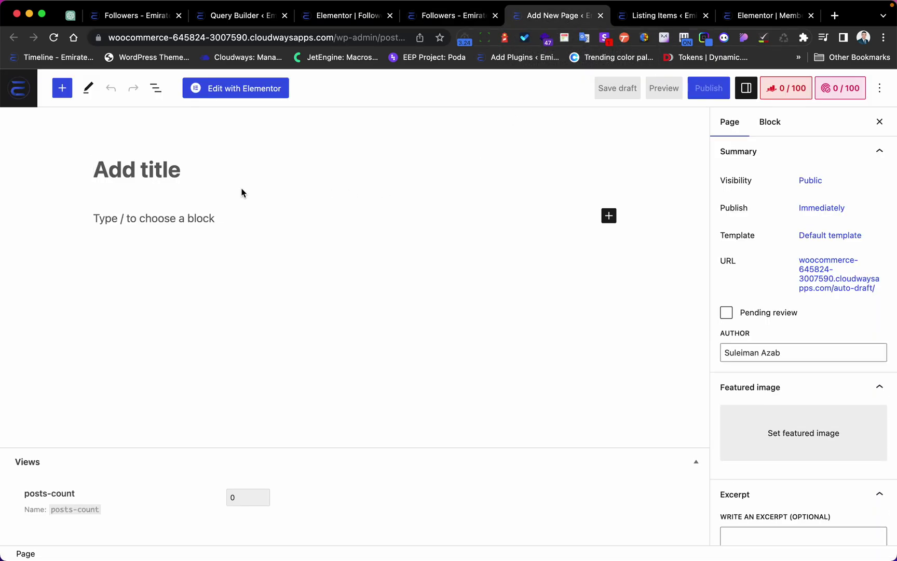
text(Follow)
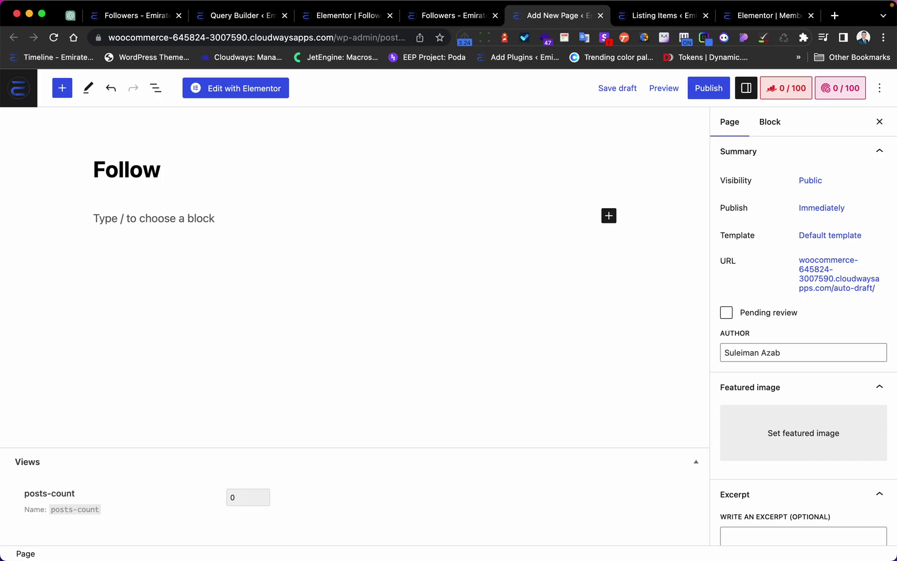
text(ing)
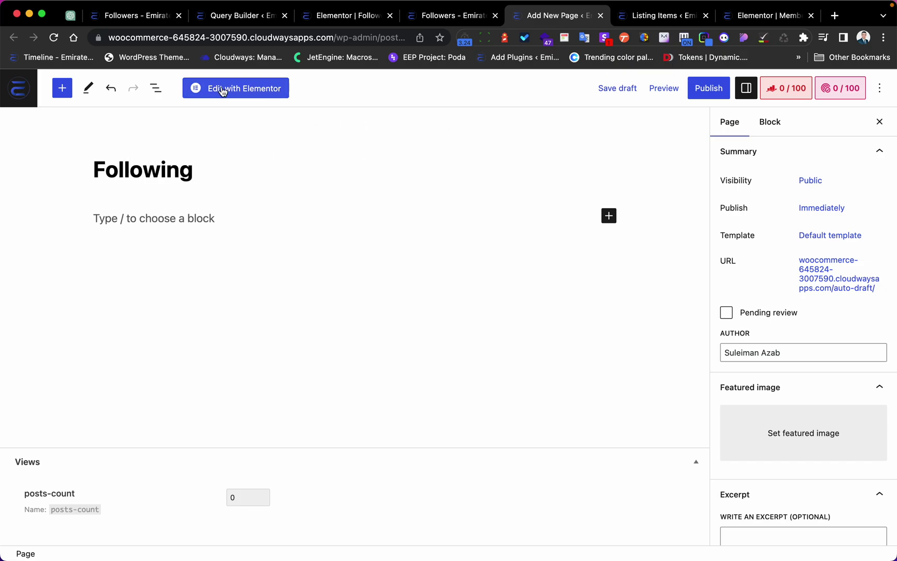
click(701, 88)
click(769, 89)
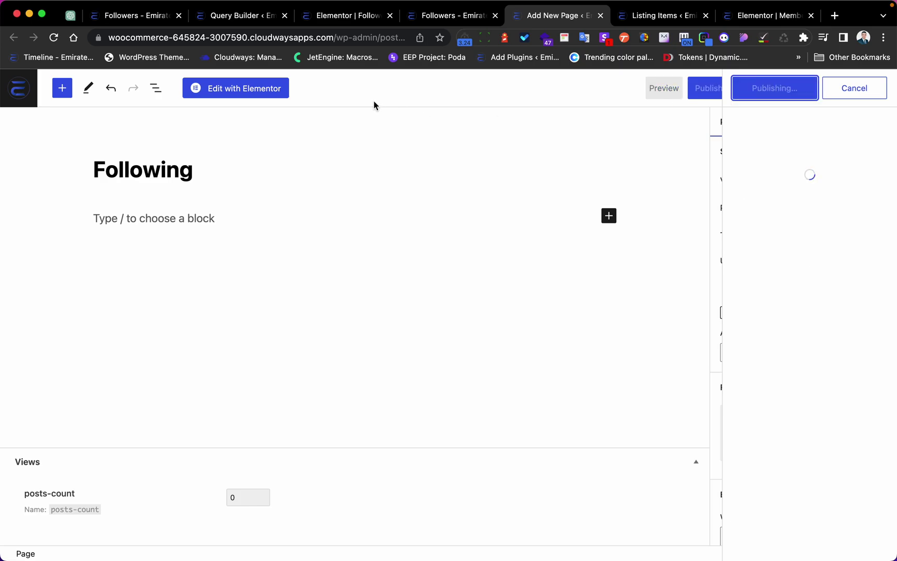
Open the published Following page in the Elementor editor.
click(274, 93)
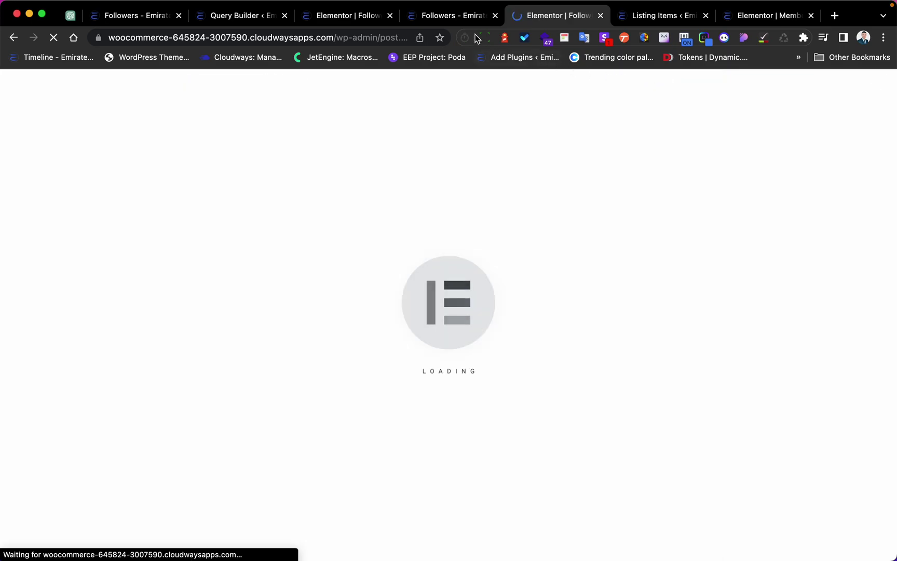
click(452, 16)
click(557, 18)
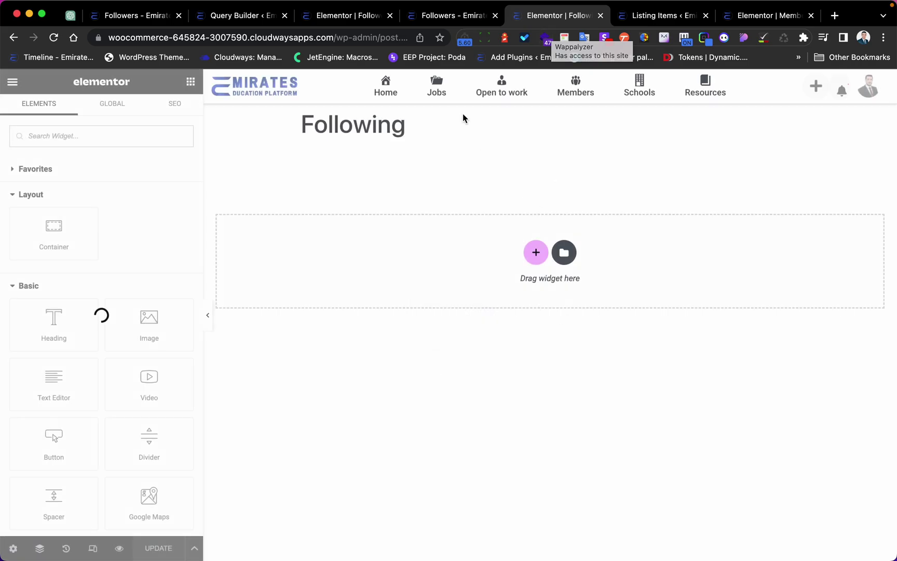
Copy the container holding the menu and member grid from the Followers page and paste it into the Following page.
click(436, 15)
click(332, 15)
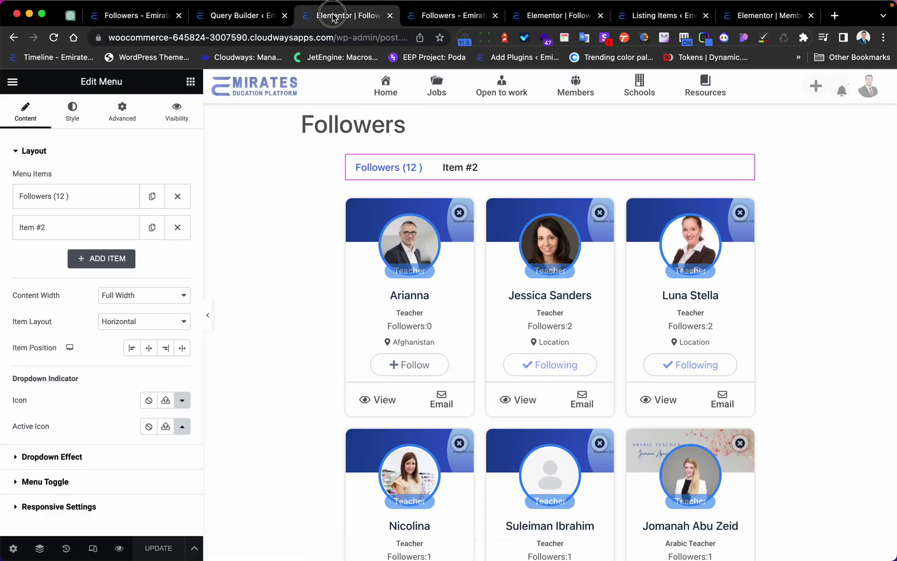
right_click(549, 150)
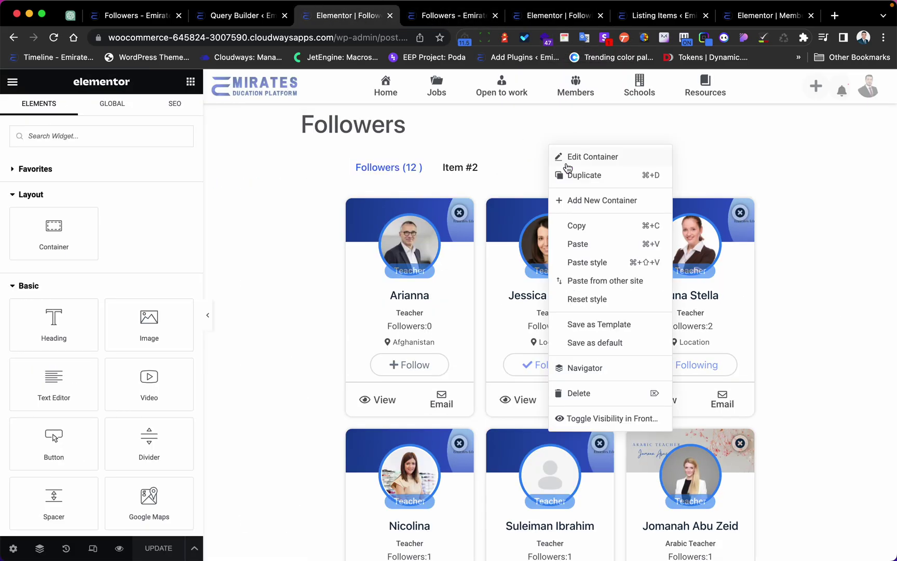
click(582, 229)
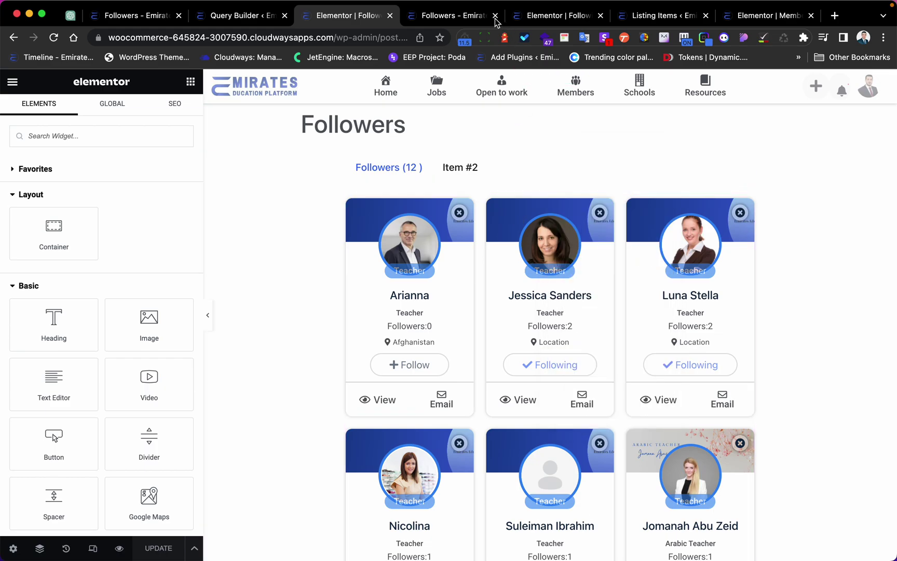
click(457, 15)
click(542, 15)
right_click(483, 249)
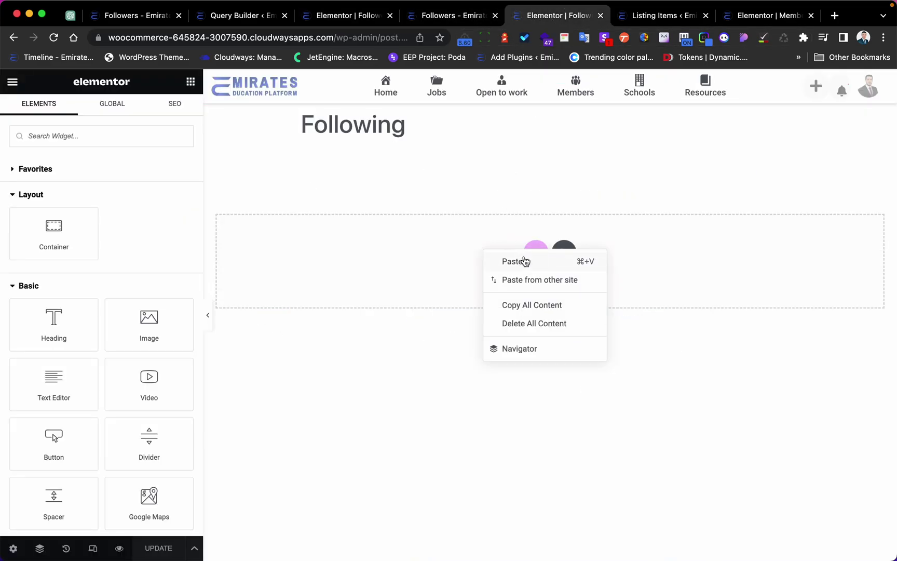
click(522, 261)
scroll(574, 316, down, 1)
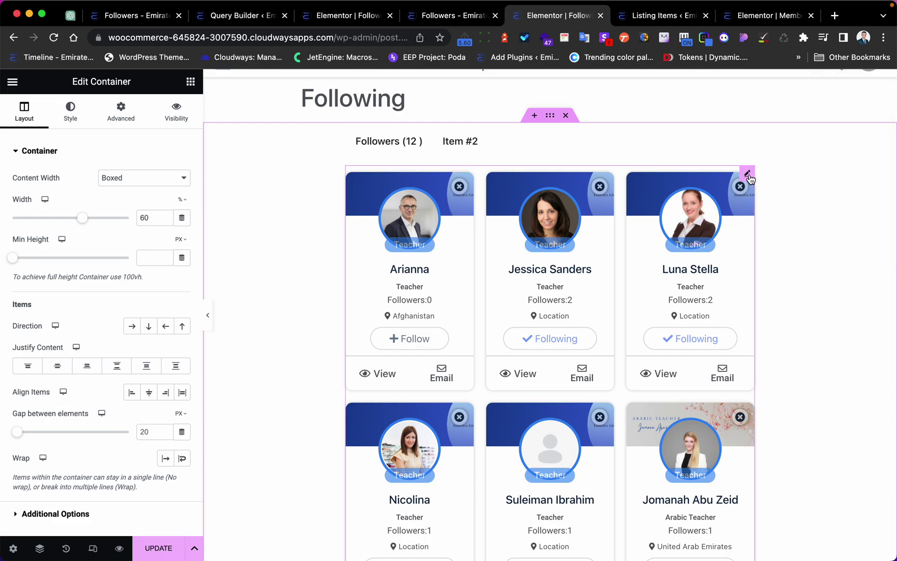
Open the custom query settings of the pasted member listing grid on the Following page.
click(748, 179)
scroll(124, 410, down, 5)
scroll(120, 320, up, 1)
click(122, 322)
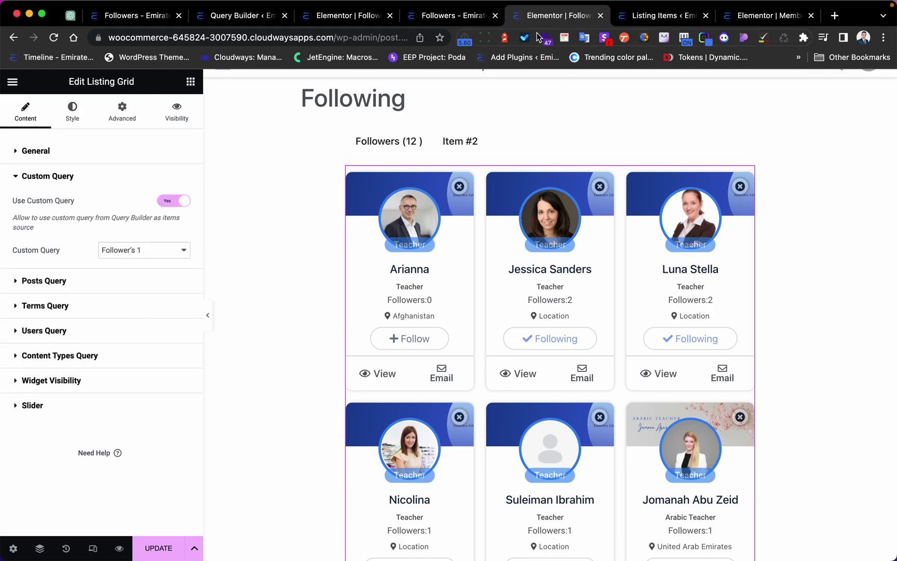
Start a new query in JetEngine's Query Builder, name it "Following 1" and set its type to Users Query.
click(225, 20)
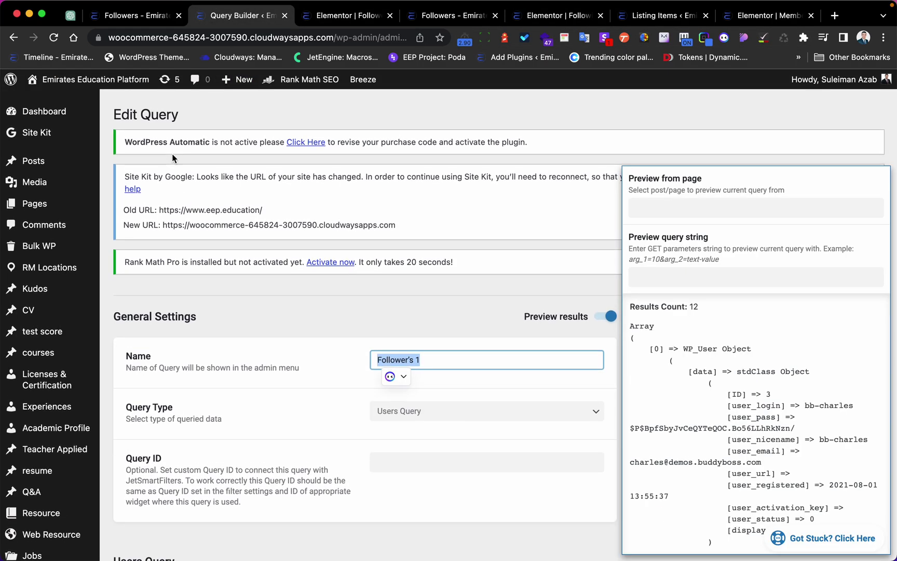
scroll(155, 208, down, 5)
scroll(71, 552, down, 9)
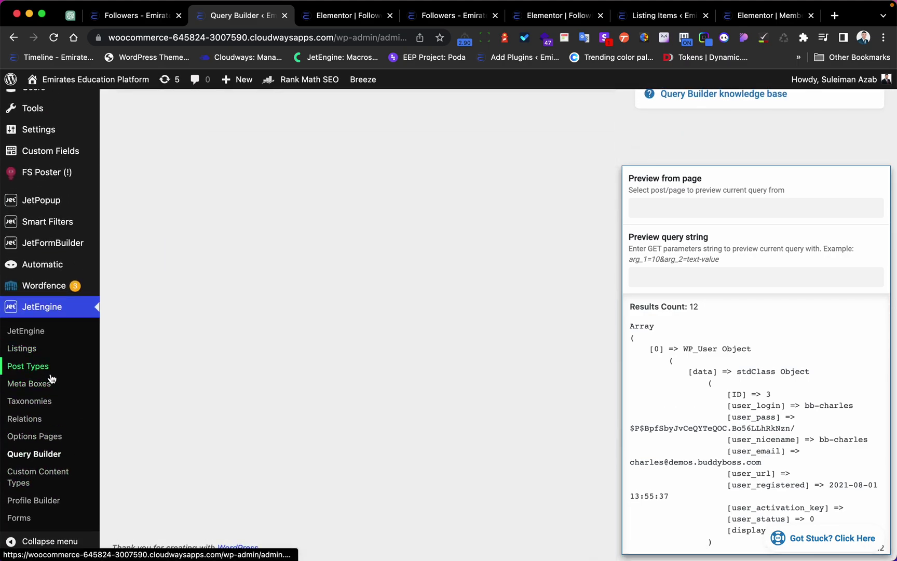
click(42, 461)
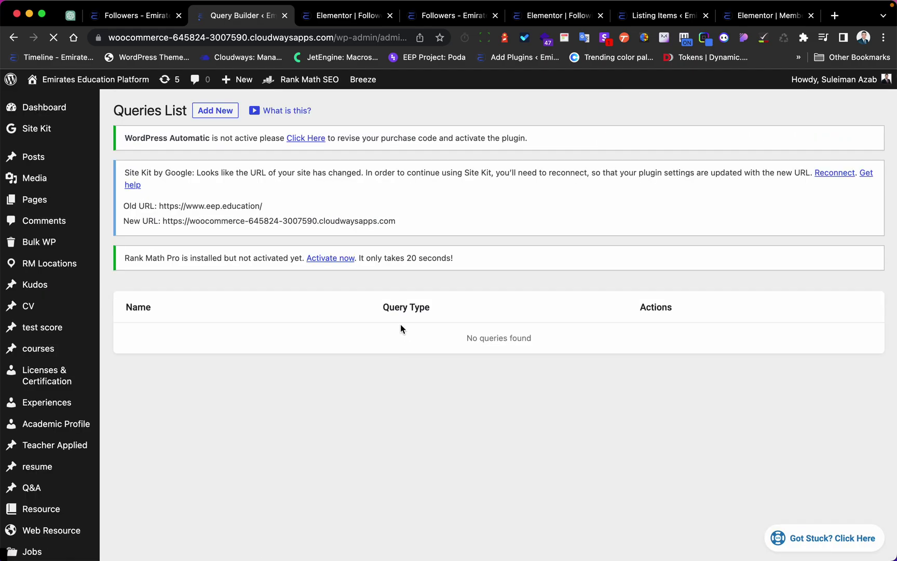
click(215, 110)
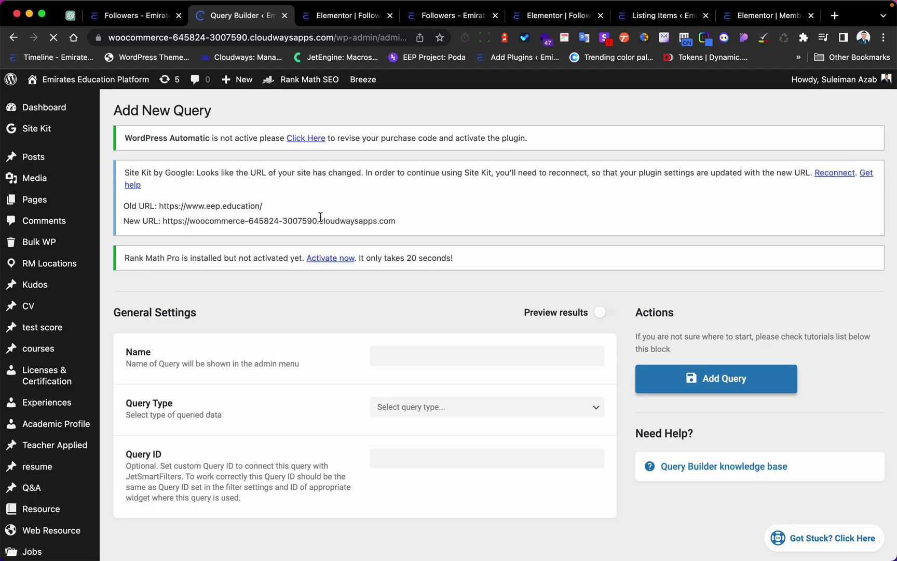
click(466, 358)
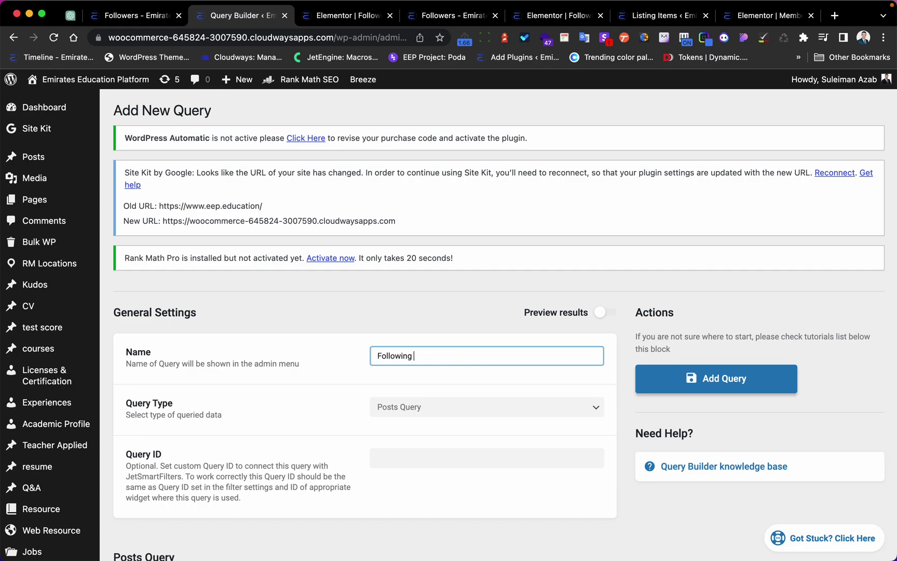
scroll(506, 410, down, 5)
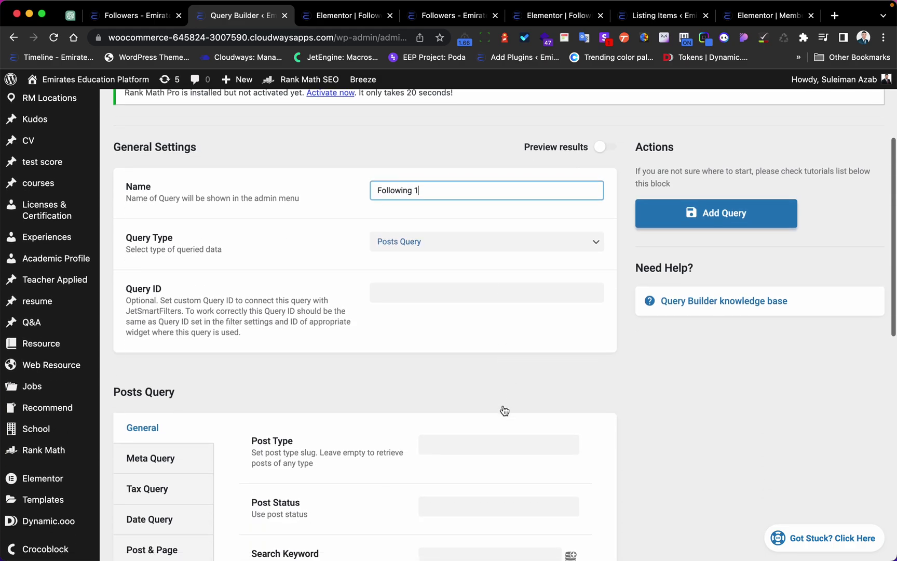
click(465, 240)
click(450, 270)
Set the users query's Include value to the "Public User Meta Stores: Get Store" macro.
scroll(428, 316, down, 6)
click(184, 225)
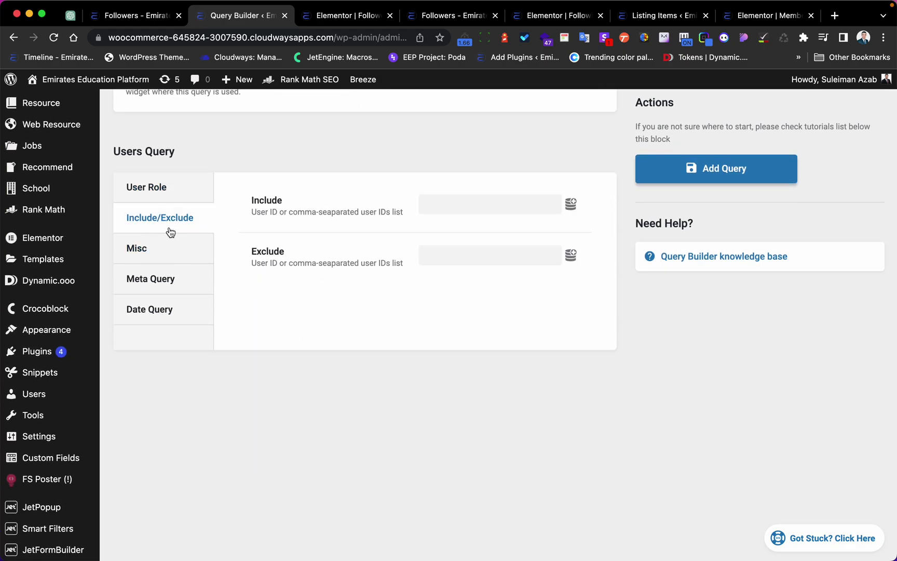
click(570, 204)
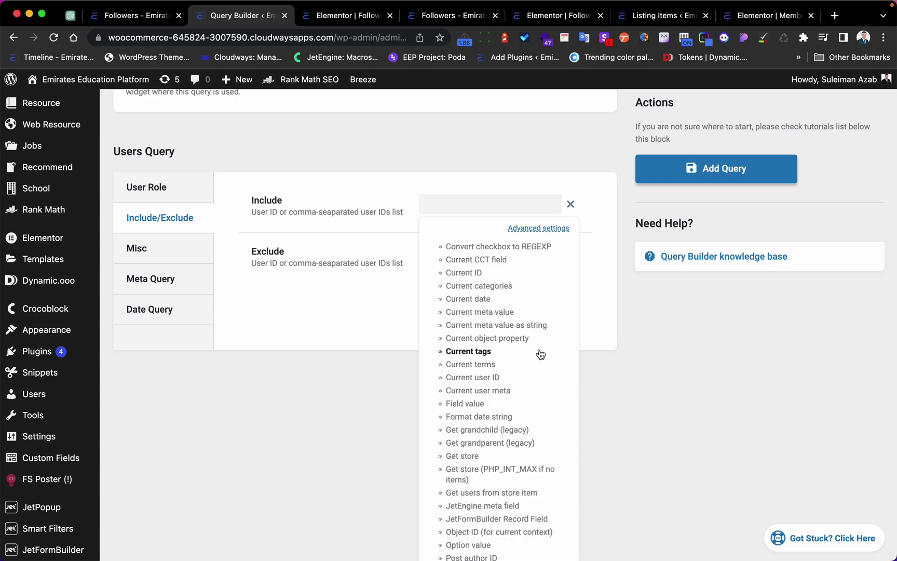
scroll(540, 354, down, 3)
scroll(540, 355, down, 3)
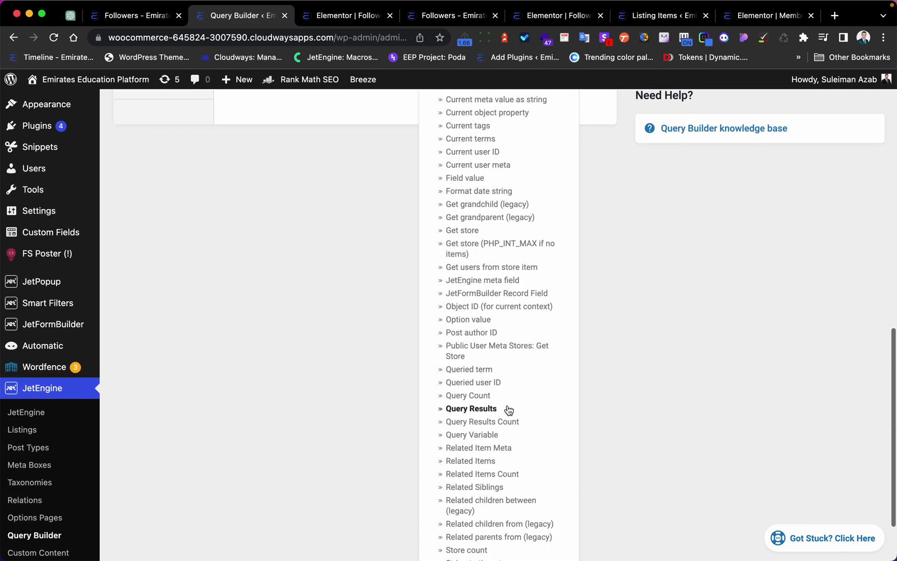
scroll(514, 410, up, 1)
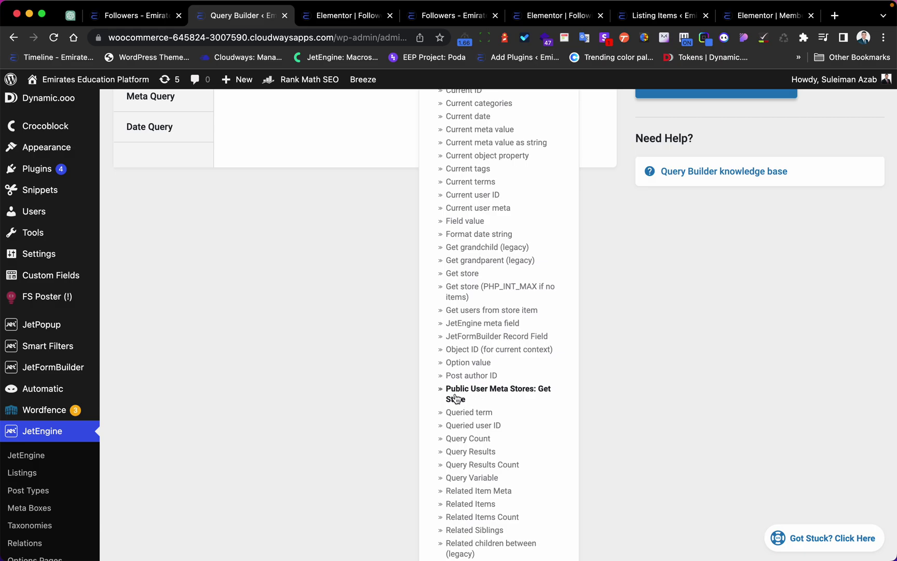
click(544, 394)
Set the Include macro's meta store to Follow and its context to Current user.
scroll(589, 356, up, 3)
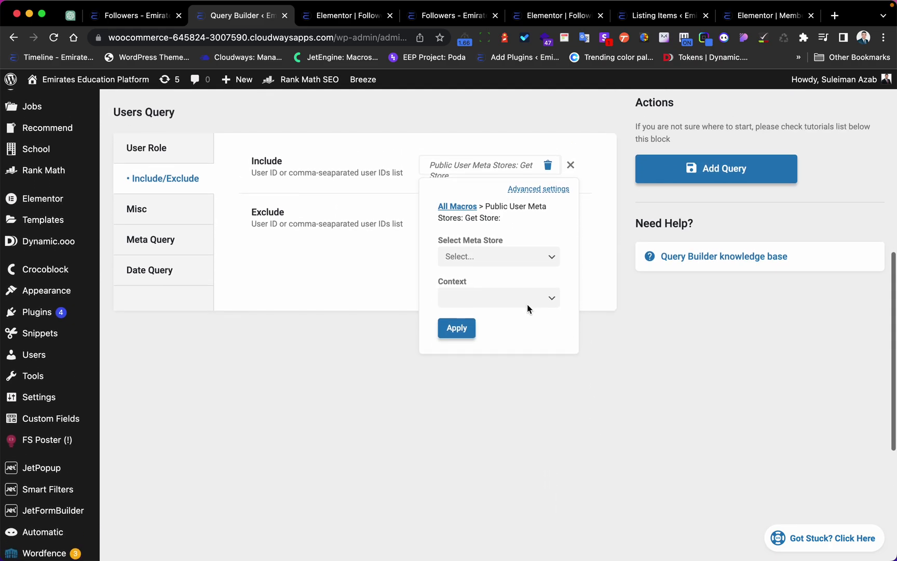
click(520, 240)
click(503, 294)
click(514, 281)
click(562, 263)
Turn on the query's results preview and check the number of users returned.
scroll(523, 363, up, 10)
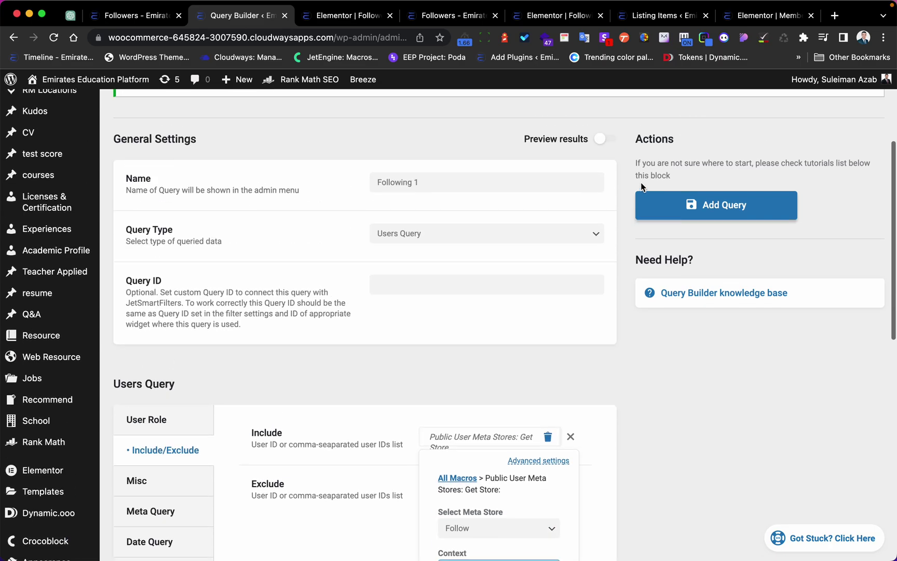
scroll(522, 395, down, 5)
scroll(571, 353, up, 5)
click(603, 314)
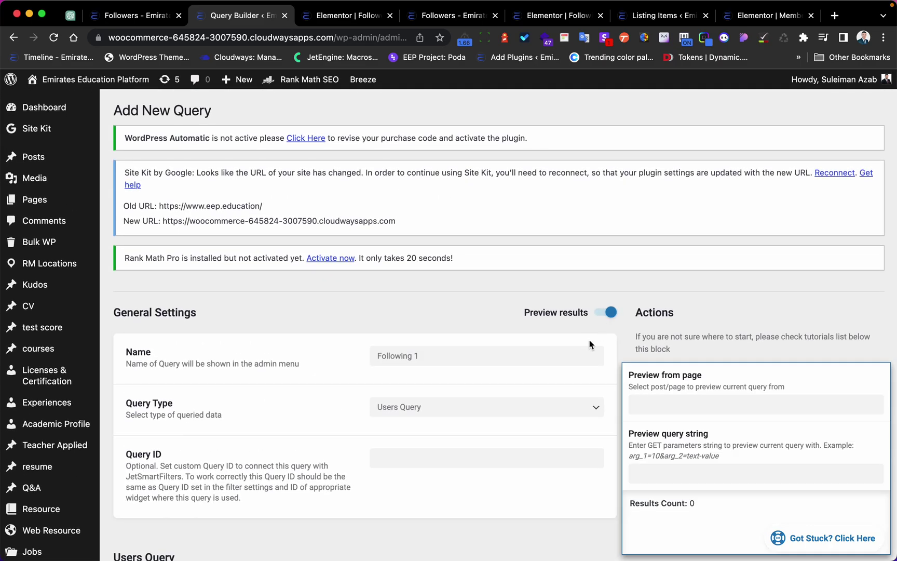
scroll(589, 341, down, 5)
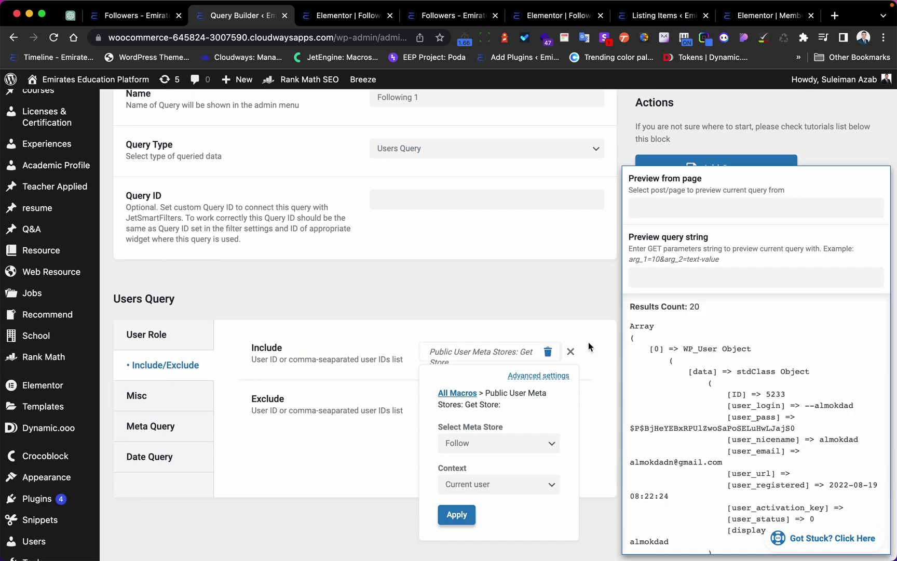
drag(700, 309, 684, 307)
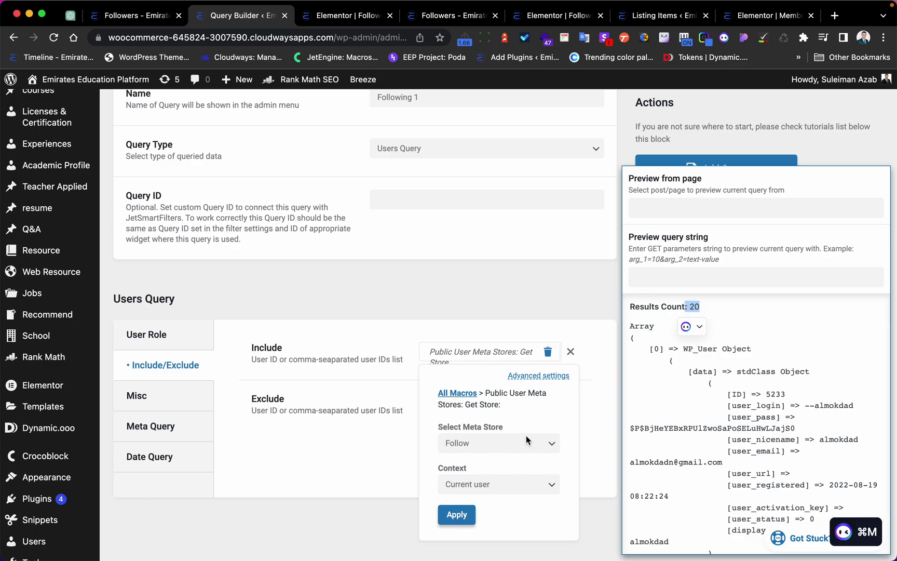
Apply the Include macro settings and add the Following 1 query.
click(457, 515)
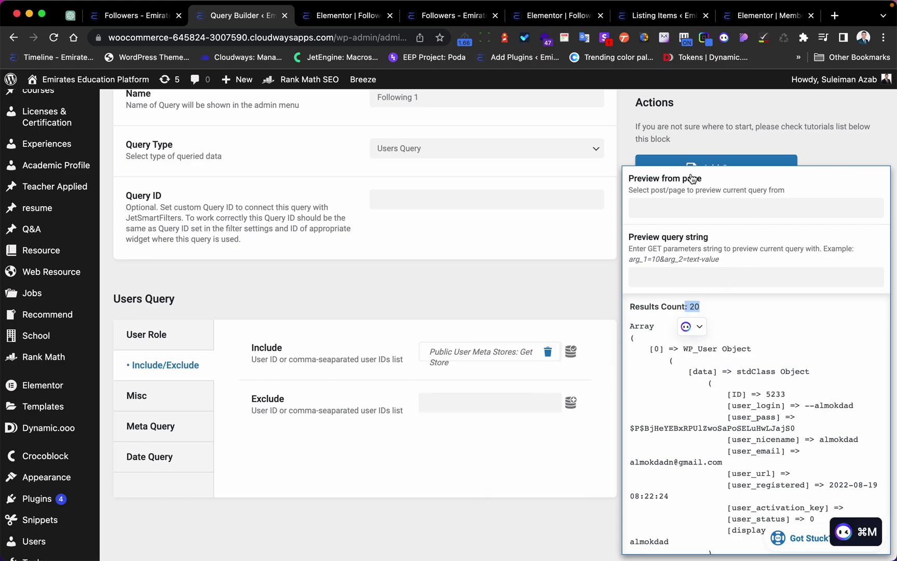
scroll(692, 179, up, 3)
scroll(597, 104, down, 5)
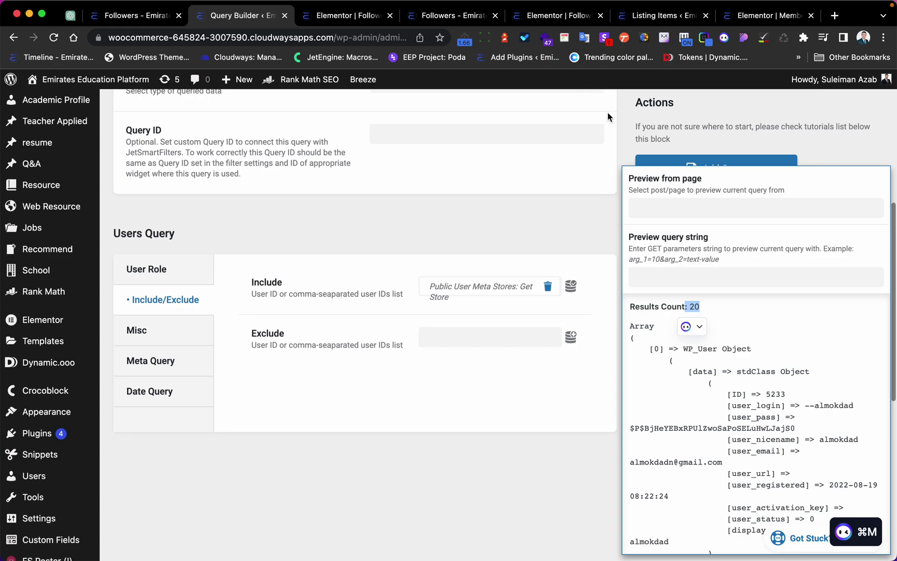
scroll(649, 140, up, 1)
click(686, 162)
scroll(674, 166, up, 2)
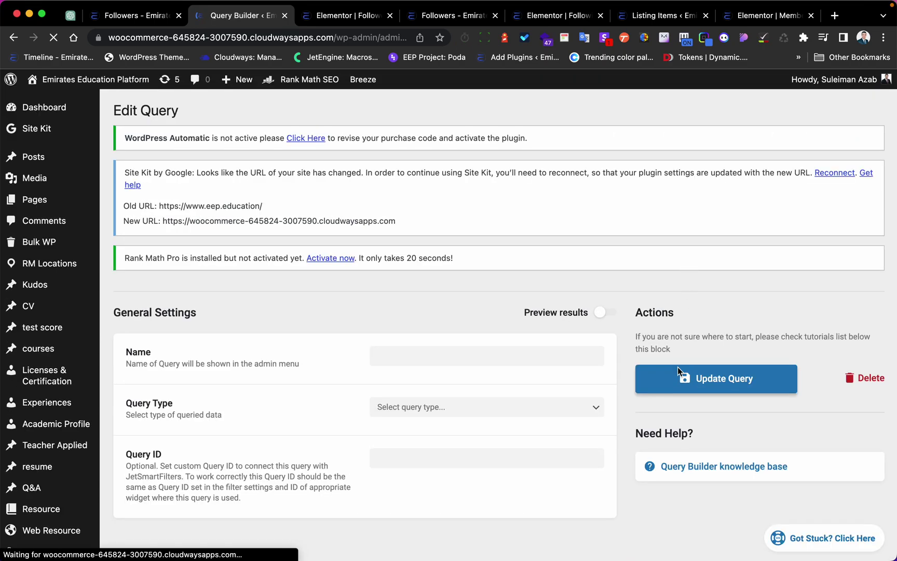
Check the name of the Following 1 query and return to the Following page's Elementor editor.
scroll(457, 303, up, 5)
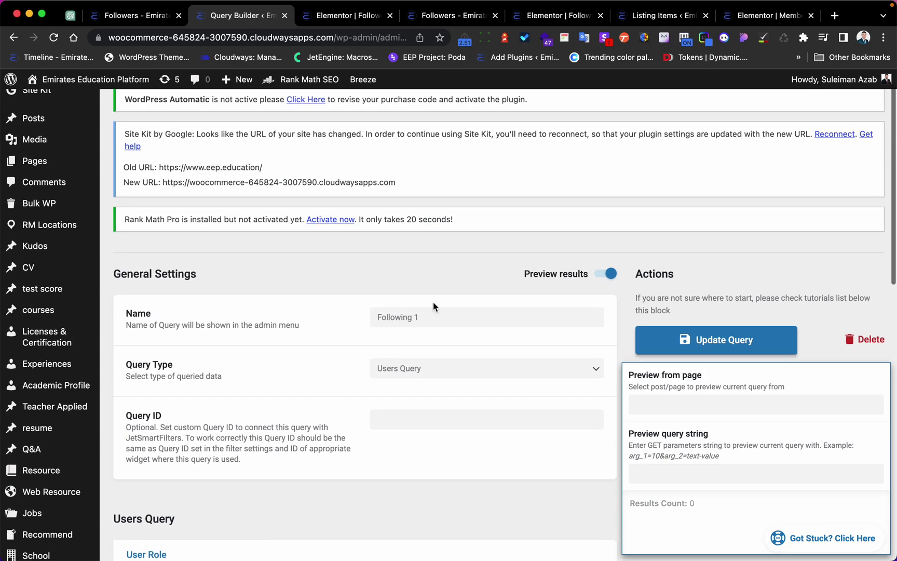
scroll(433, 305, down, 1)
triple_click(381, 304)
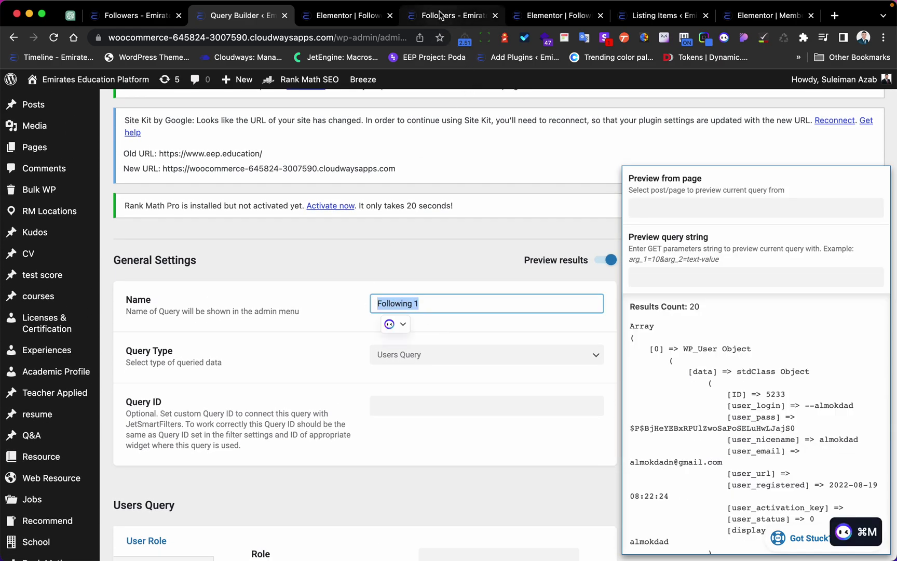
click(439, 14)
click(759, 19)
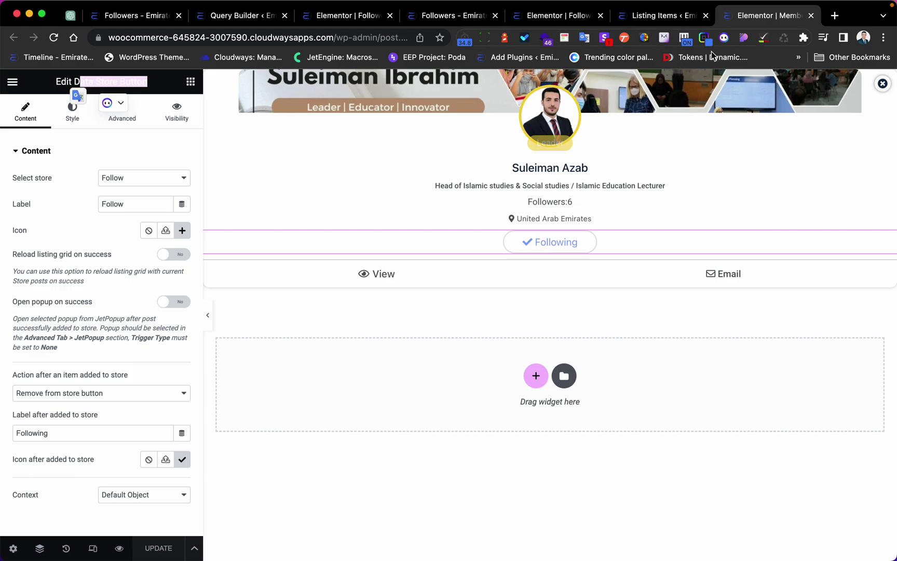
click(640, 16)
click(571, 16)
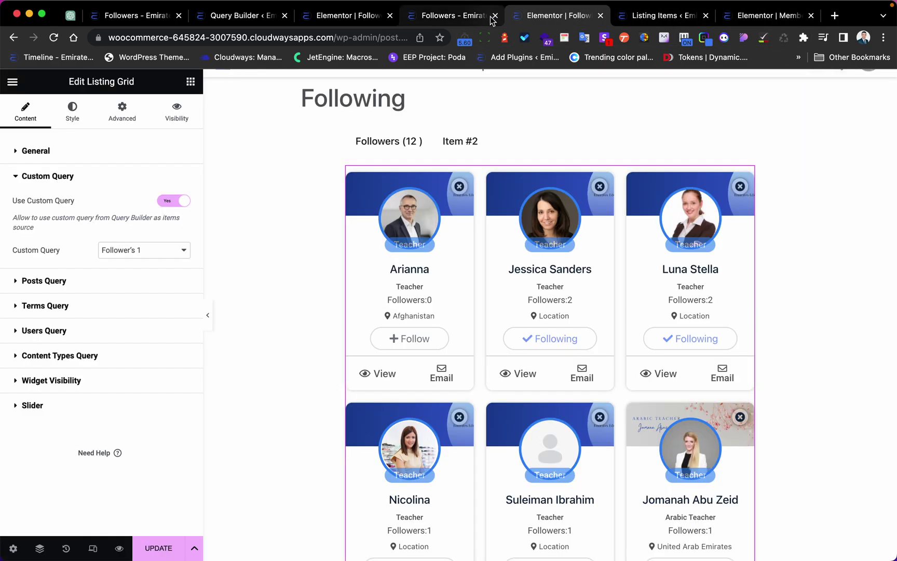
Check the members Listing Grid's custom query choices, save the Following page, and reload its editor.
drag(414, 107, 304, 104)
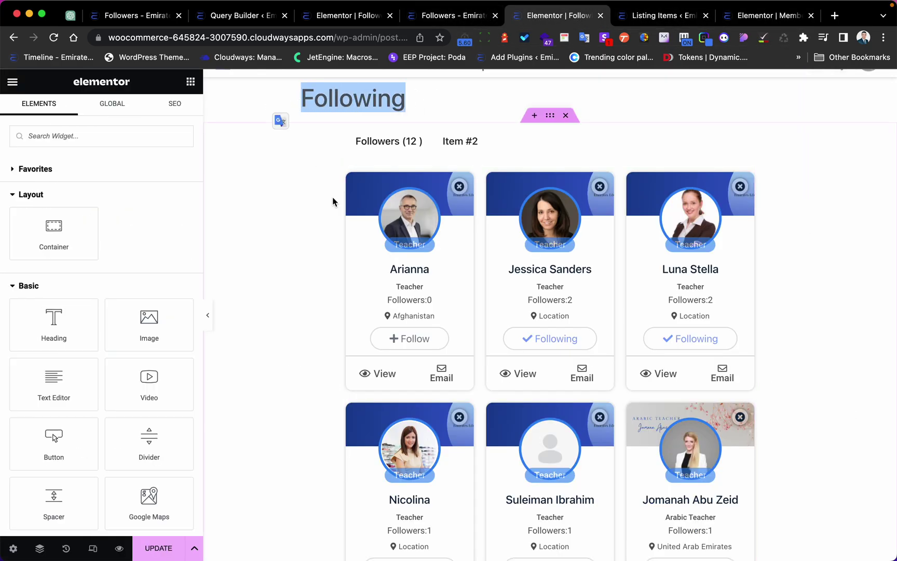
scroll(417, 241, down, 2)
scroll(682, 243, up, 3)
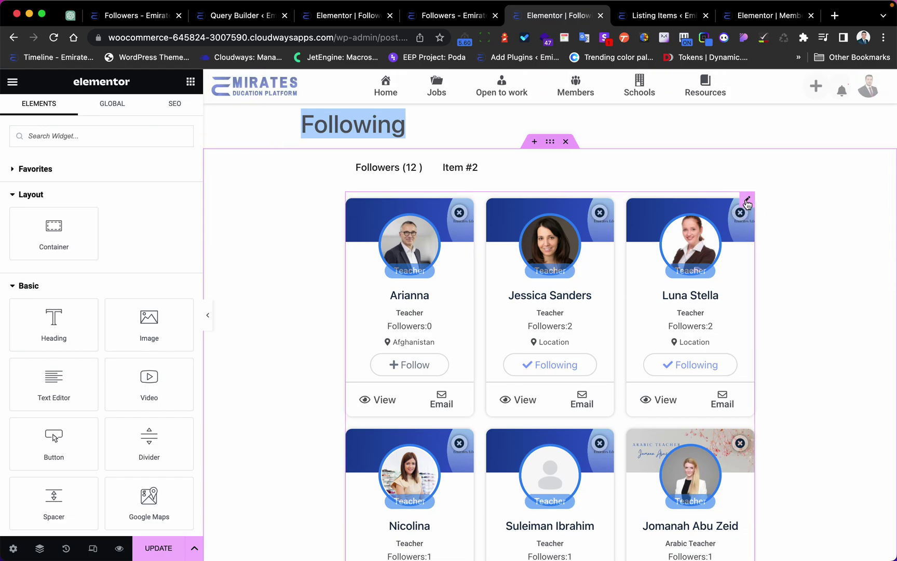
click(747, 199)
scroll(140, 303, down, 8)
scroll(140, 303, up, 1)
click(75, 326)
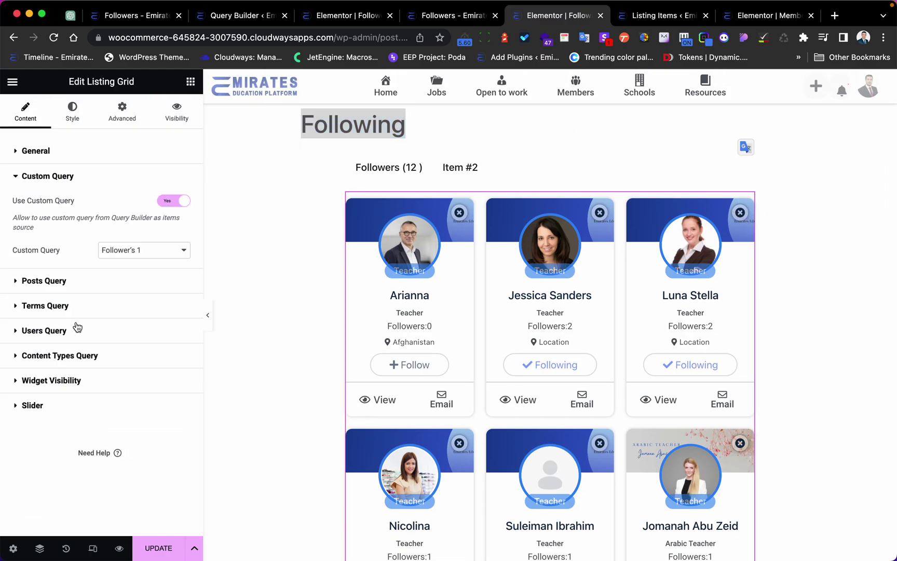
click(144, 260)
click(136, 249)
click(151, 548)
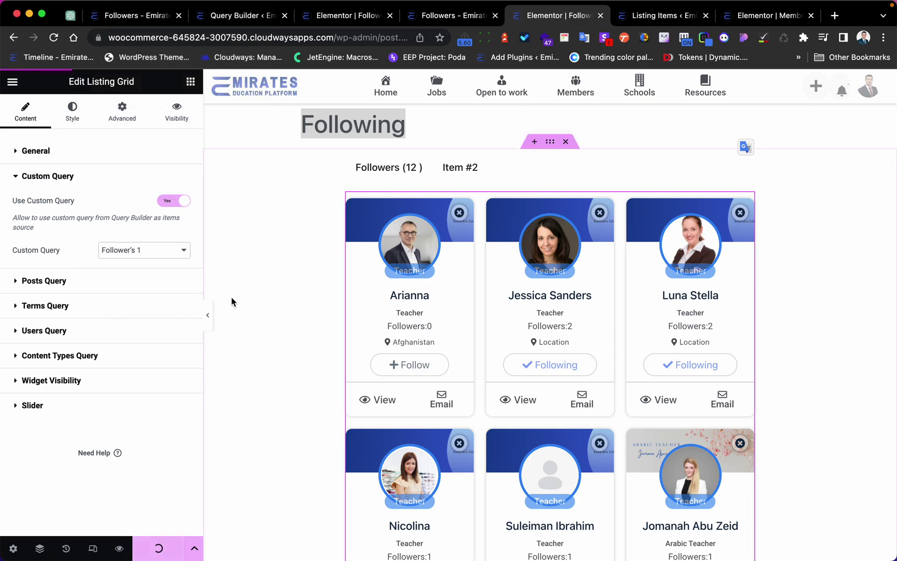
click(54, 37)
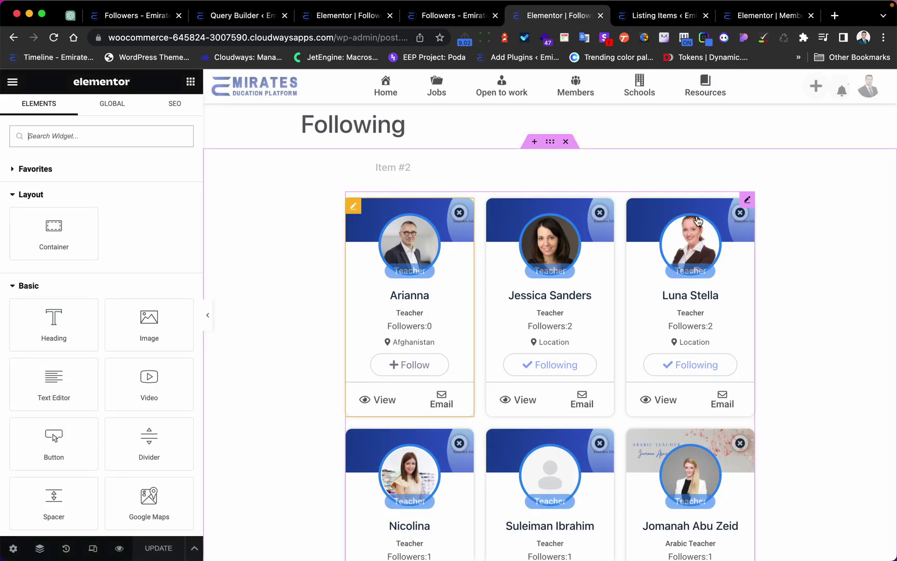
Set the Following page's members Listing Grid to use the custom query Following 1.
click(746, 199)
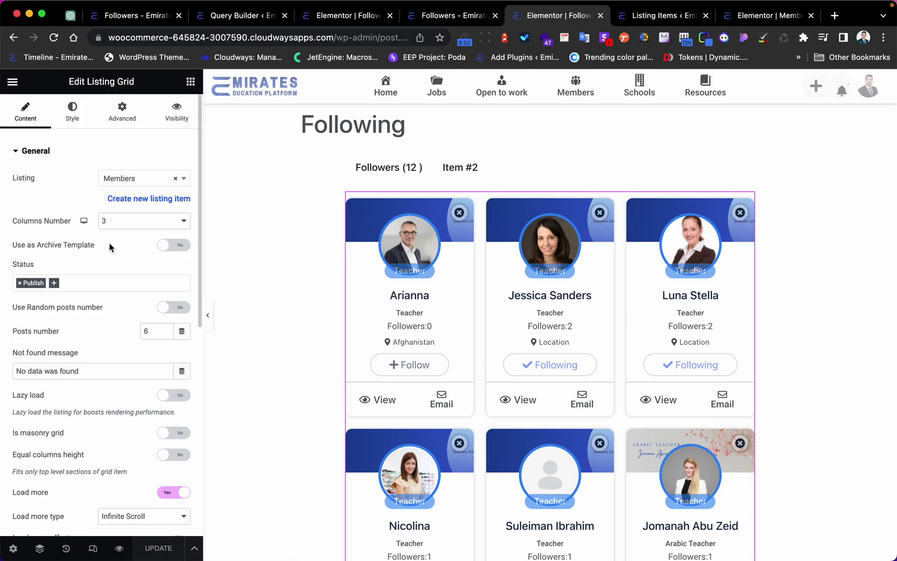
scroll(109, 244, down, 10)
click(91, 347)
click(130, 252)
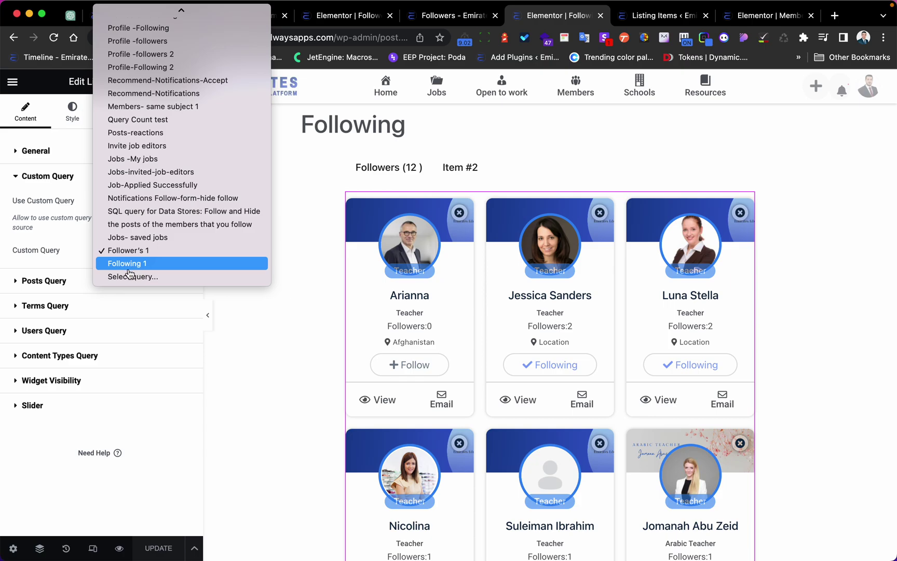
click(149, 270)
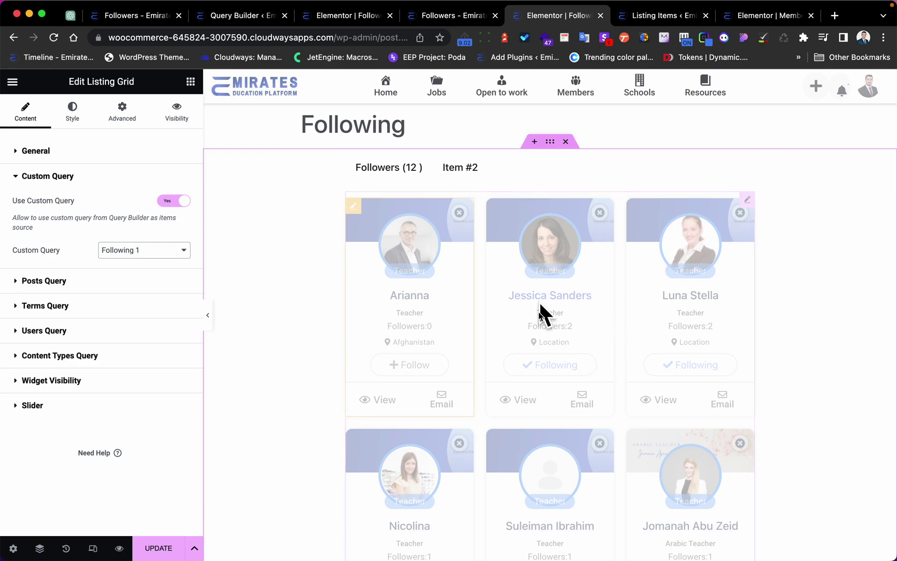
scroll(467, 415, down, 5)
scroll(467, 415, up, 5)
Give the menu's Item #2 a dynamic Query Results Count title based on the Following 1 query.
click(607, 165)
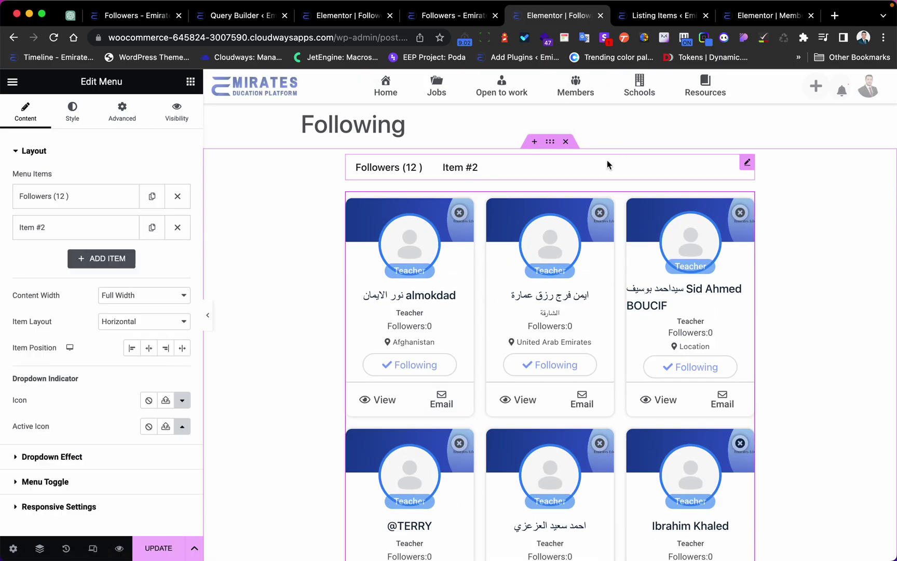
click(90, 231)
click(174, 272)
scroll(139, 353, down, 10)
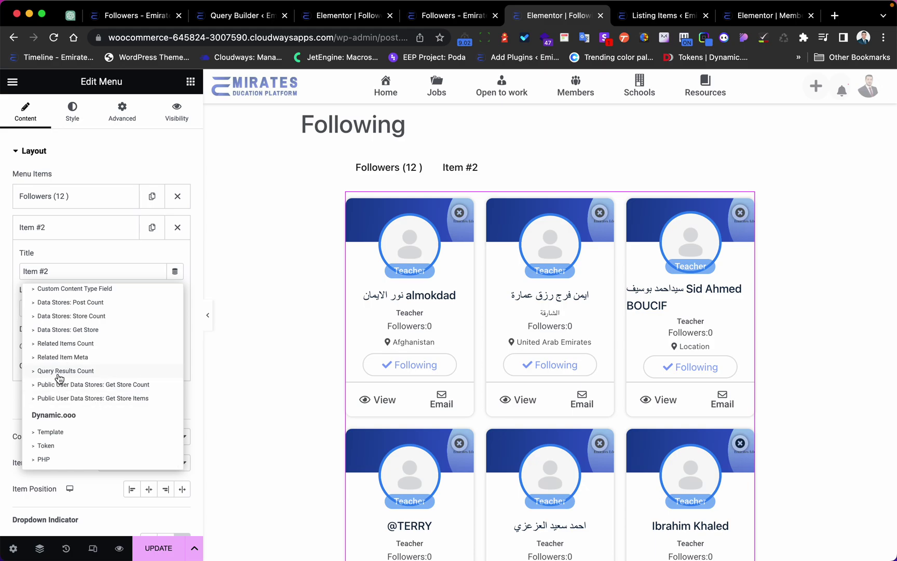
click(89, 371)
click(139, 322)
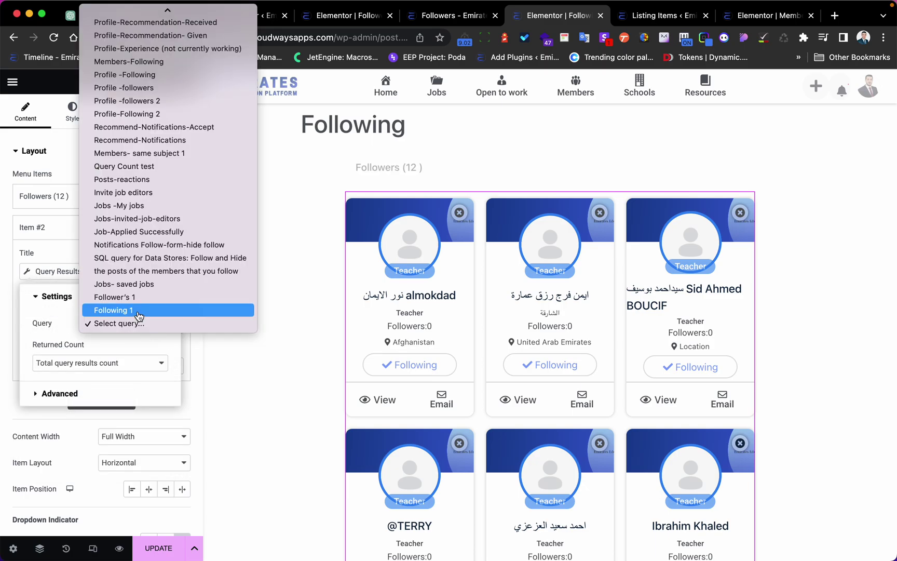
click(131, 312)
Wrap the second menu item's count with "Following (" before it and ")" after it.
click(101, 390)
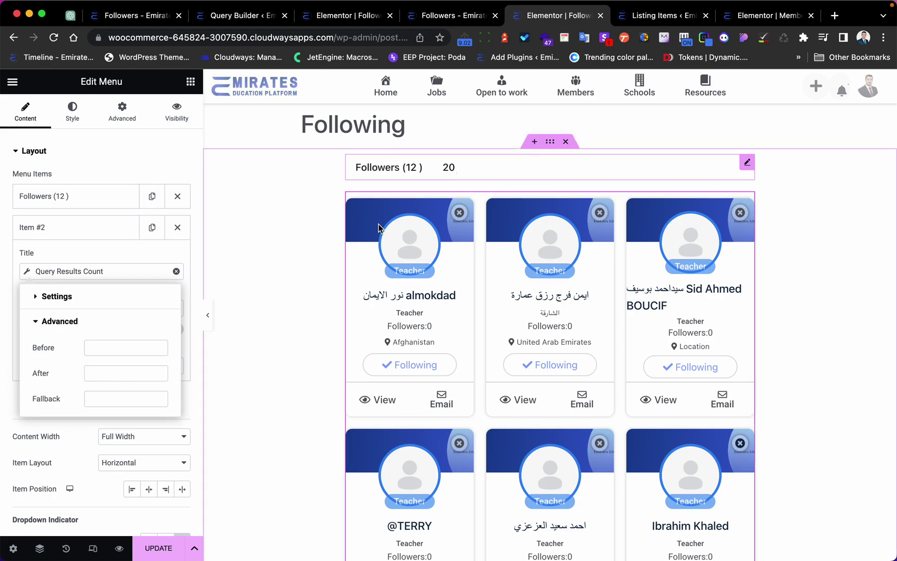
click(132, 344)
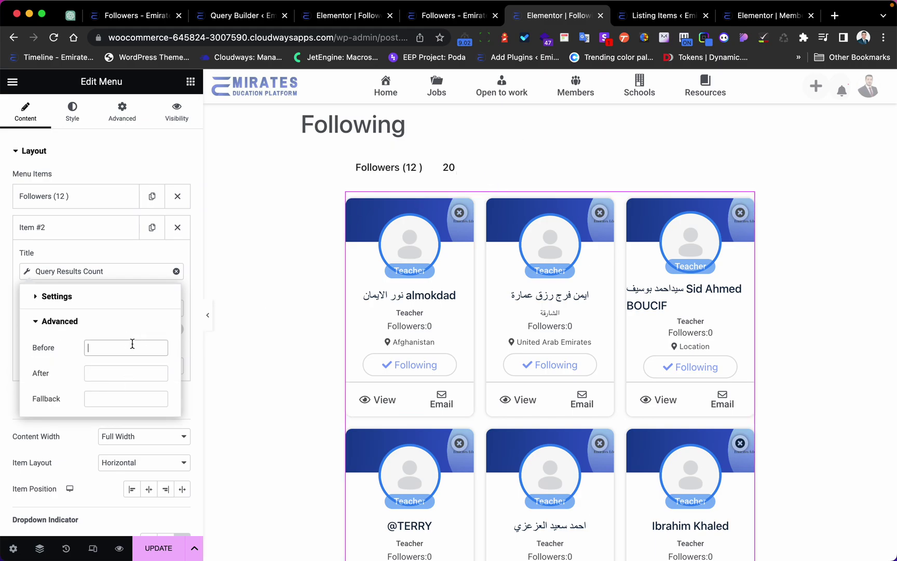
text(Foll)
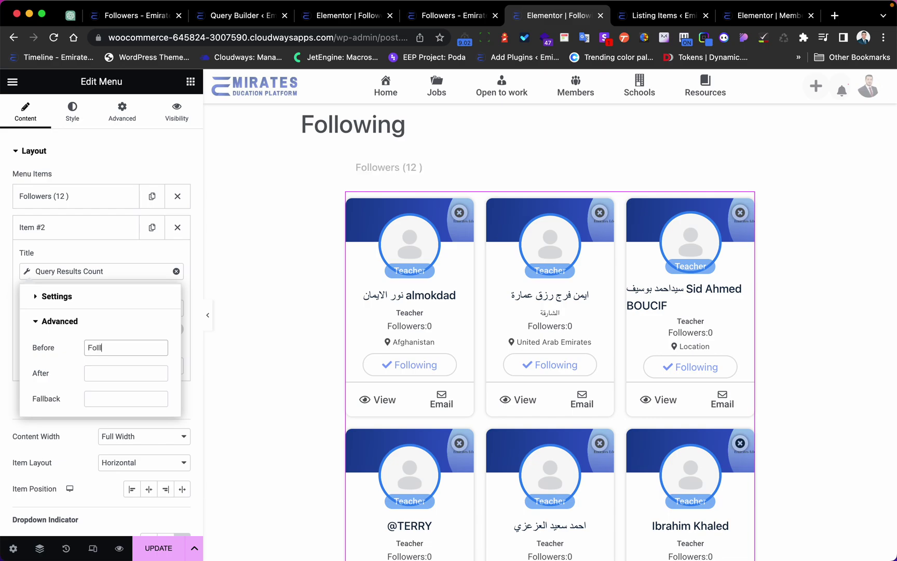
text(owing ()
click(135, 373)
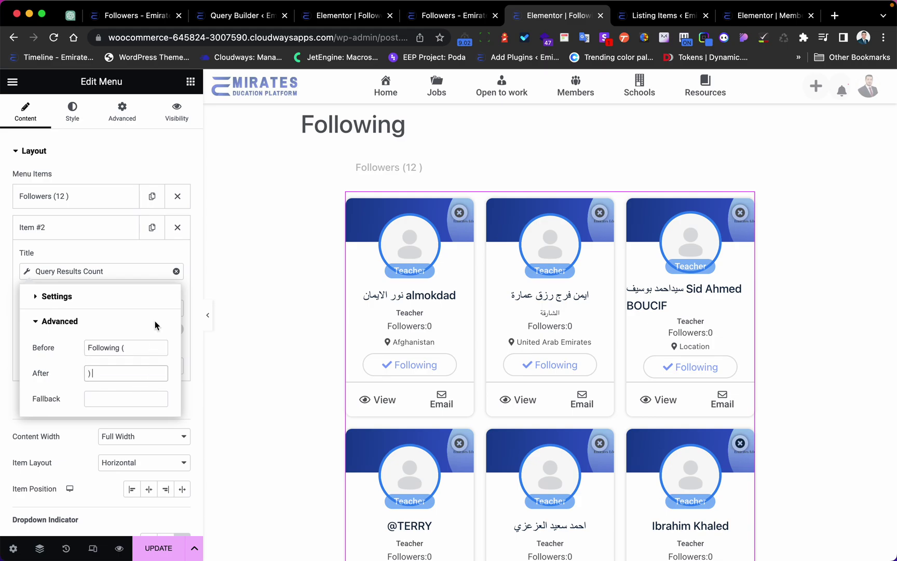
click(114, 231)
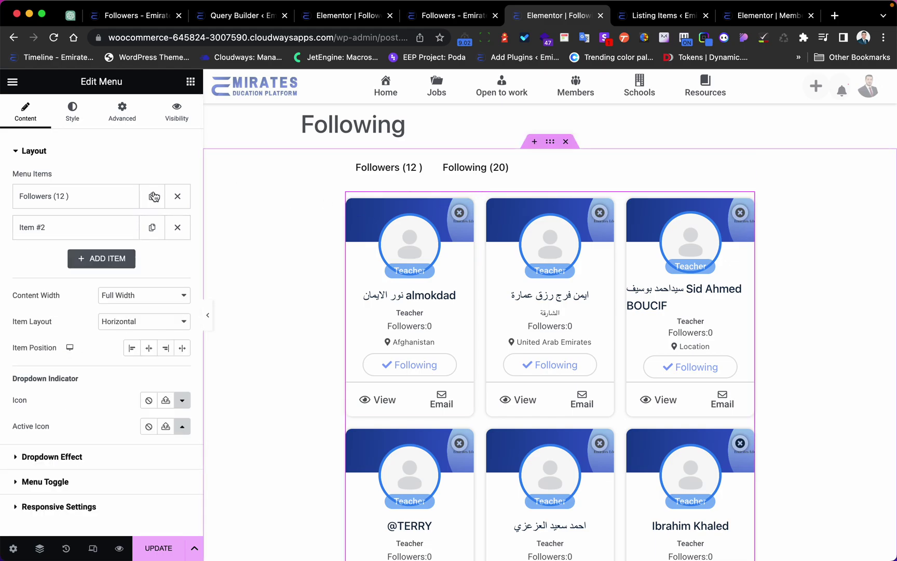
Copy the Following page's address from its preview and set it as the Following menu item's link.
click(109, 227)
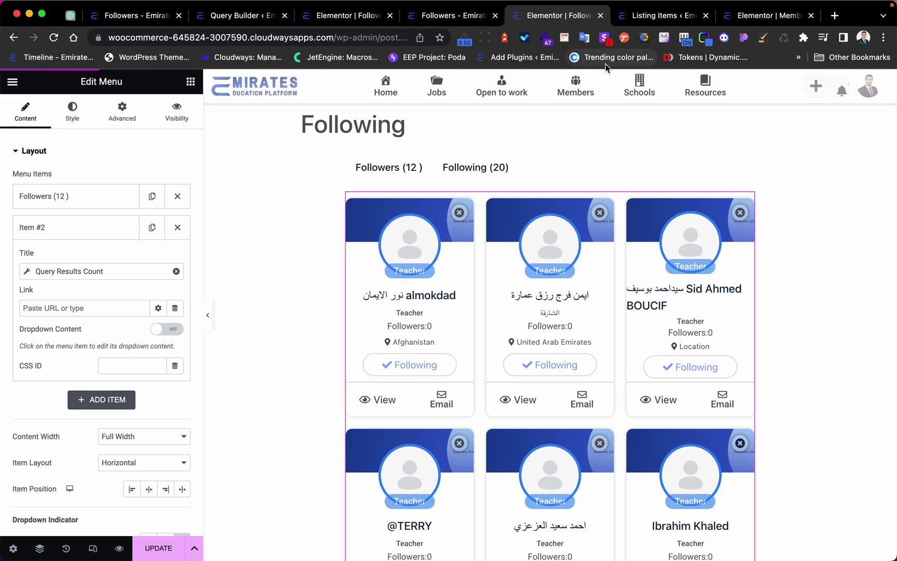
click(468, 174)
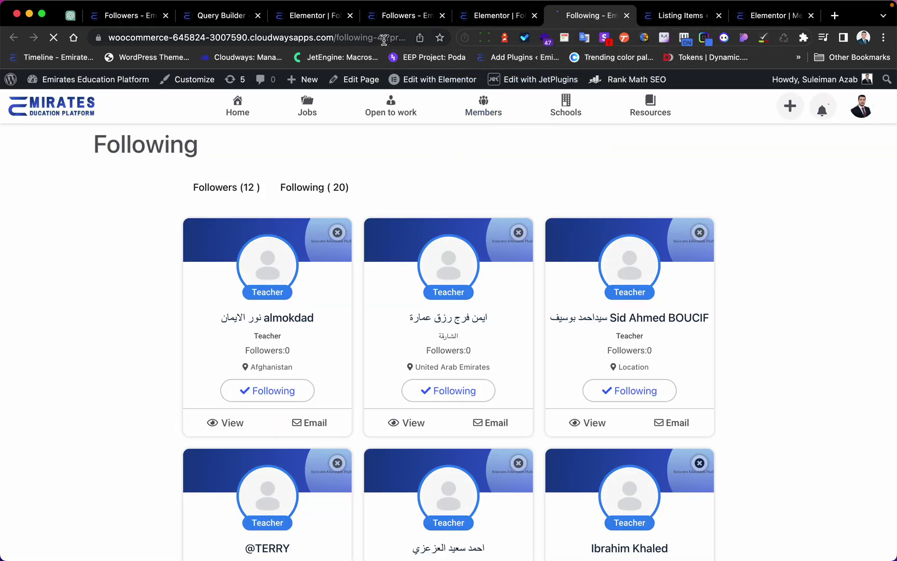
click(382, 37)
key(super+c)
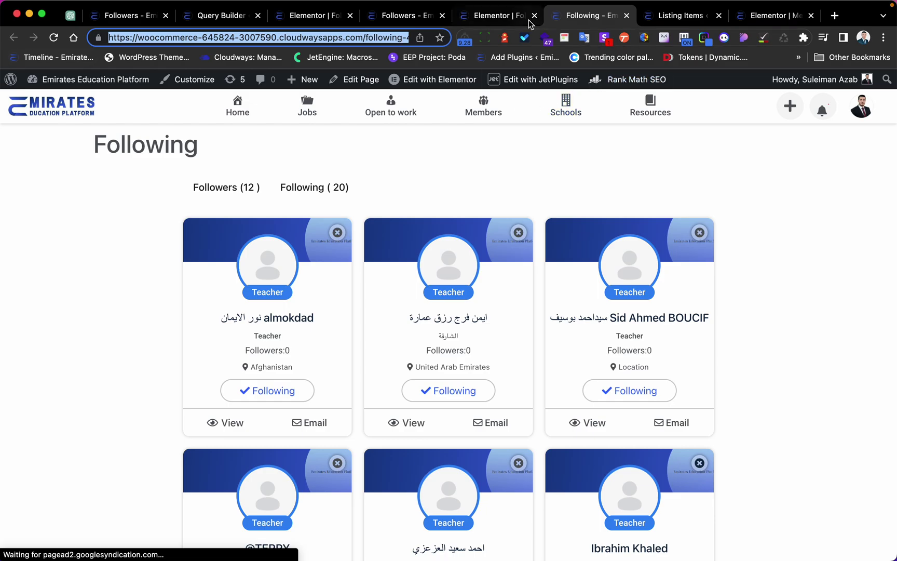
click(493, 15)
click(96, 310)
key(super+v)
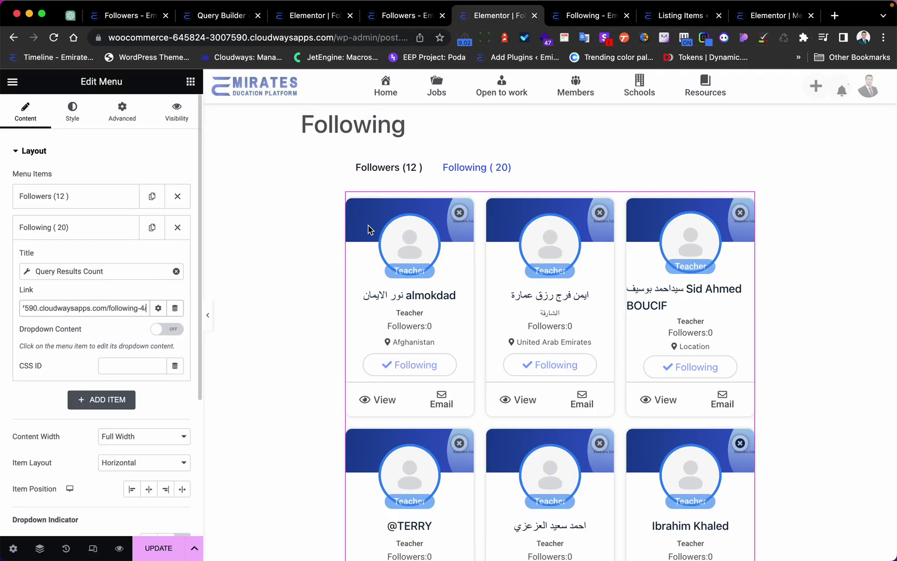
Save the Following page and copy its menu widget.
click(158, 547)
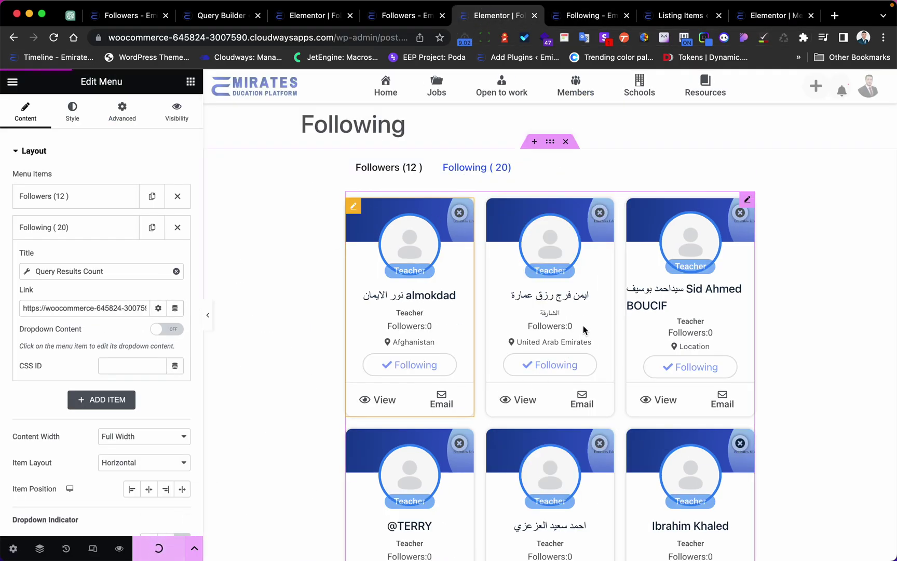
right_click(625, 168)
click(647, 225)
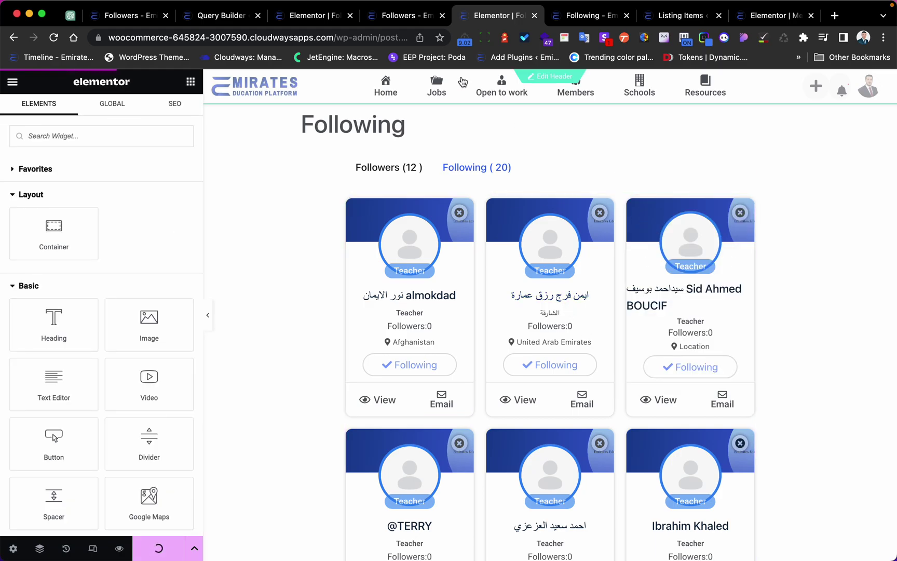
Replace the Followers page's old menu with the copied Followers and Following menu, and save the page.
click(423, 20)
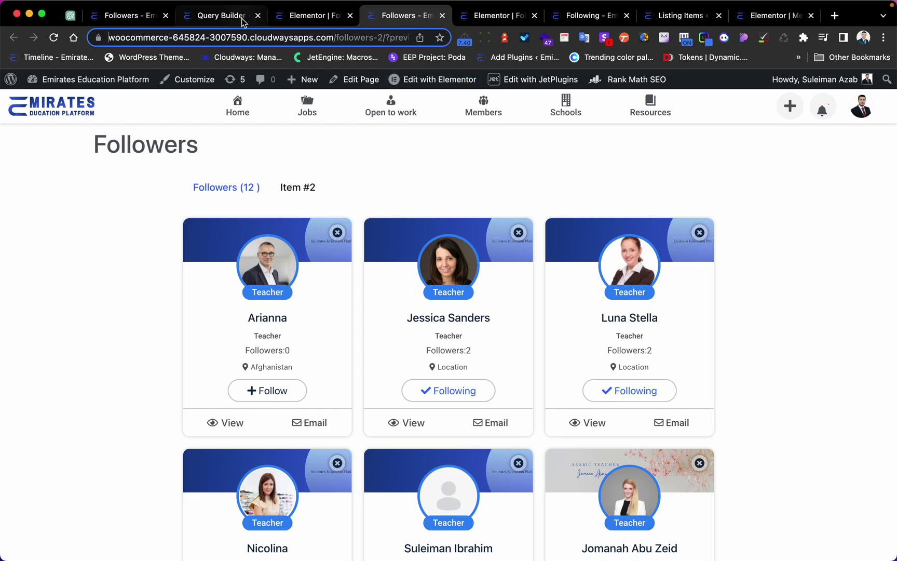
click(311, 16)
right_click(530, 179)
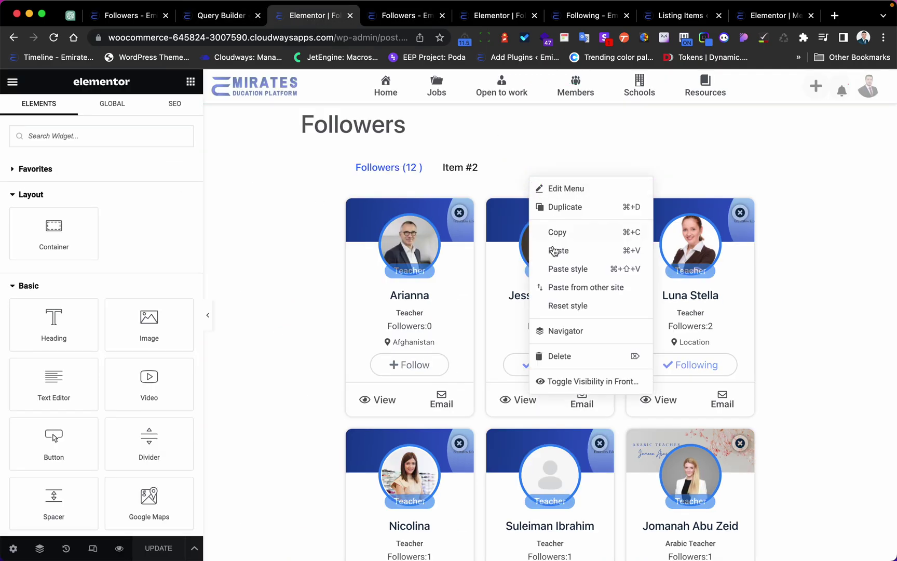
click(554, 252)
right_click(592, 167)
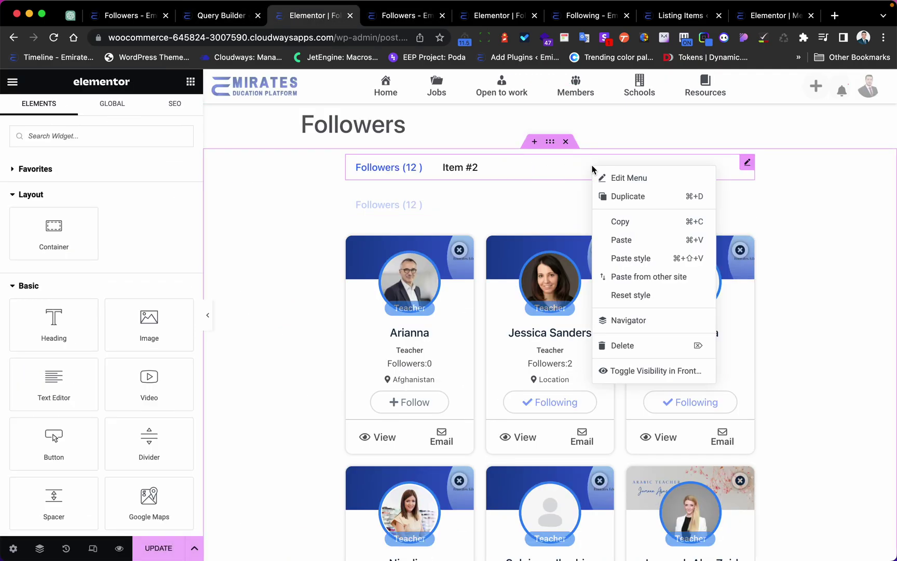
click(621, 352)
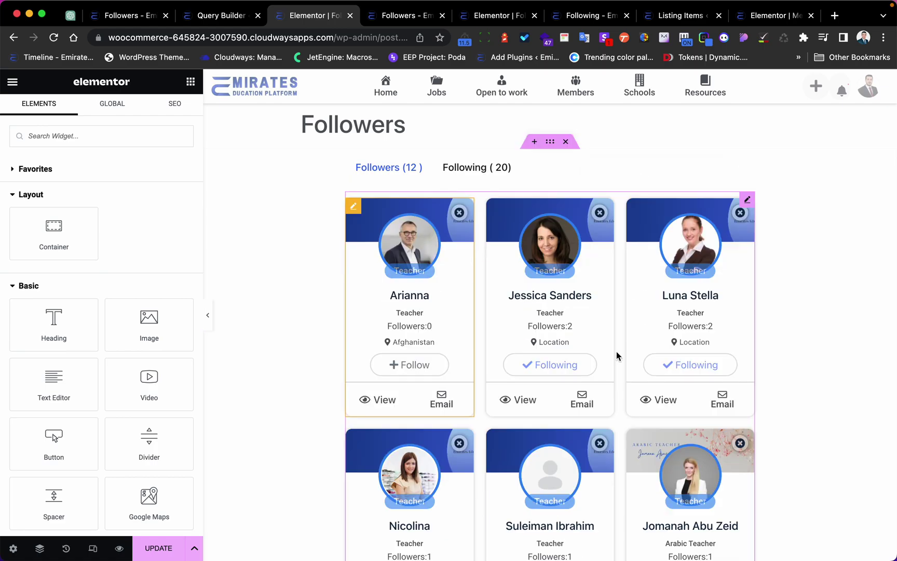
click(181, 551)
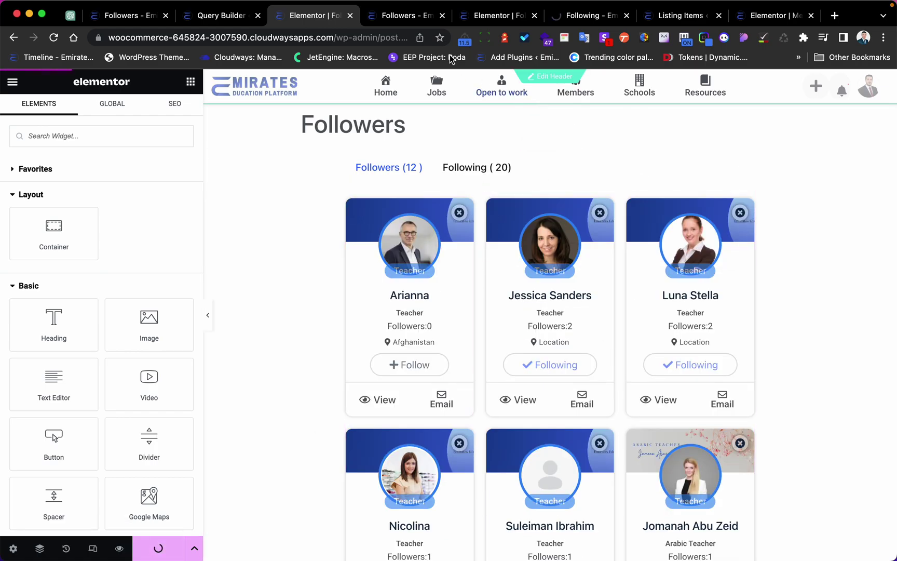
View the live Following page and look through its menu and the listed member cards.
click(408, 19)
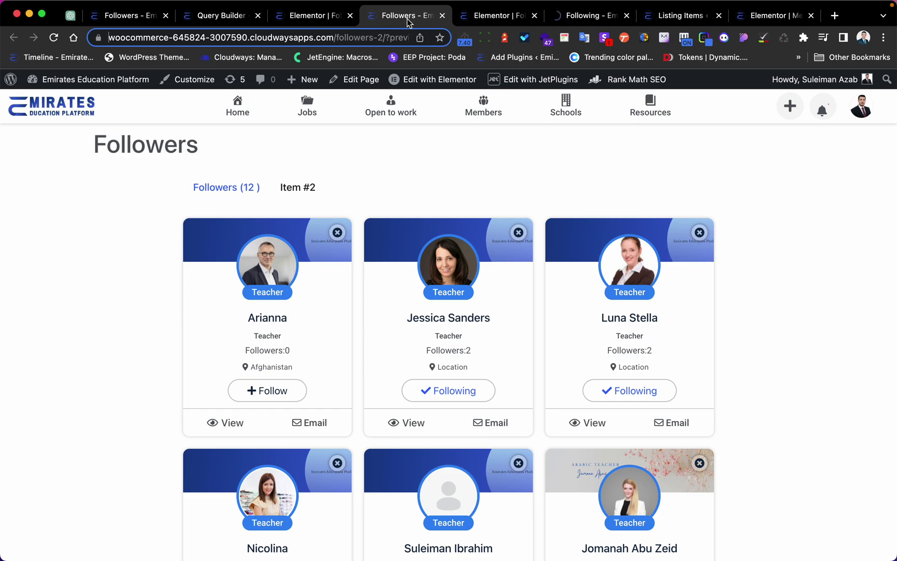
click(501, 16)
click(599, 21)
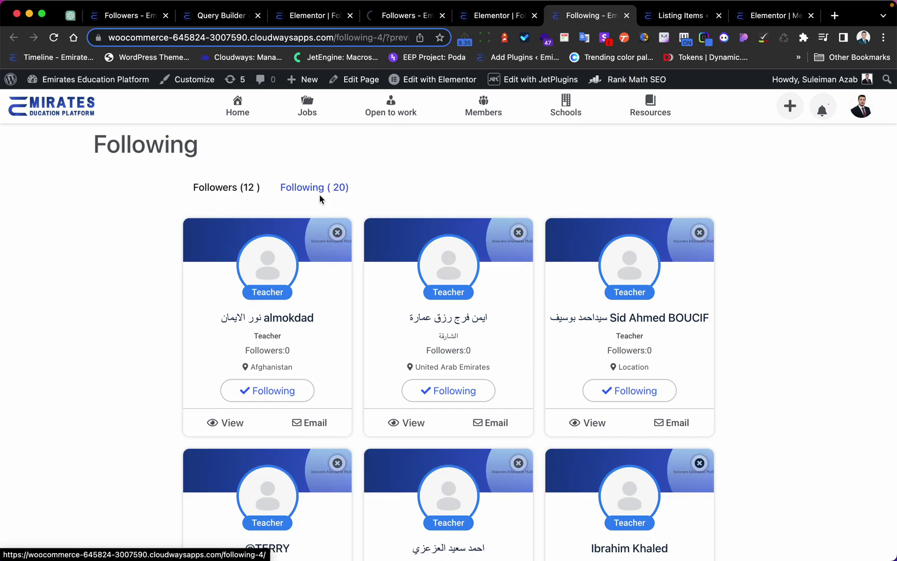
scroll(318, 198, down, 1)
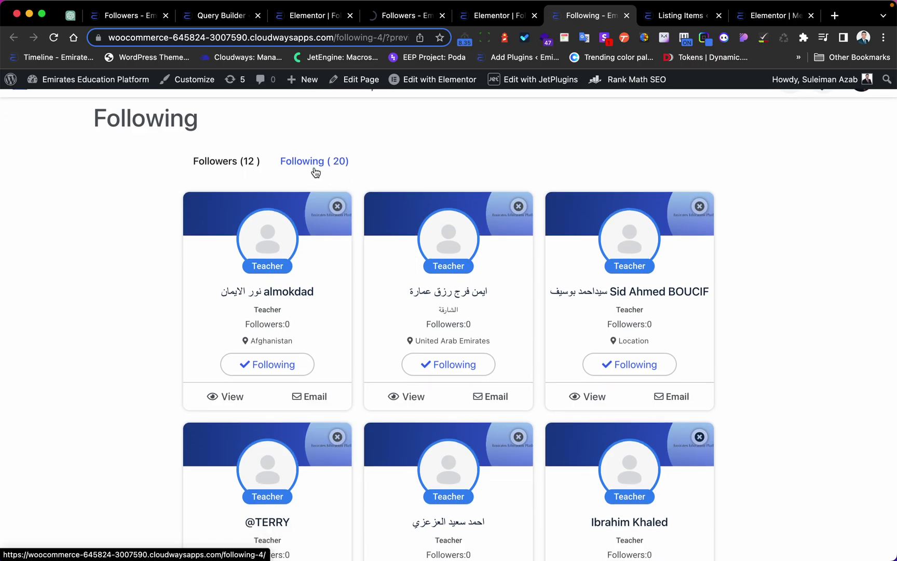
scroll(344, 363, down, 5)
scroll(345, 367, up, 6)
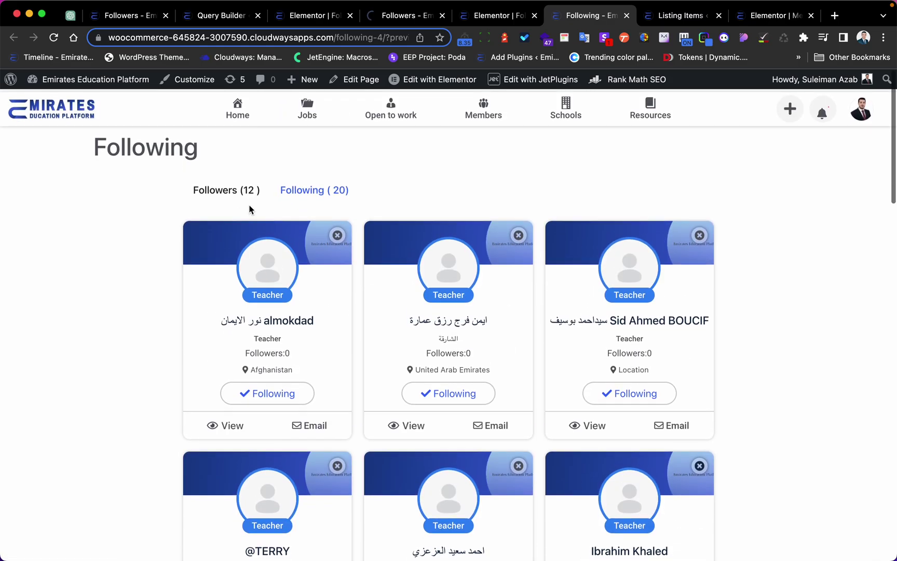
Follow the Followers link on the live page and look through all the listed follower cards.
click(238, 197)
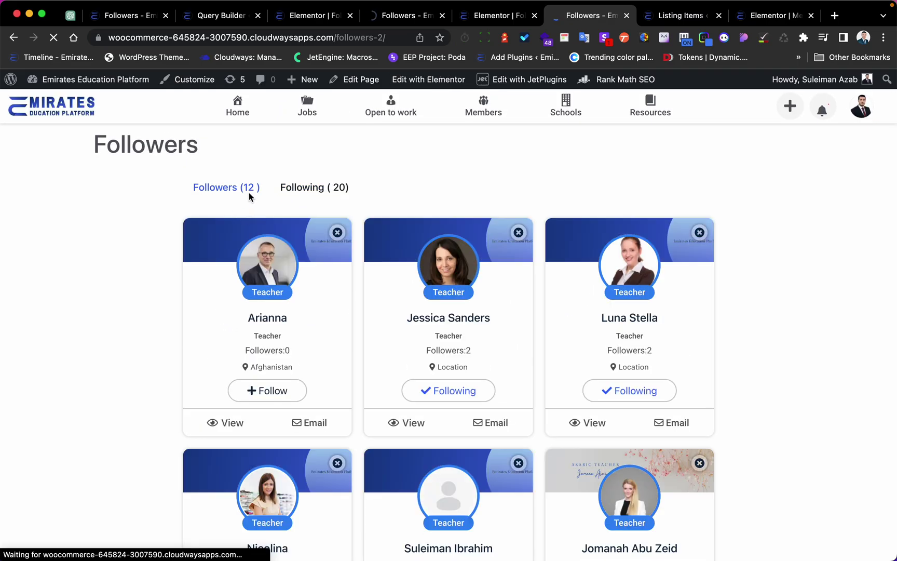
scroll(382, 378, down, 6)
scroll(379, 382, up, 6)
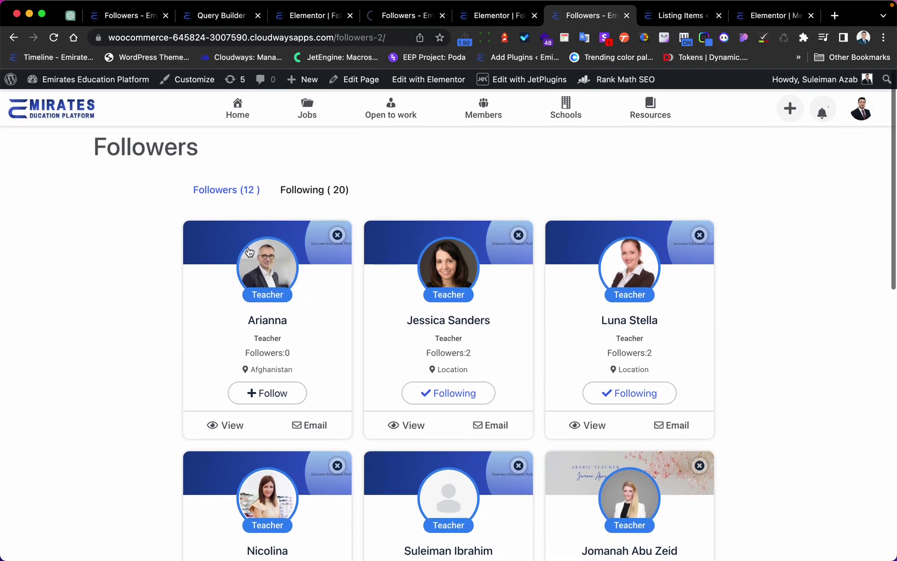
scroll(414, 332, down, 6)
scroll(414, 333, up, 6)
scroll(301, 314, down, 10)
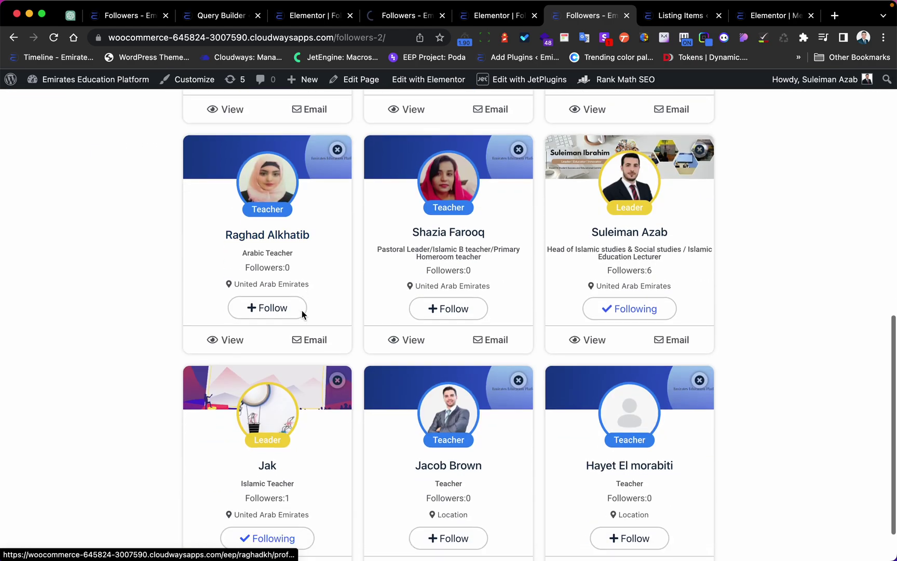
scroll(330, 322, up, 10)
Switch back to the Following list through its linked count and review its member cards down to the end.
click(302, 189)
scroll(395, 280, down, 15)
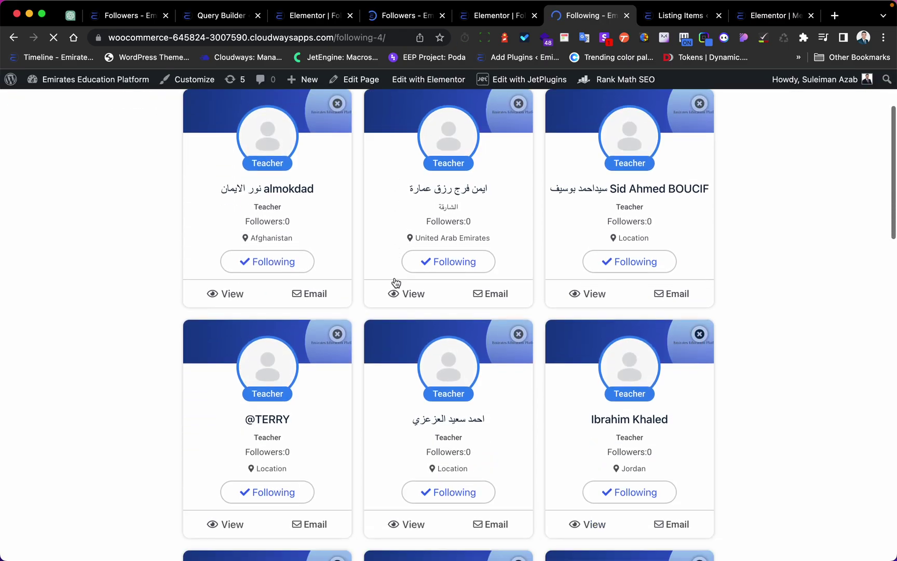
scroll(394, 285, down, 5)
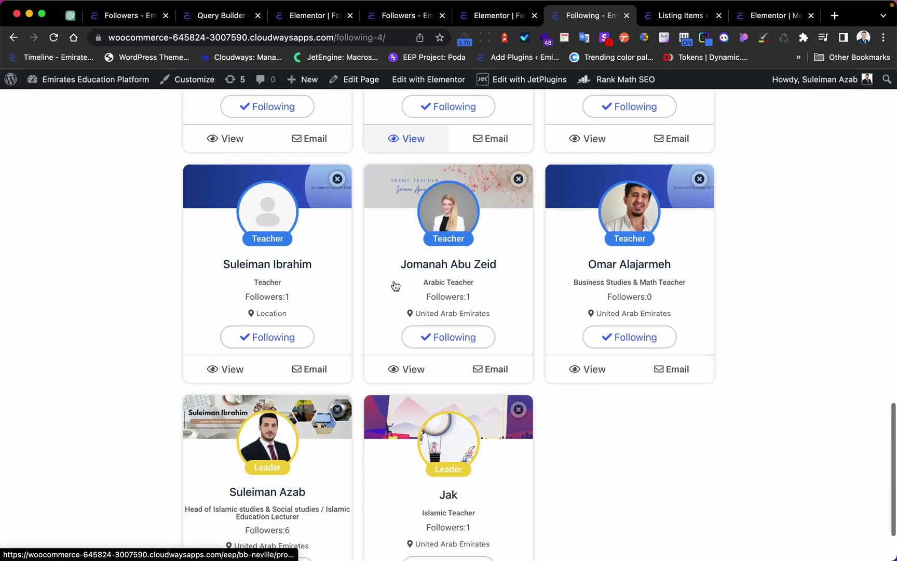
scroll(329, 395, up, 15)
scroll(328, 393, up, 5)
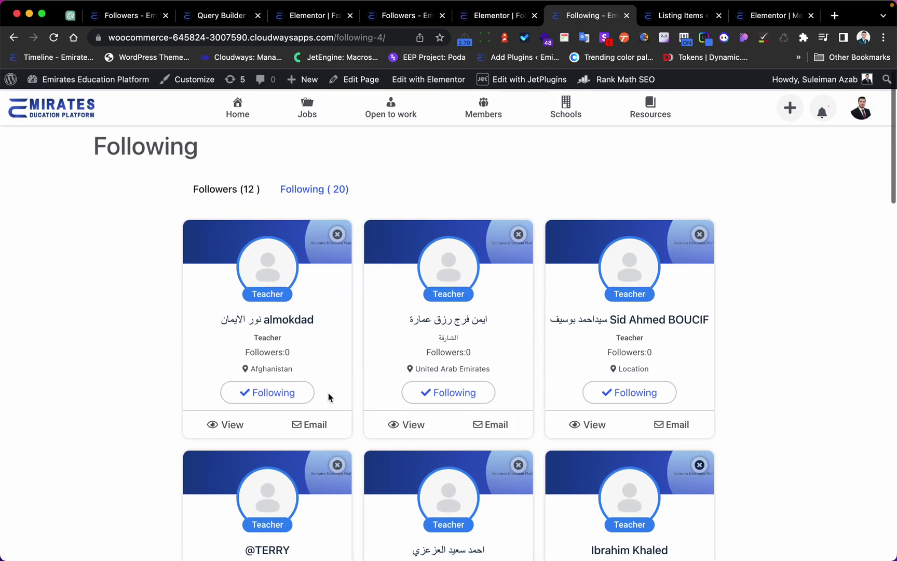